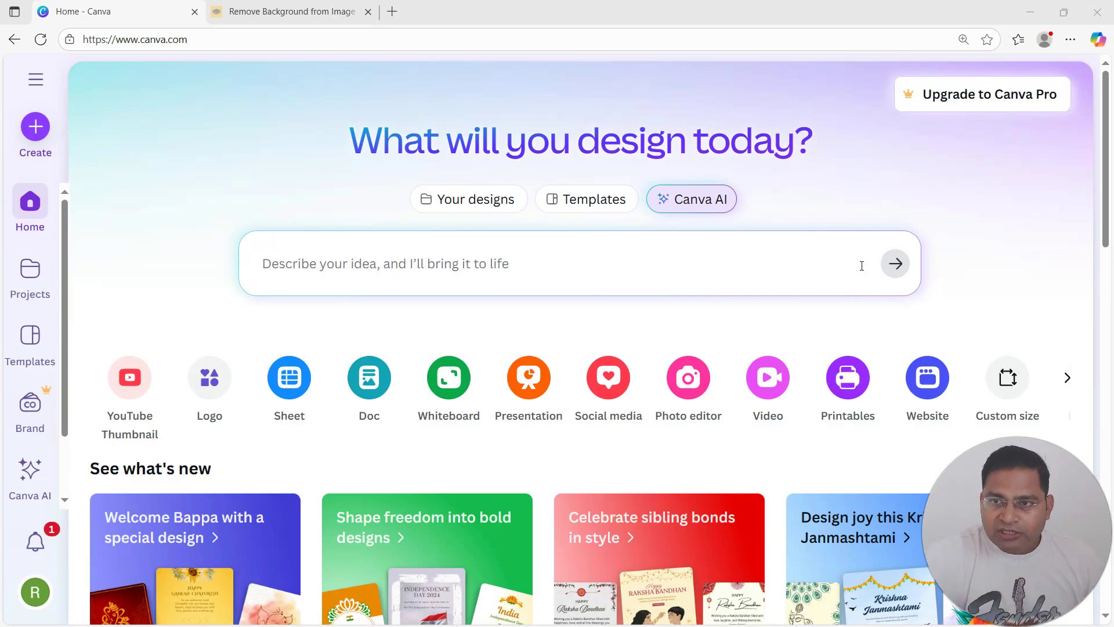
click(980, 232)
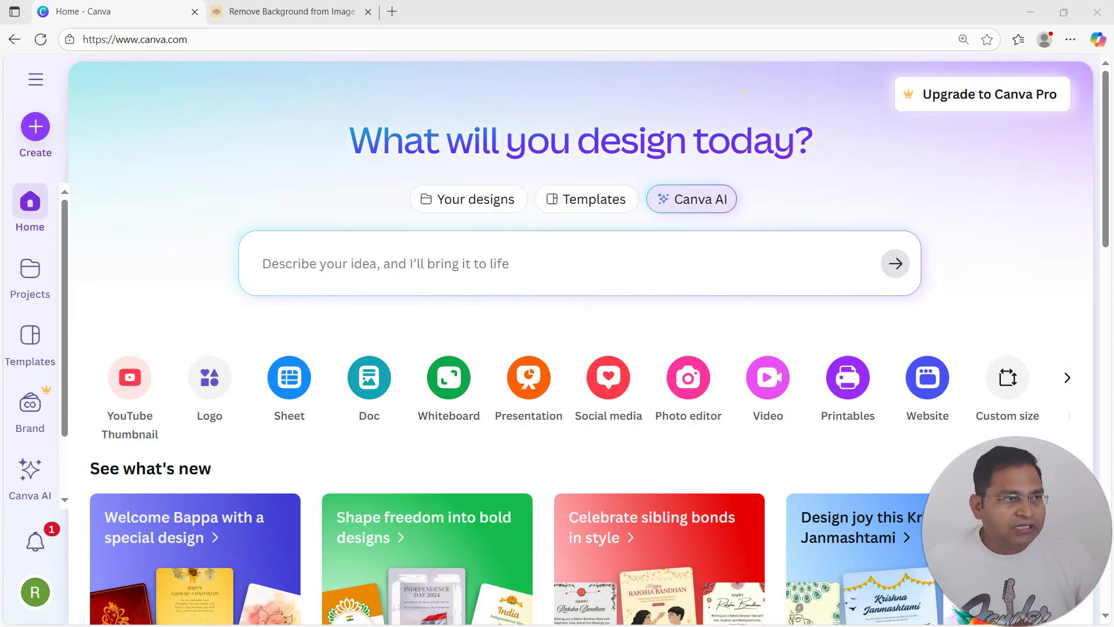
key(alt+Tab)
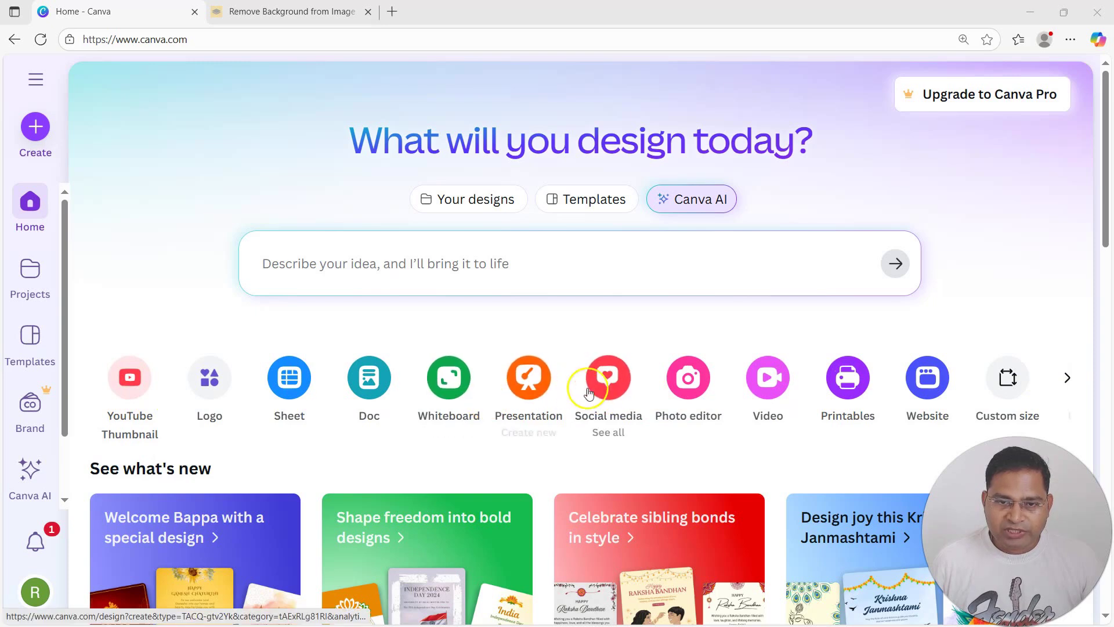
- Browse the Facebook design formats in the social media category, including the various cover formats
click(610, 434)
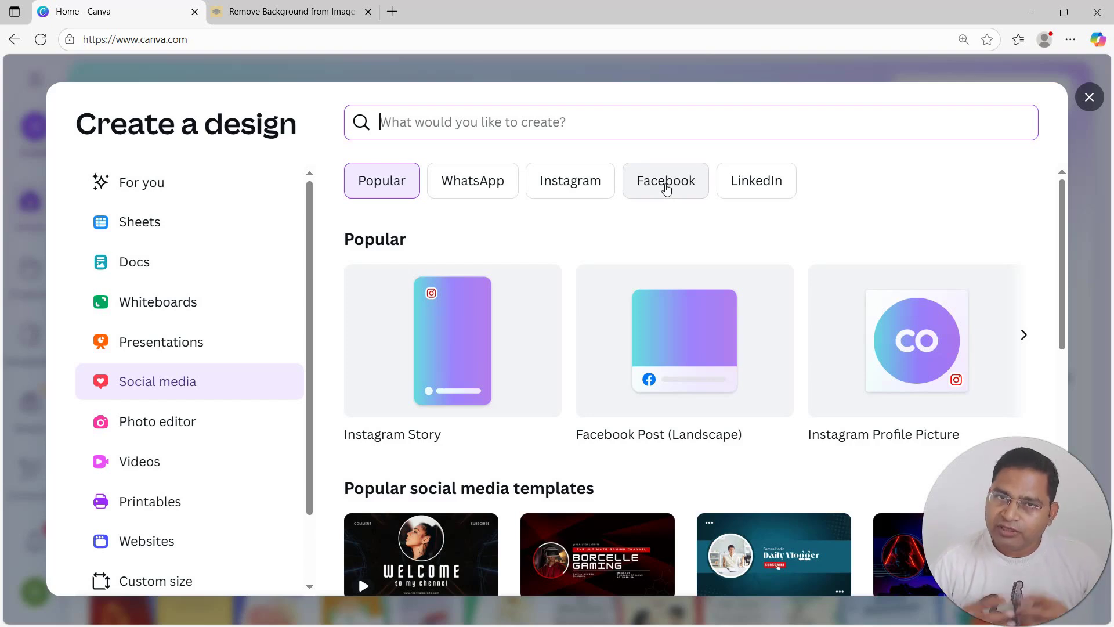
click(666, 183)
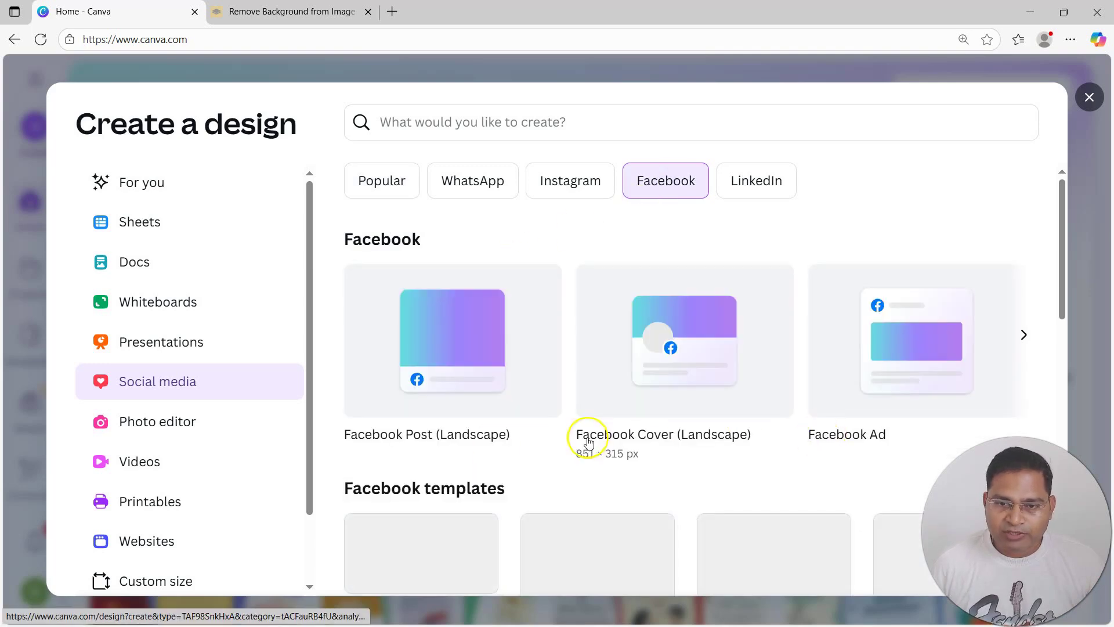
scroll(629, 433, down, 1)
scroll(721, 415, up, 1)
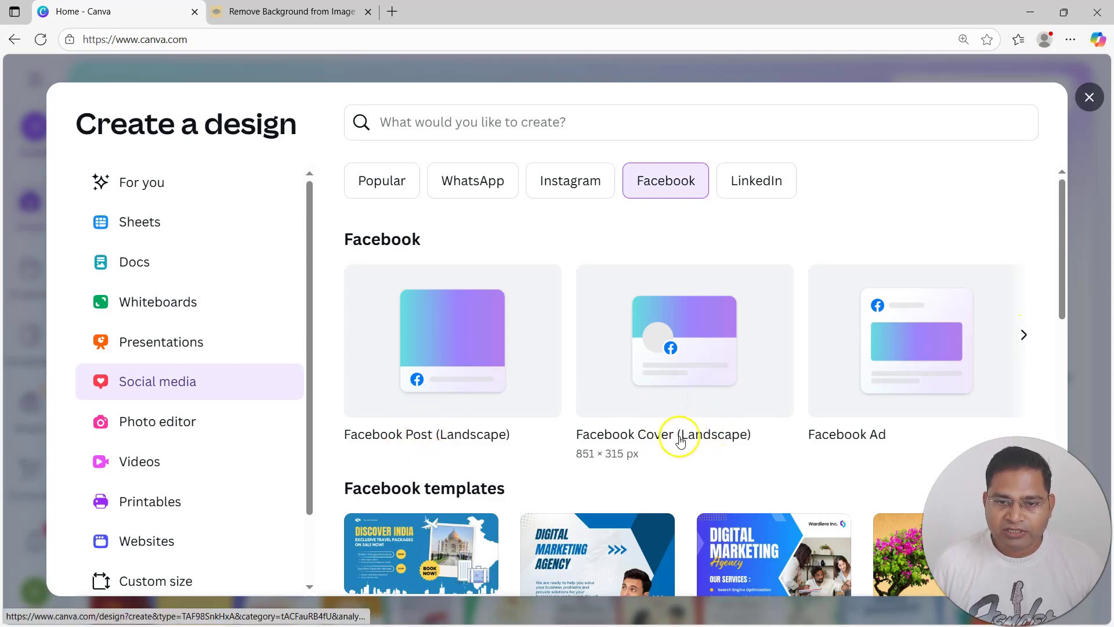
click(1024, 338)
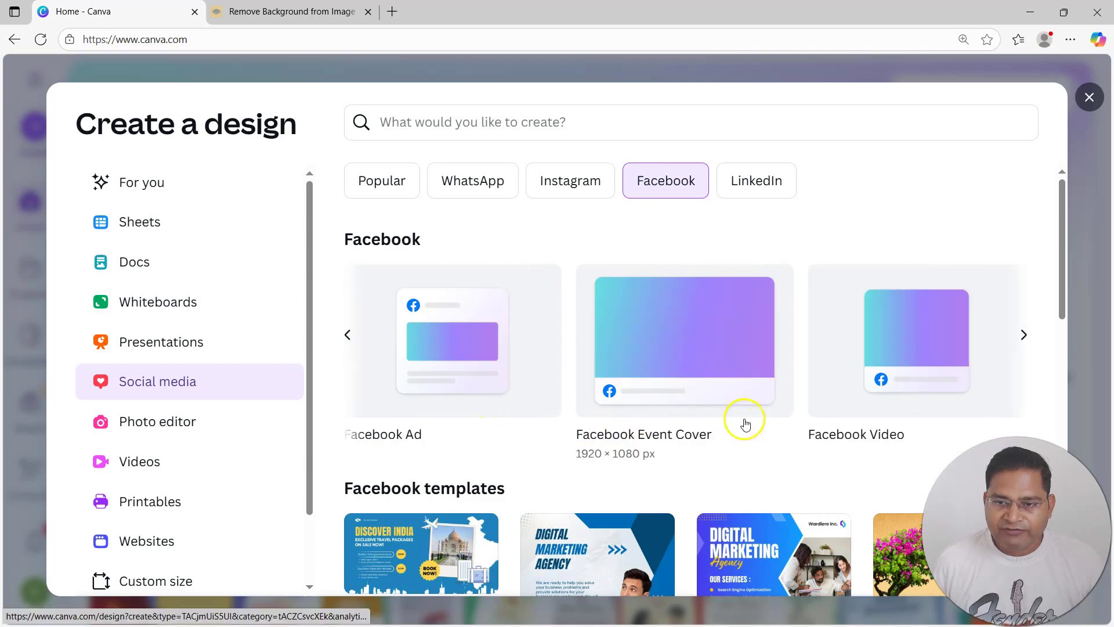
click(1024, 336)
click(1024, 337)
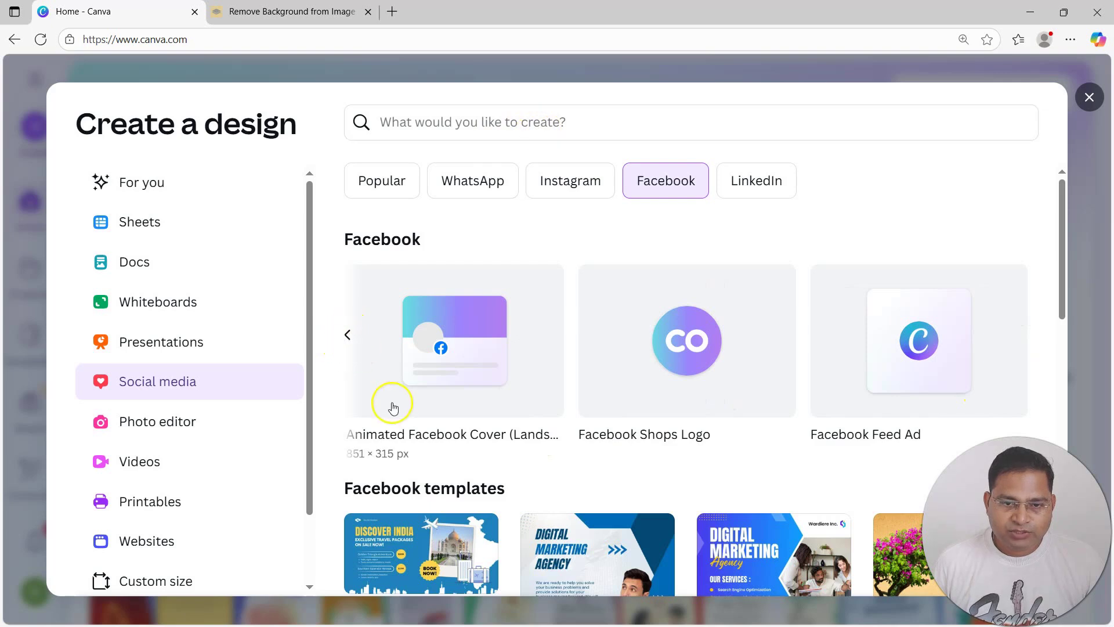
- Search the design types for "facebook" and create a blank 1640 × 924 px Facebook Cover (Landscape) design
click(478, 121)
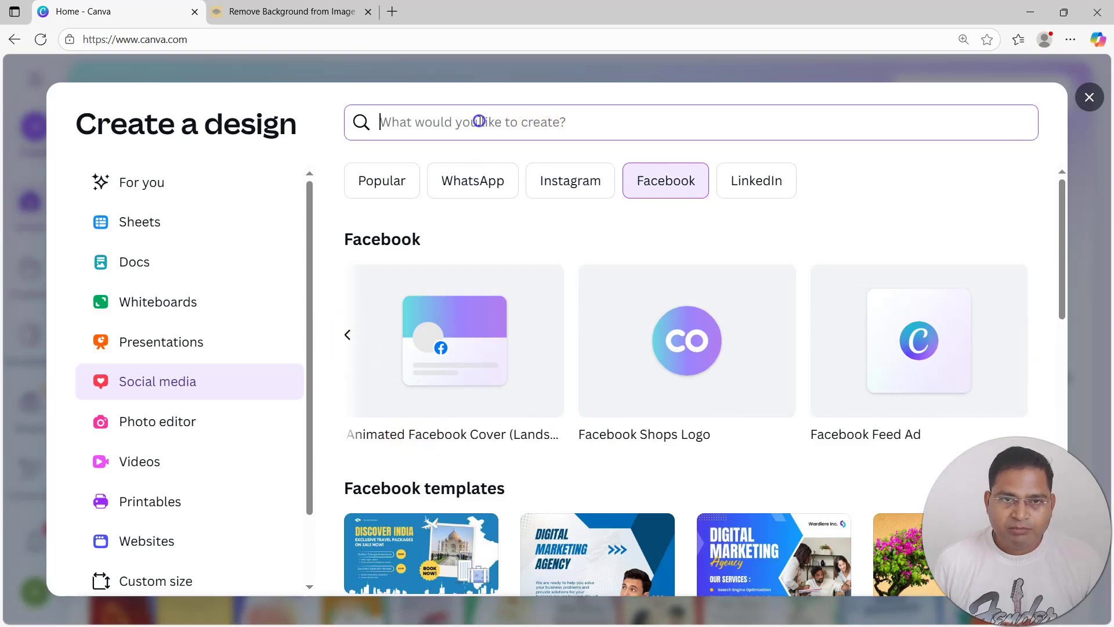
text(fa)
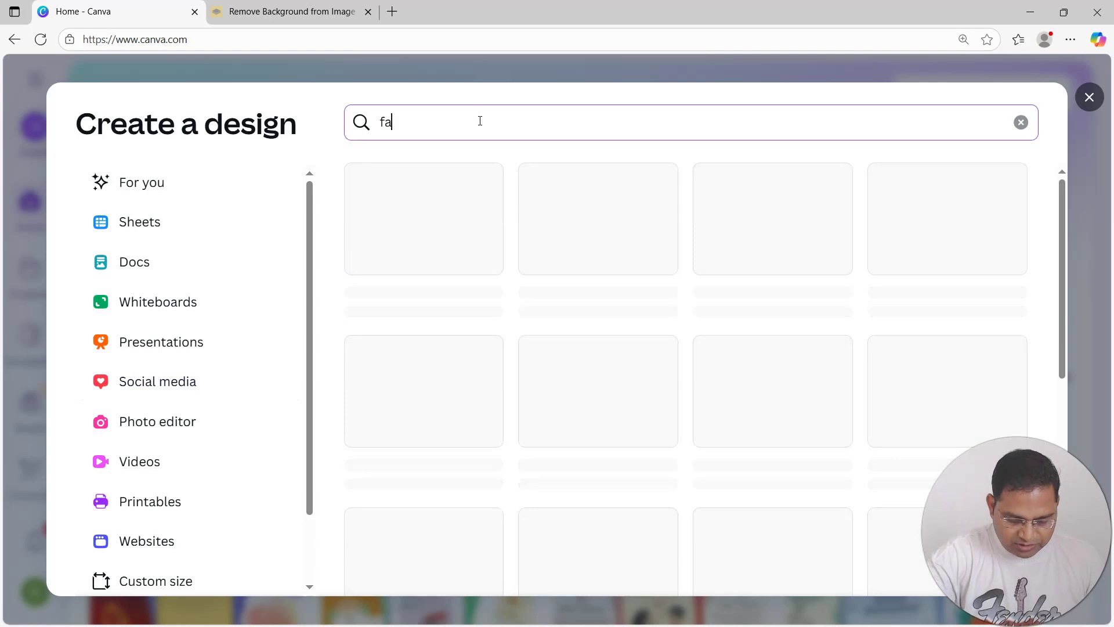
text(cebook)
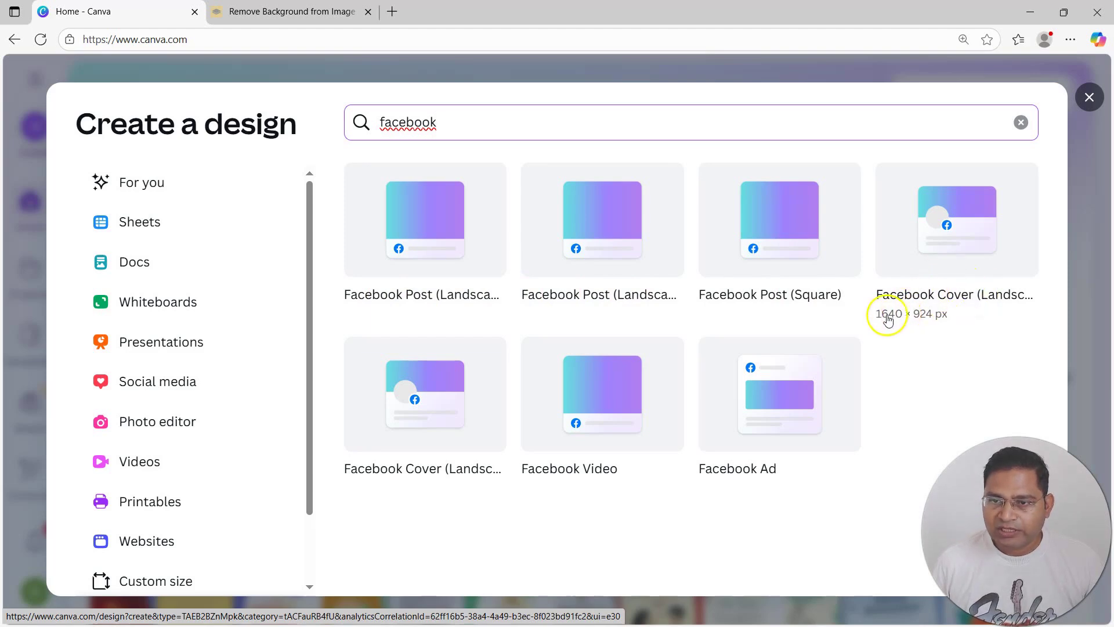
click(984, 219)
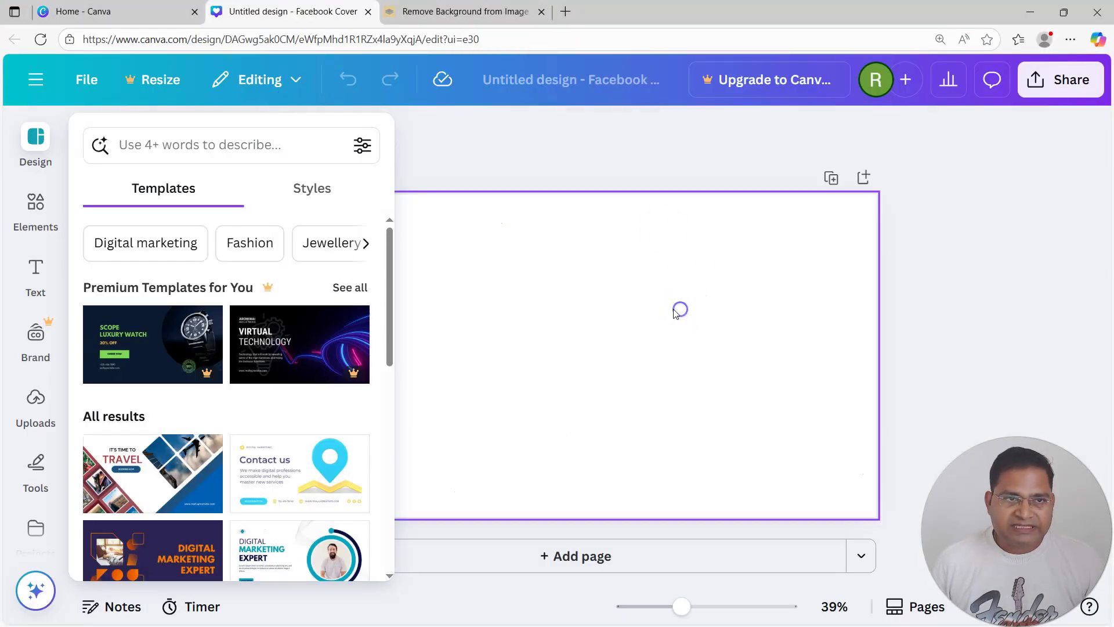
click(679, 308)
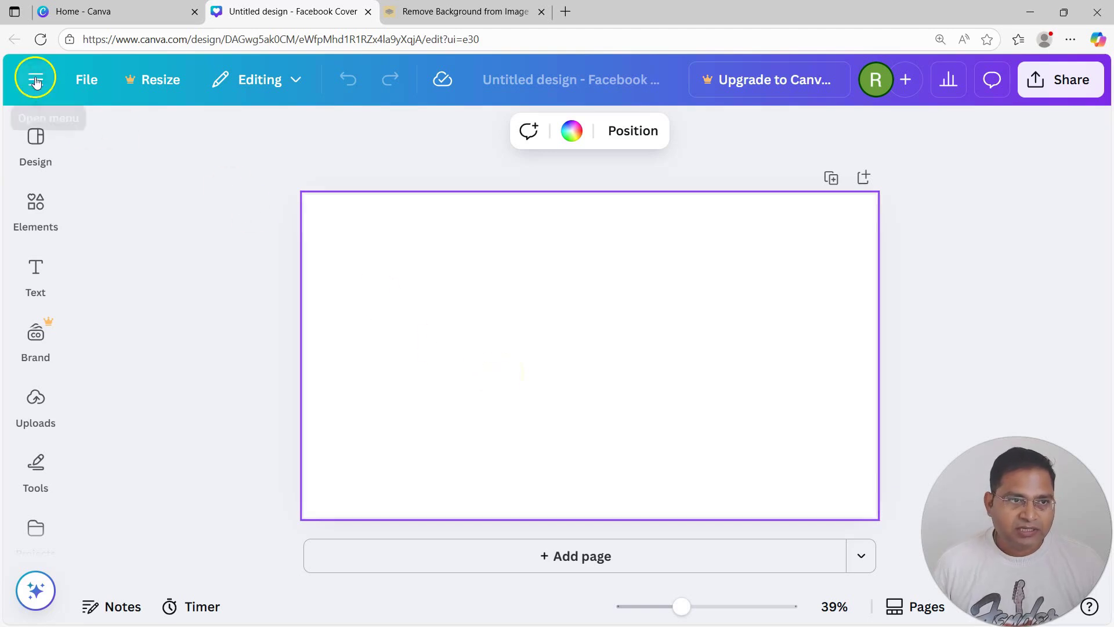
click(105, 20)
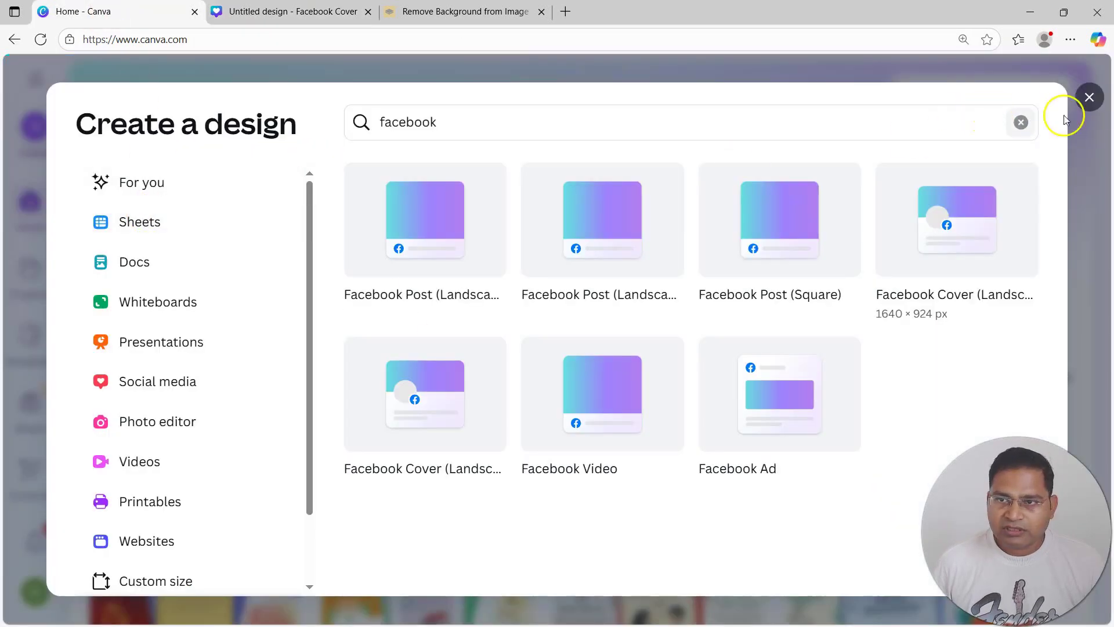
click(1089, 97)
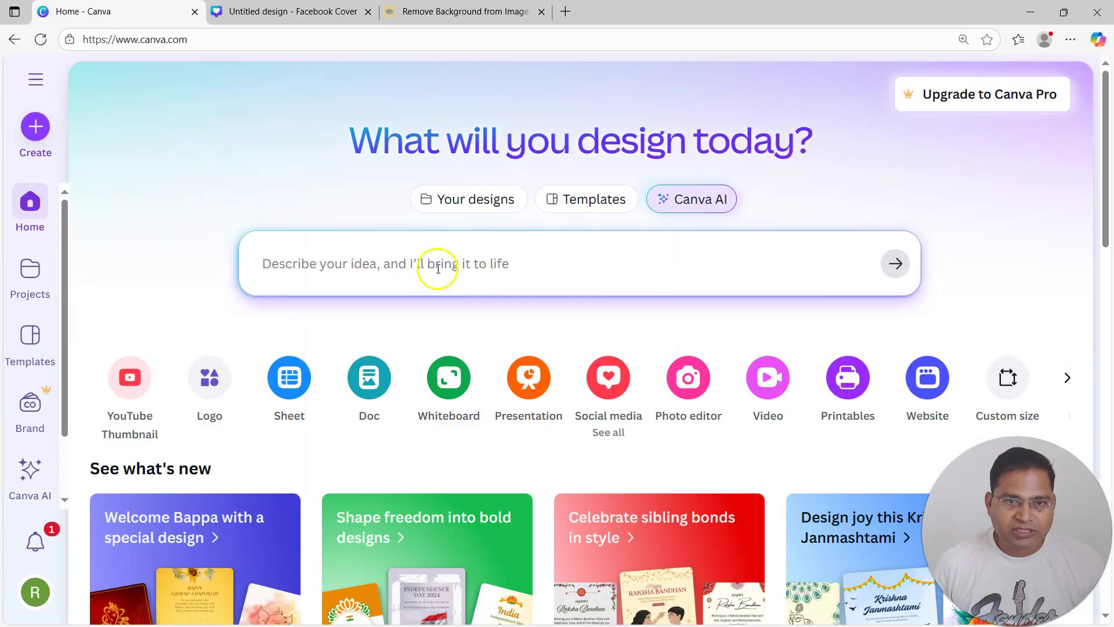
click(281, 18)
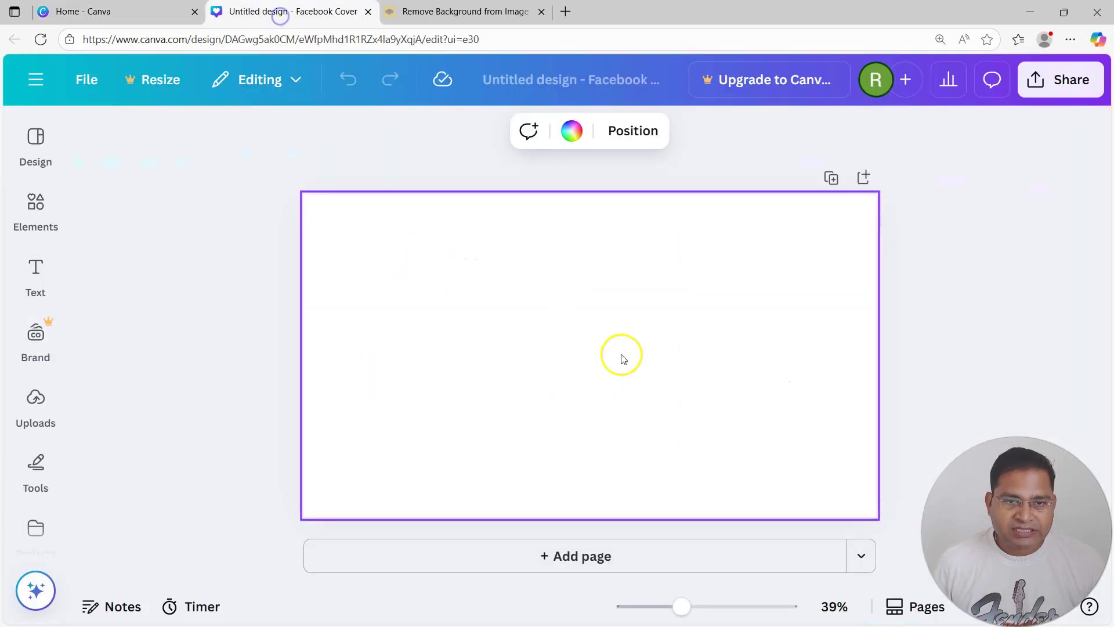
click(147, 86)
click(679, 344)
click(35, 142)
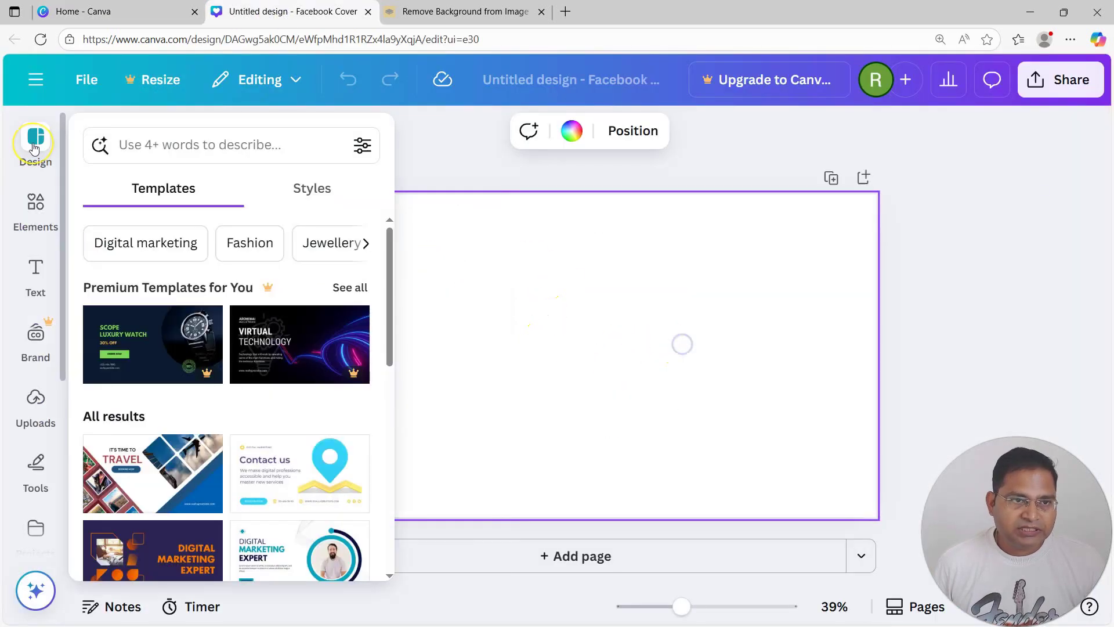
- Search the social media design types for "facebook" again and check the Facebook Cover (Landscape) dimensions
key(ctrl+shift+Tab)
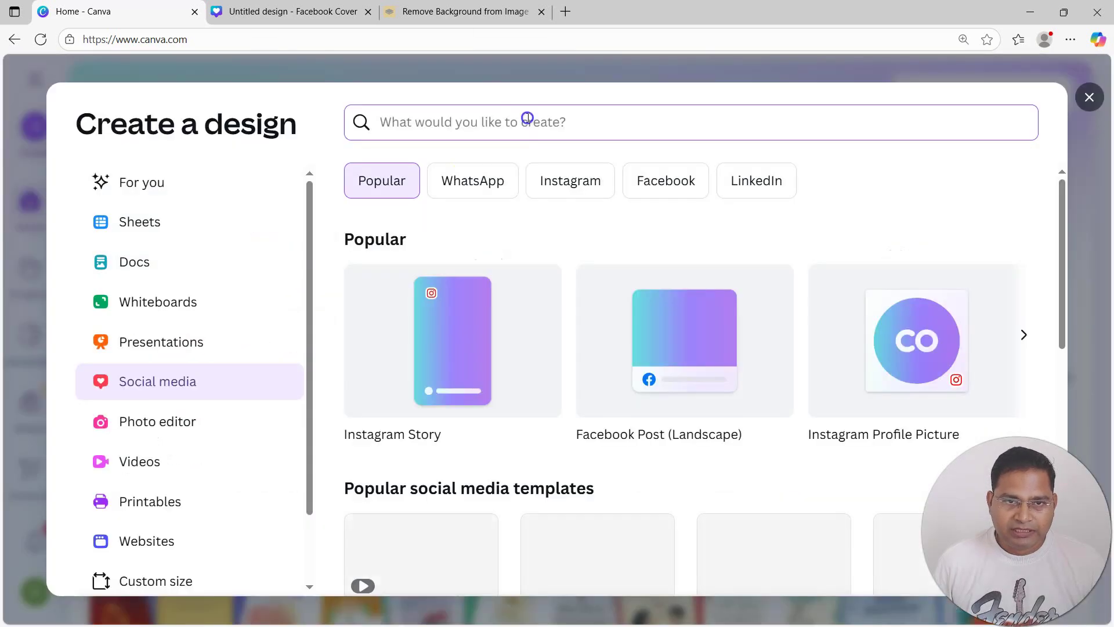
click(528, 118)
text(facebook)
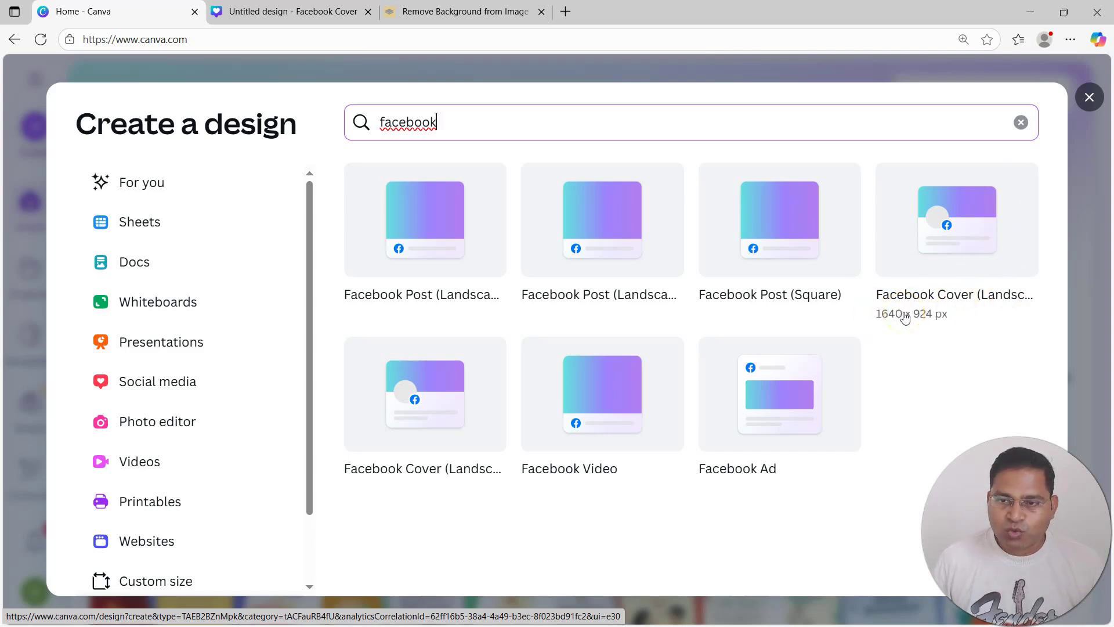
click(944, 324)
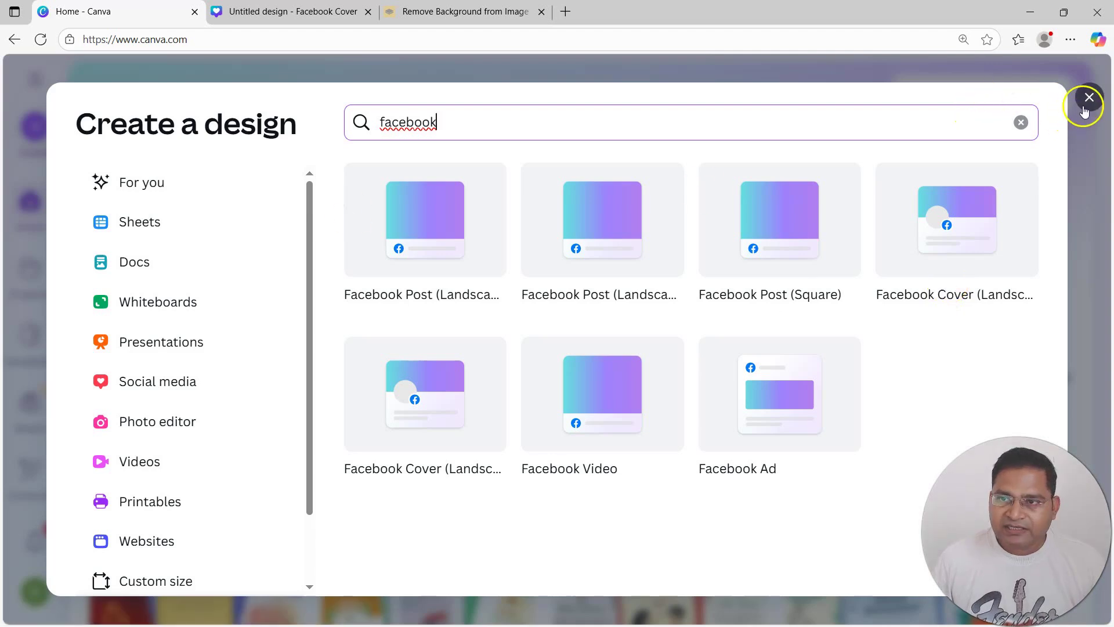
click(116, 74)
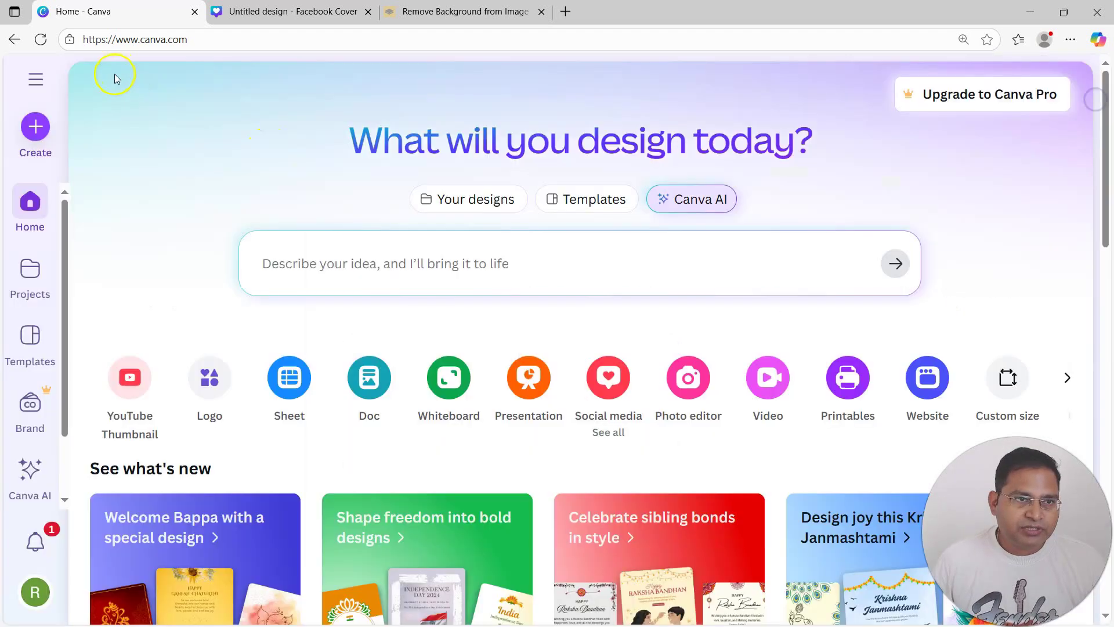
- Create a custom-size design 1640 px wide and 720 px high, and close the unused Facebook Cover design
click(43, 129)
scroll(224, 423, down, 3)
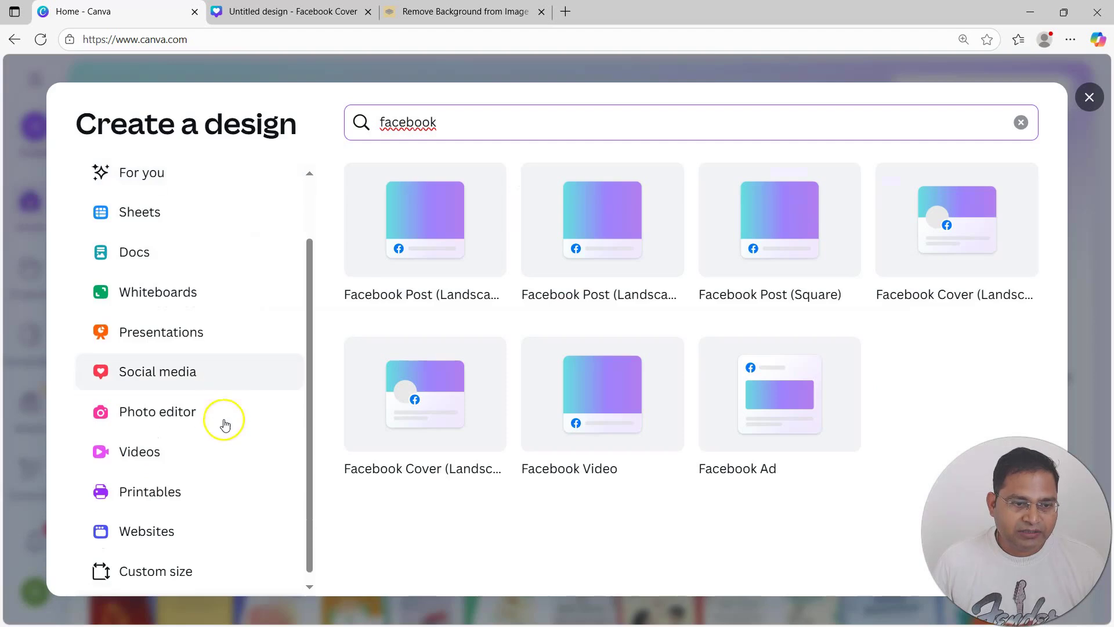
click(170, 502)
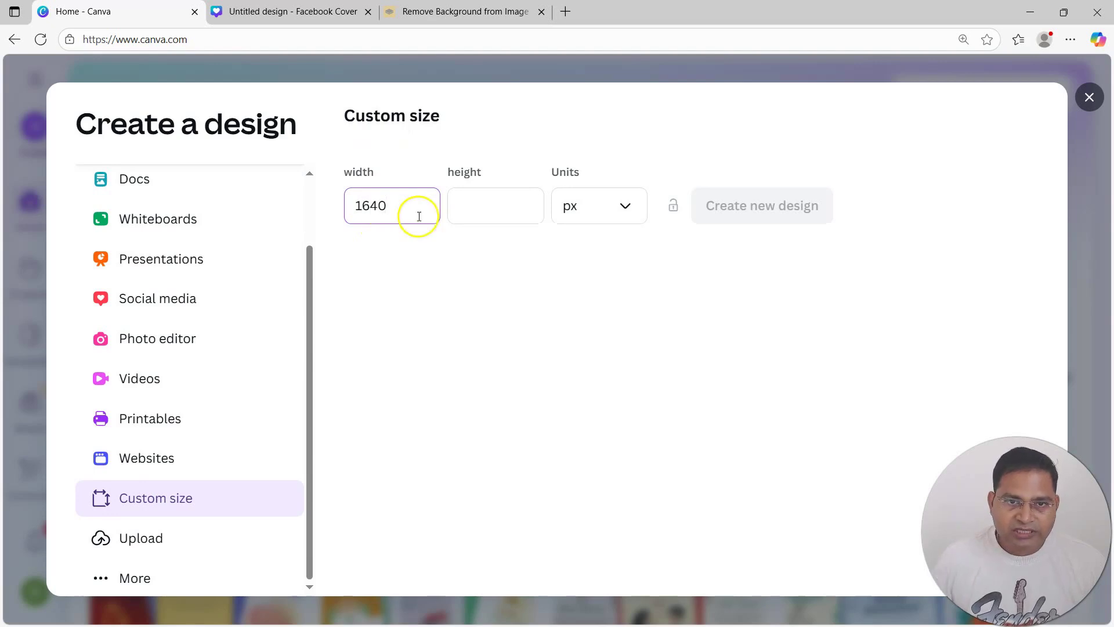
click(474, 214)
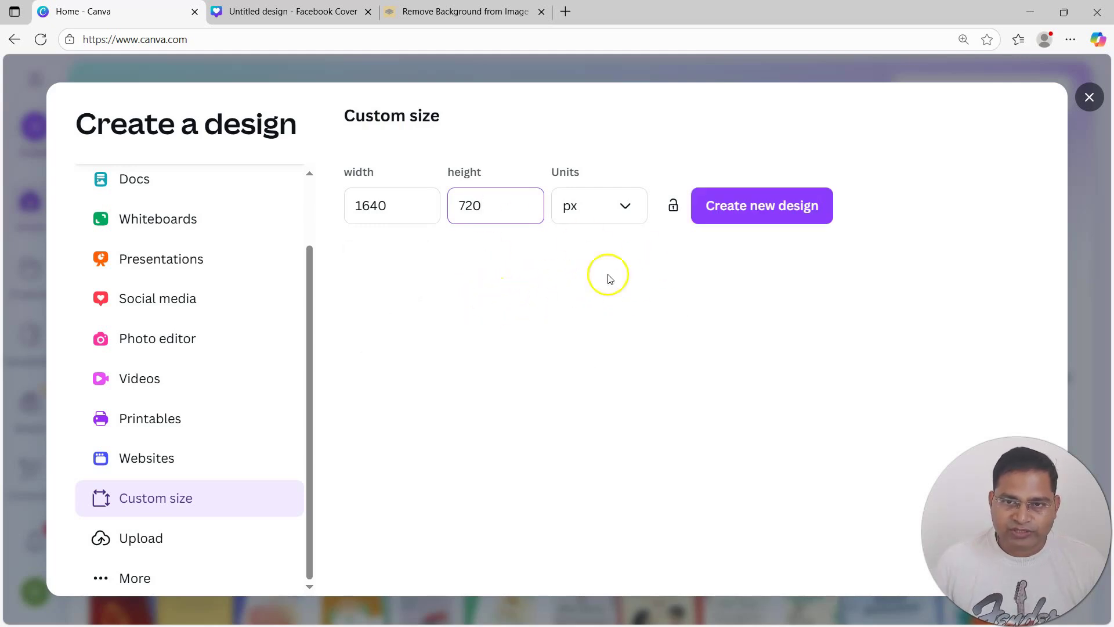
click(591, 206)
click(573, 257)
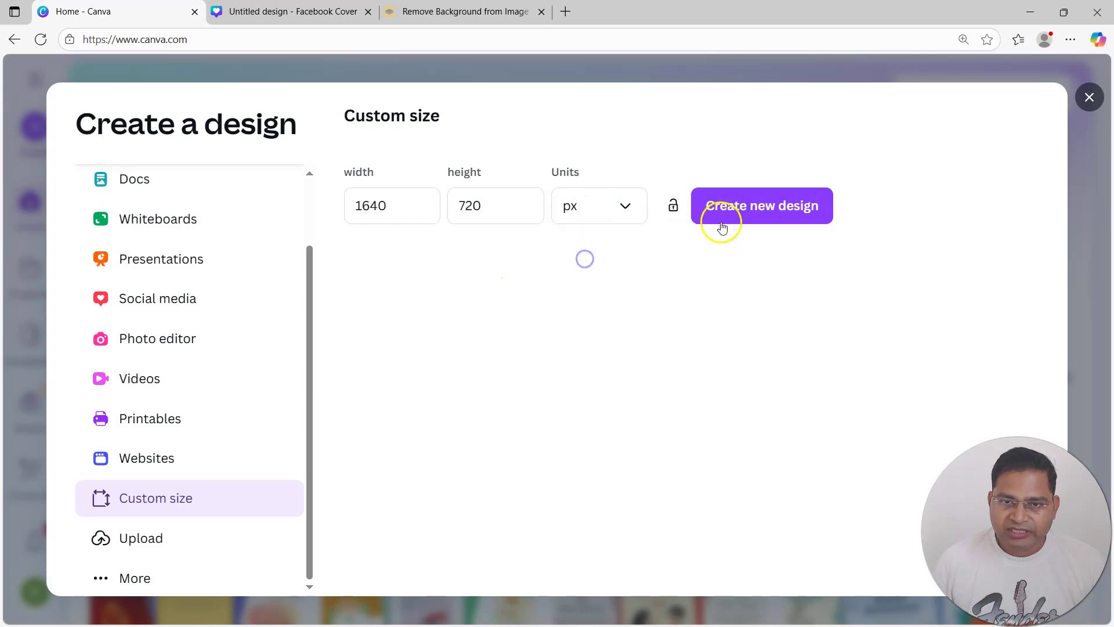
click(778, 207)
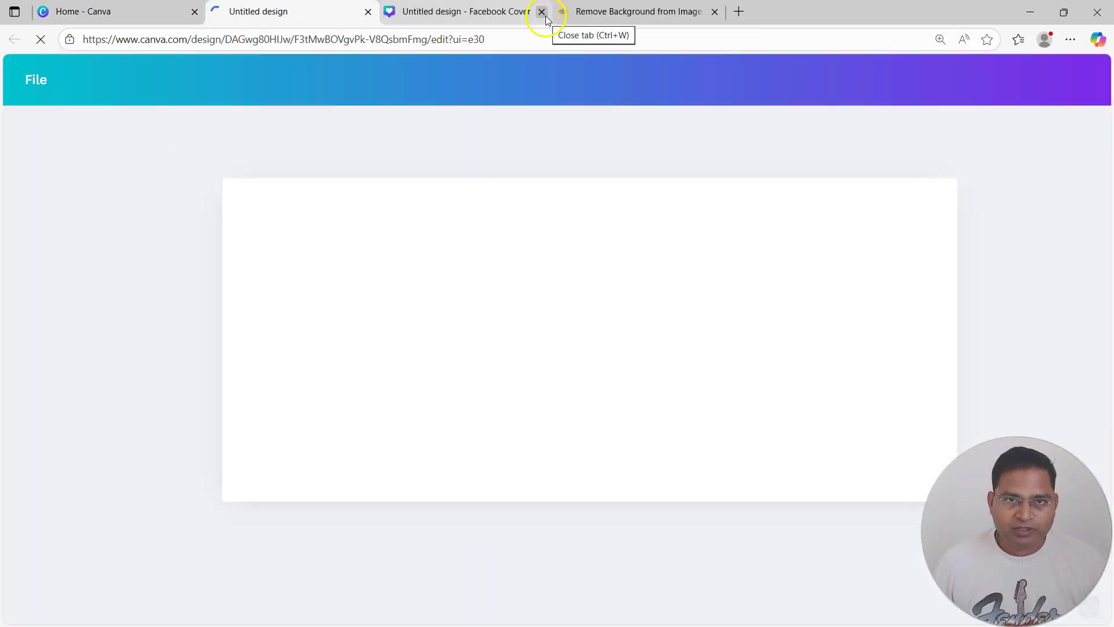
click(541, 11)
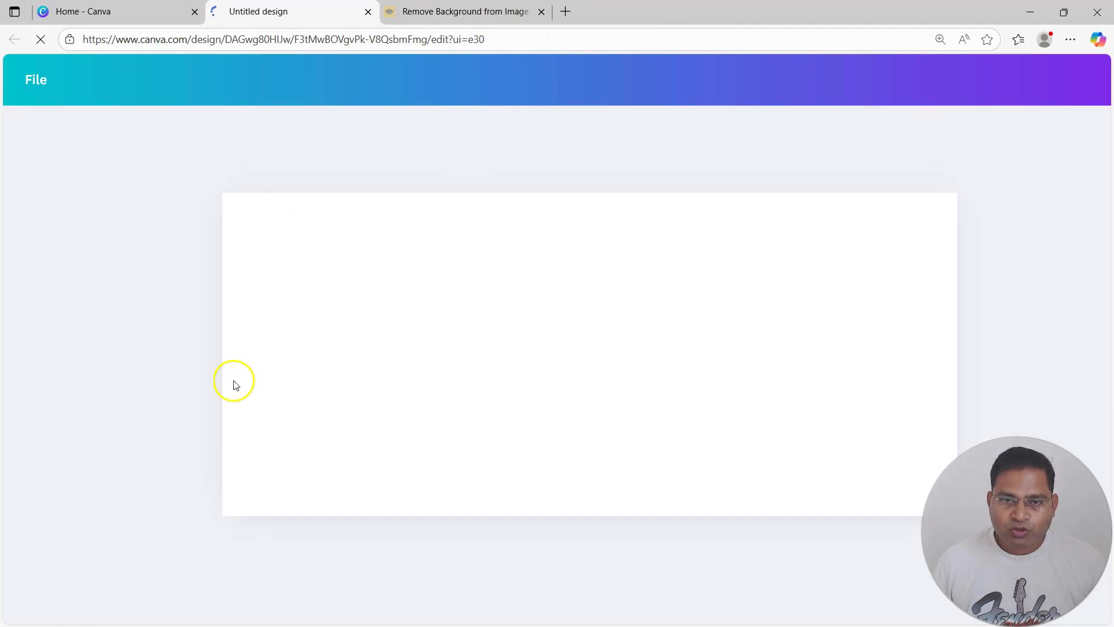
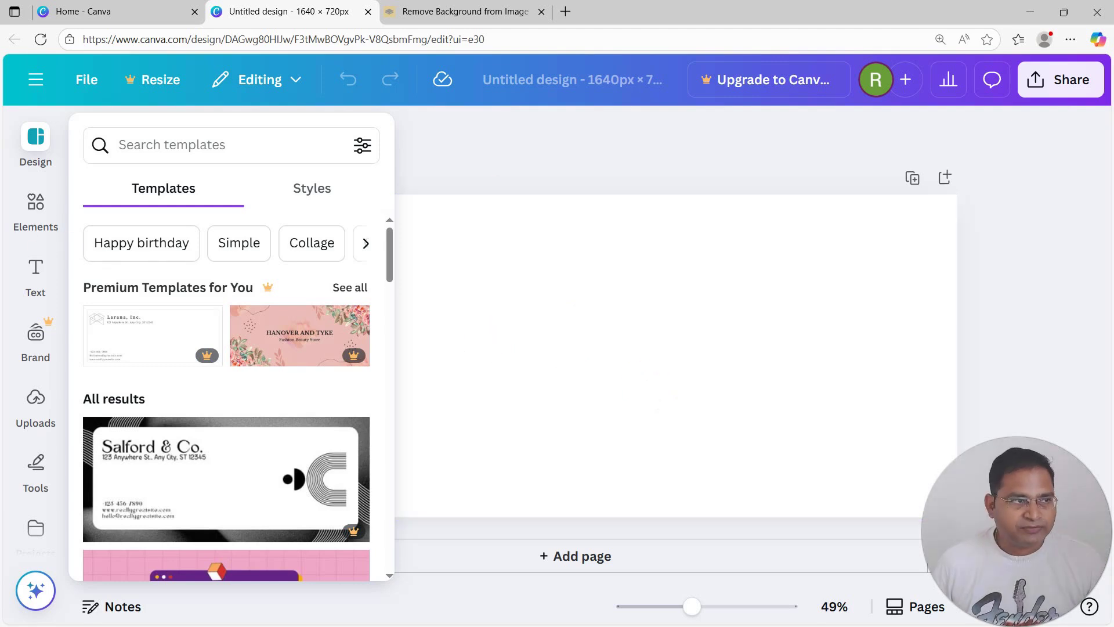
- Look through the suggested templates for the blank 1640 × 720 px design, including the premium ones
click(480, 353)
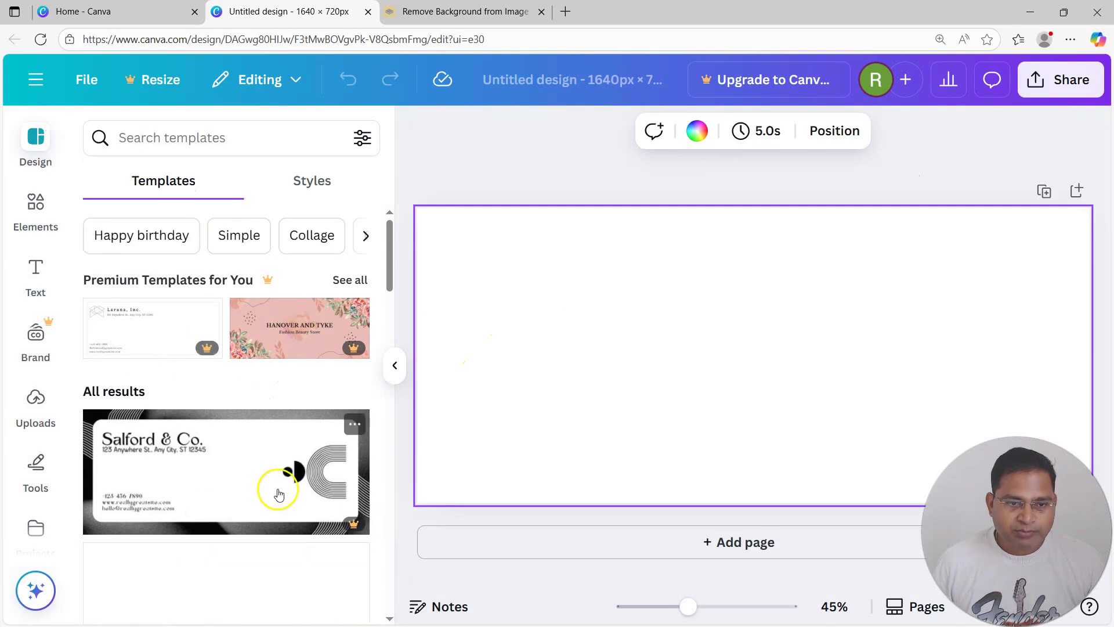
scroll(232, 476, down, 5)
scroll(232, 458, down, 1)
scroll(290, 424, down, 1)
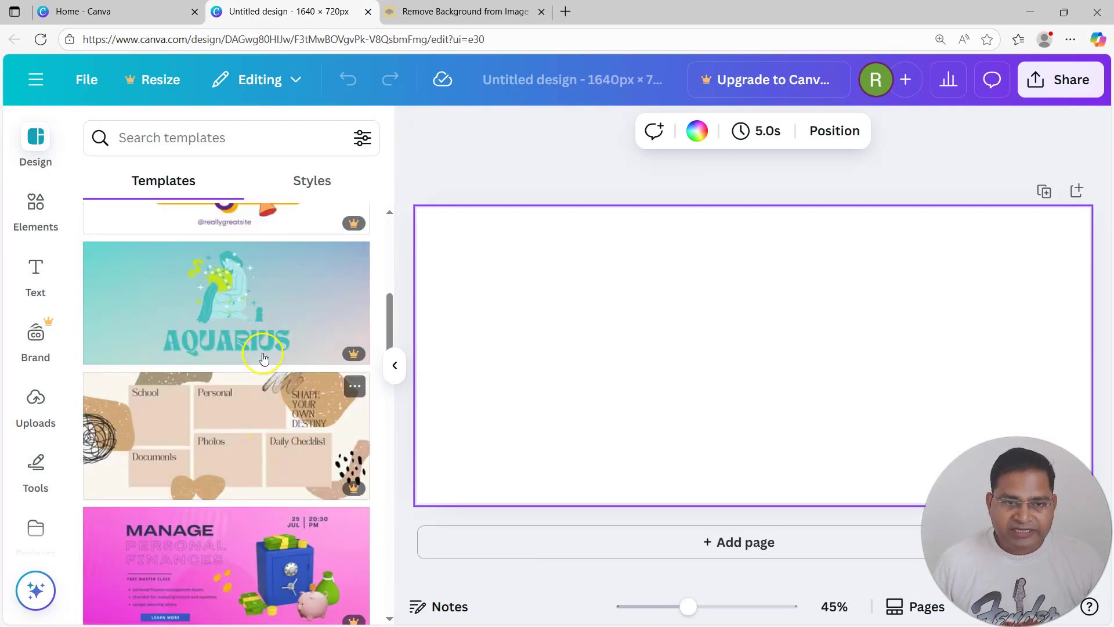
scroll(323, 448, up, 6)
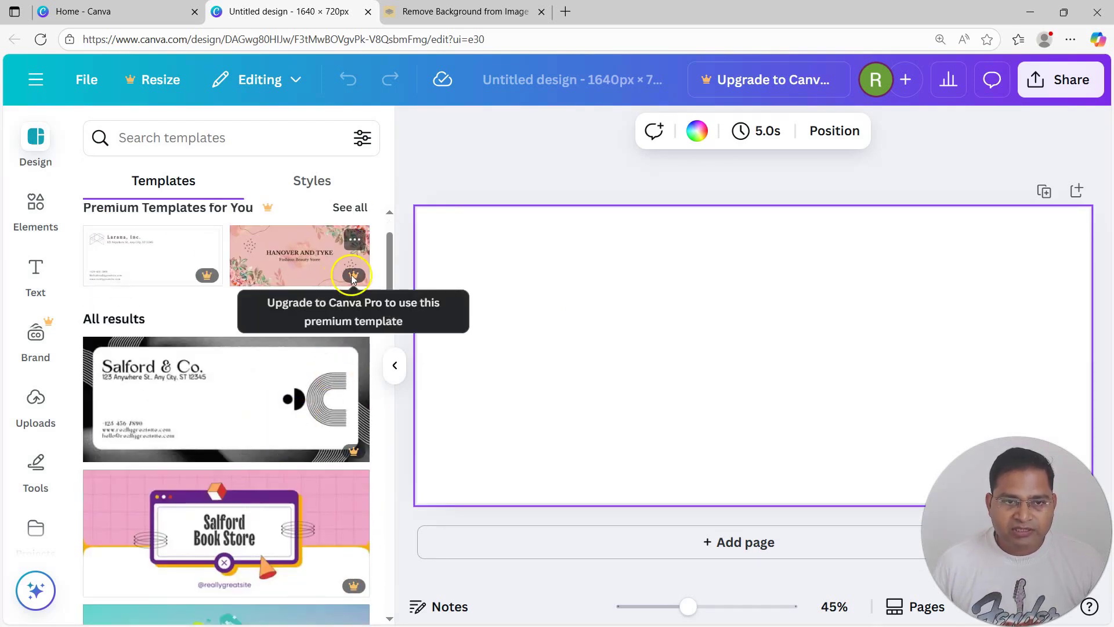
scroll(267, 455, down, 8)
scroll(155, 455, down, 5)
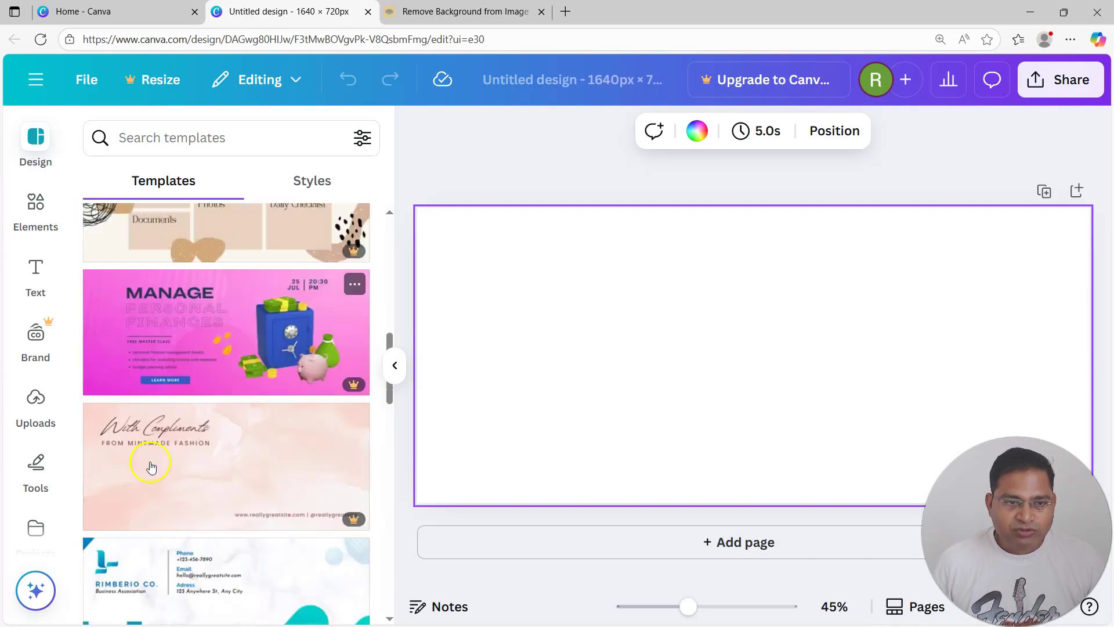
scroll(155, 292, down, 2)
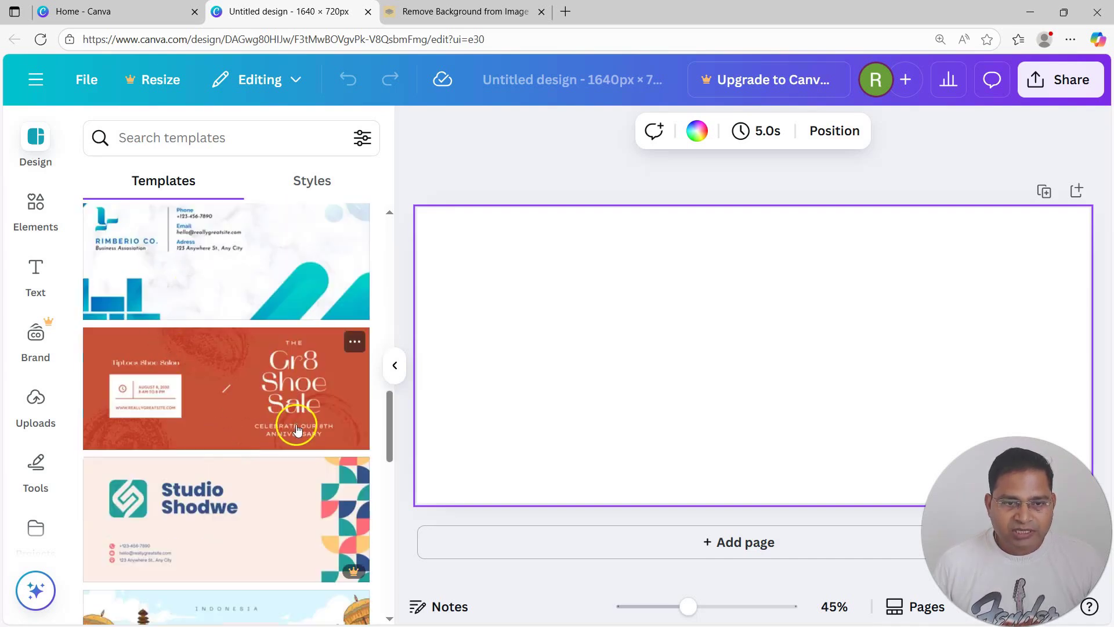
scroll(297, 505, down, 2)
click(300, 505)
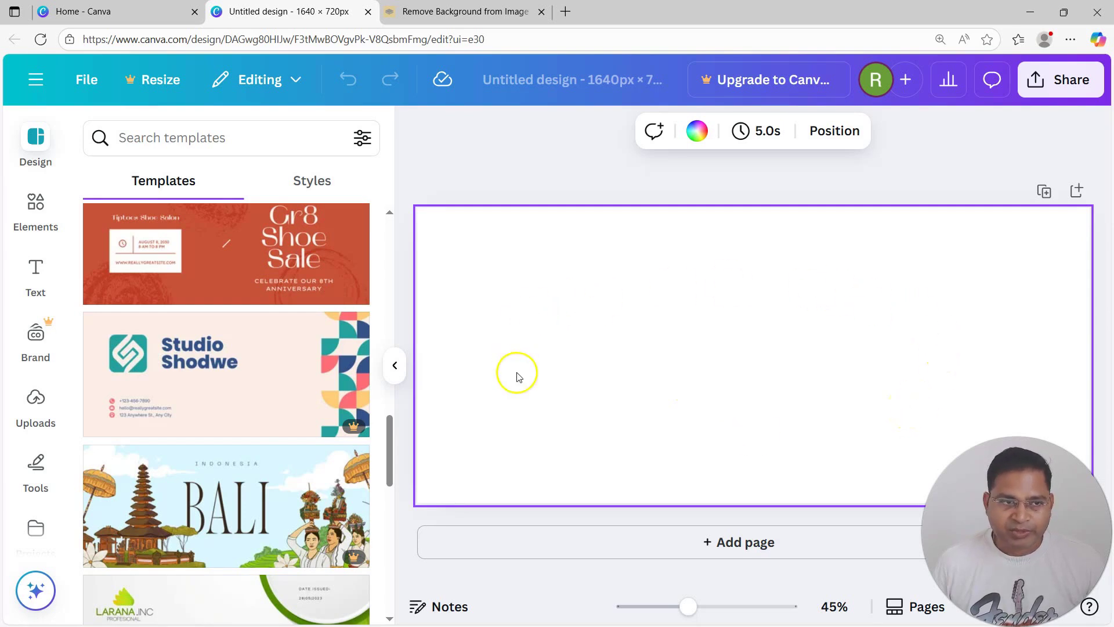
click(395, 366)
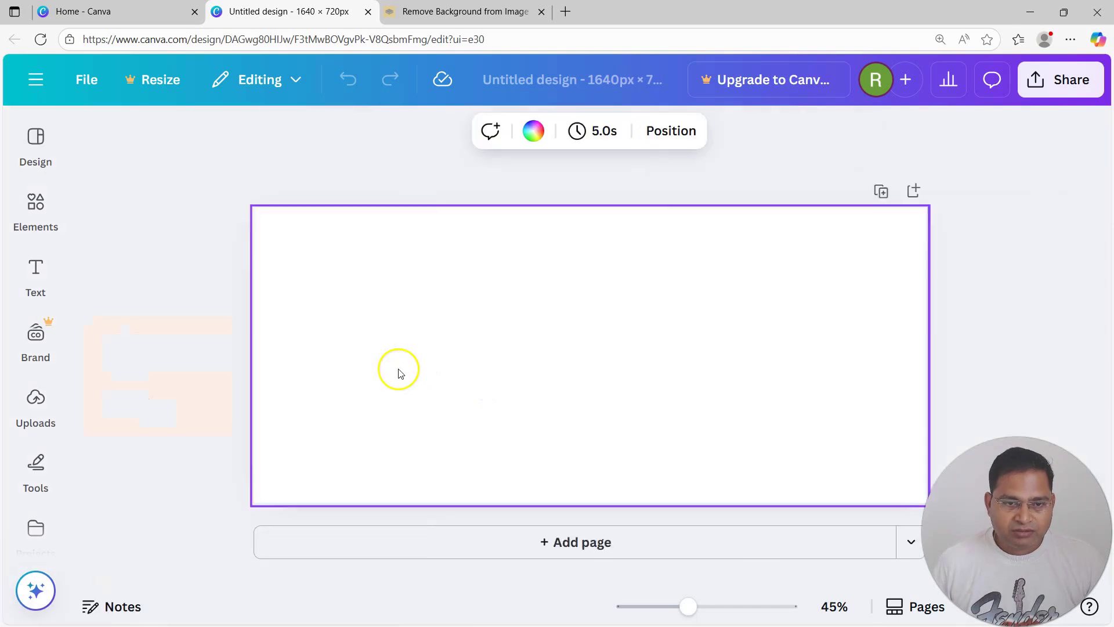
- Search the elements for "rectangle" and add a rectangle shape to the blank page
click(35, 211)
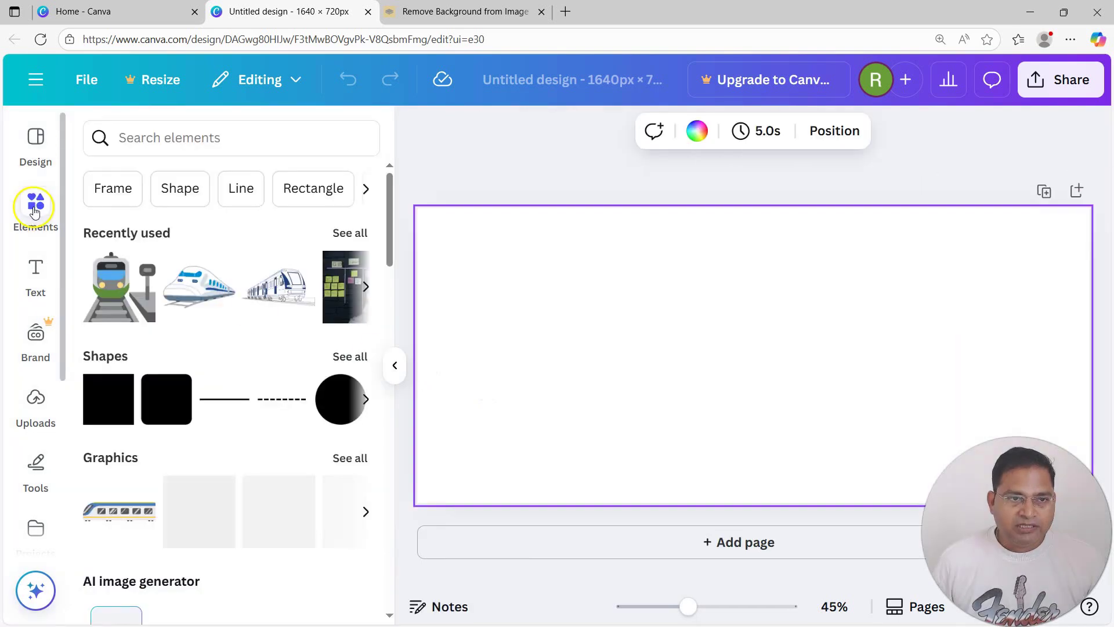
click(189, 144)
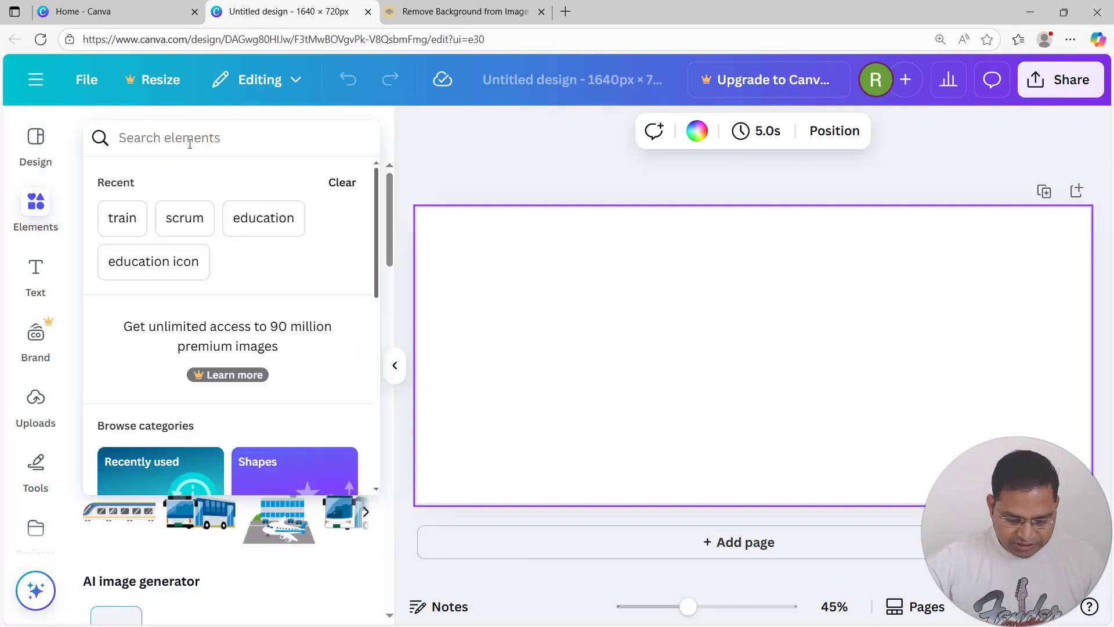
text(rectab)
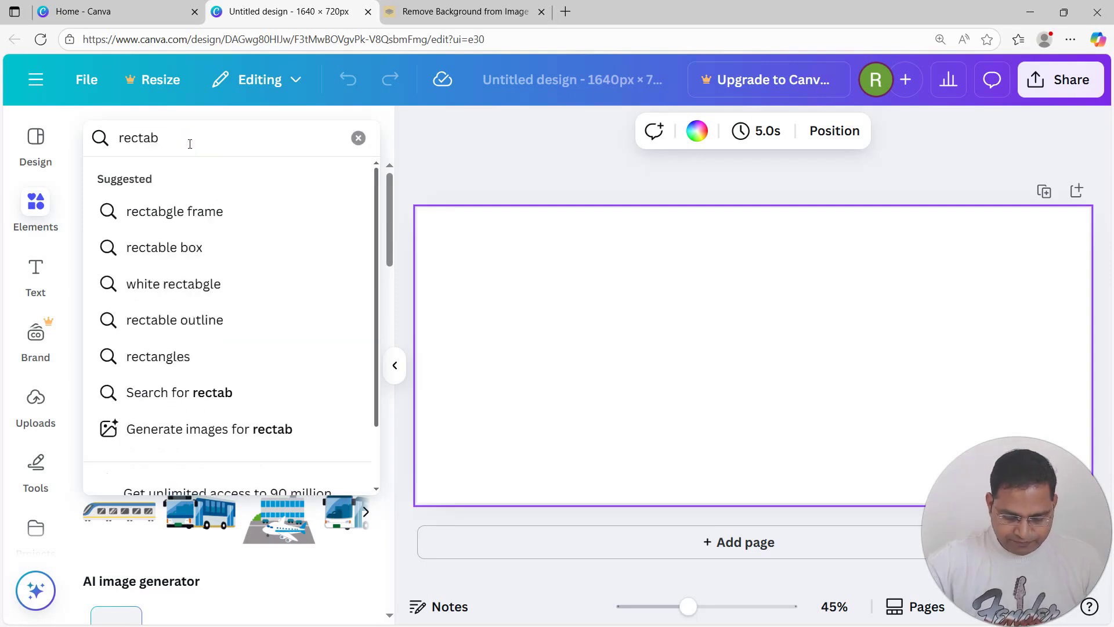
key(BackSpace)
text(ngle)
click(162, 218)
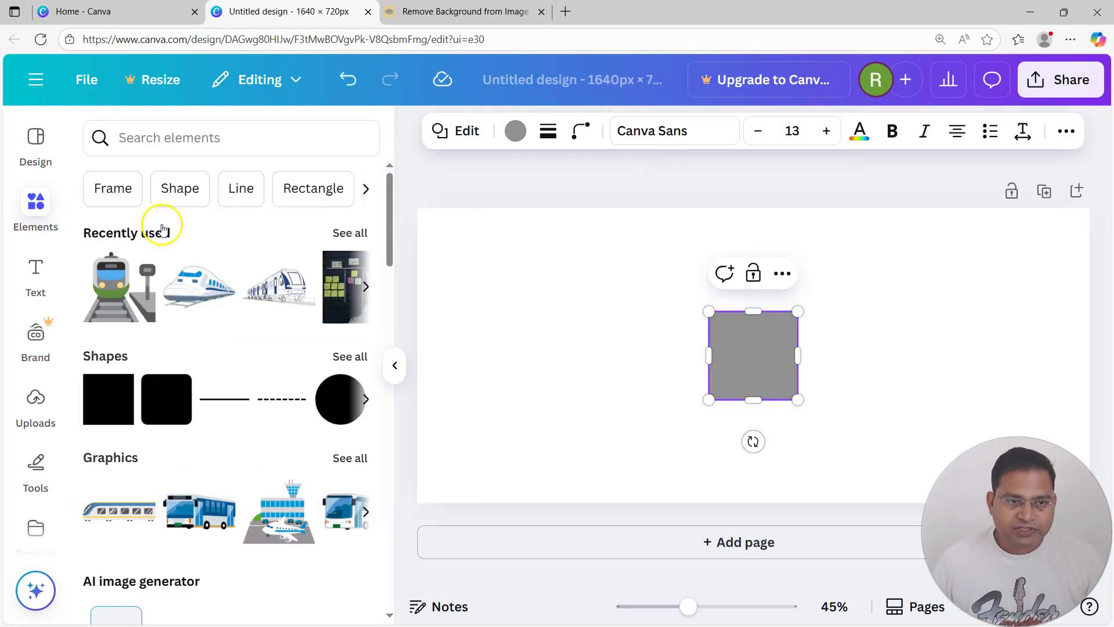
- Move the grey rectangle to the canvas's left edge and stretch it to the full canvas height
click(896, 365)
drag(754, 364, 460, 503)
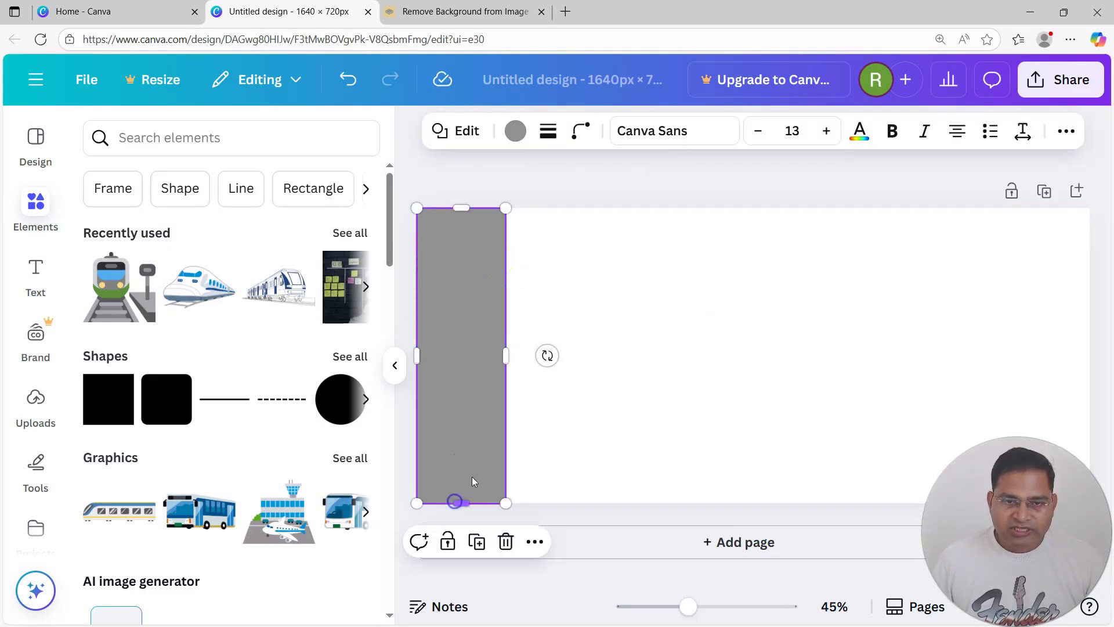
click(691, 332)
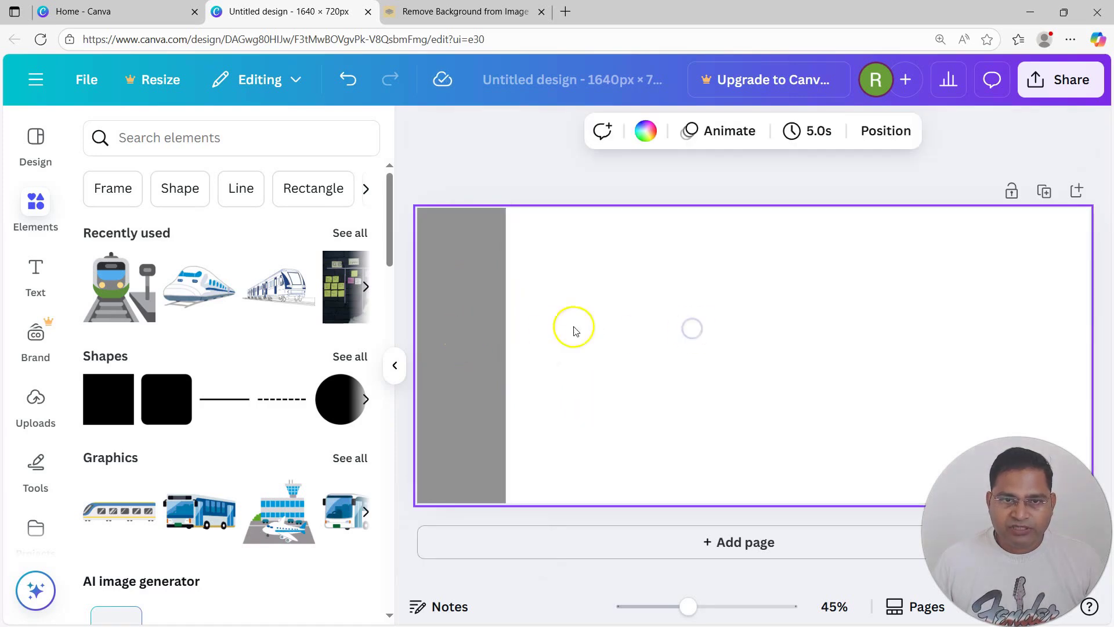
click(529, 178)
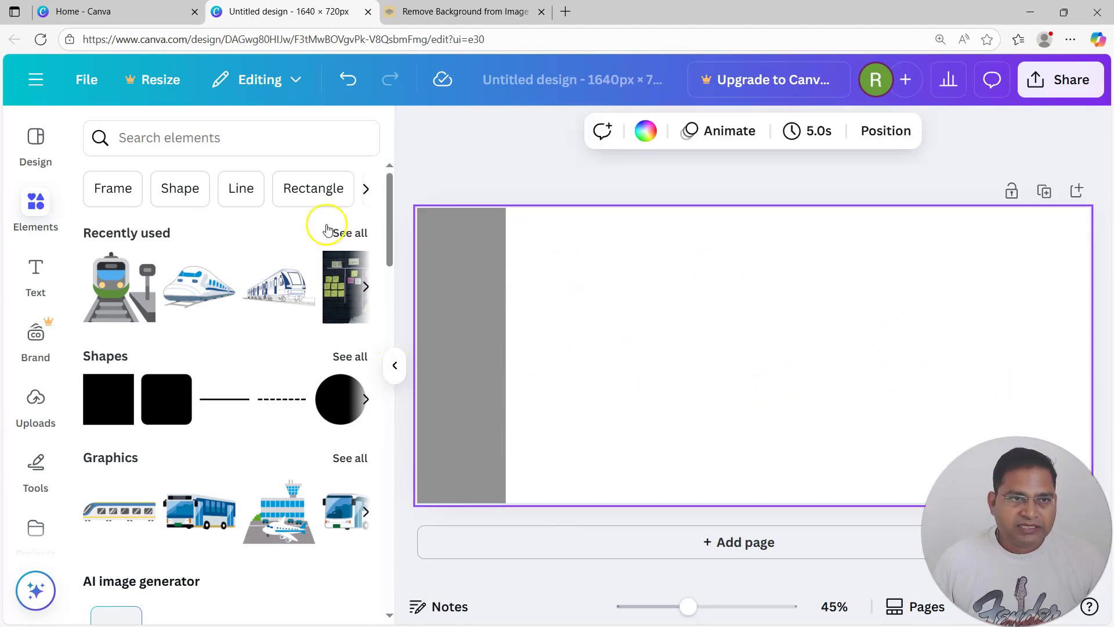
- Show the rulers and guides, and collapse the elements list to free up the canvas area
click(84, 85)
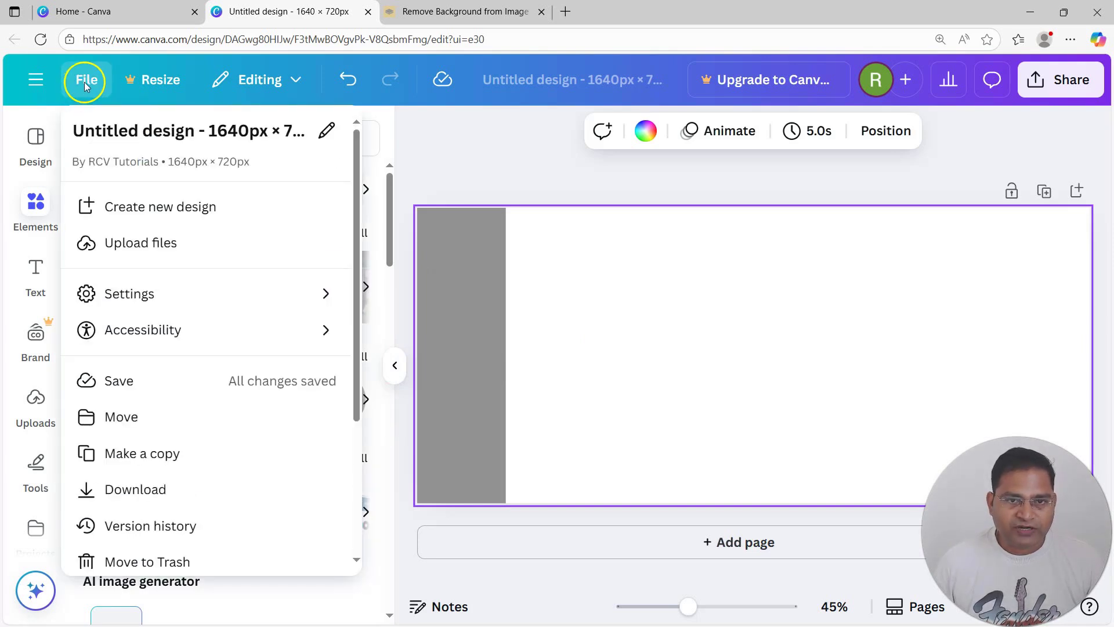
mouse_move(122, 302)
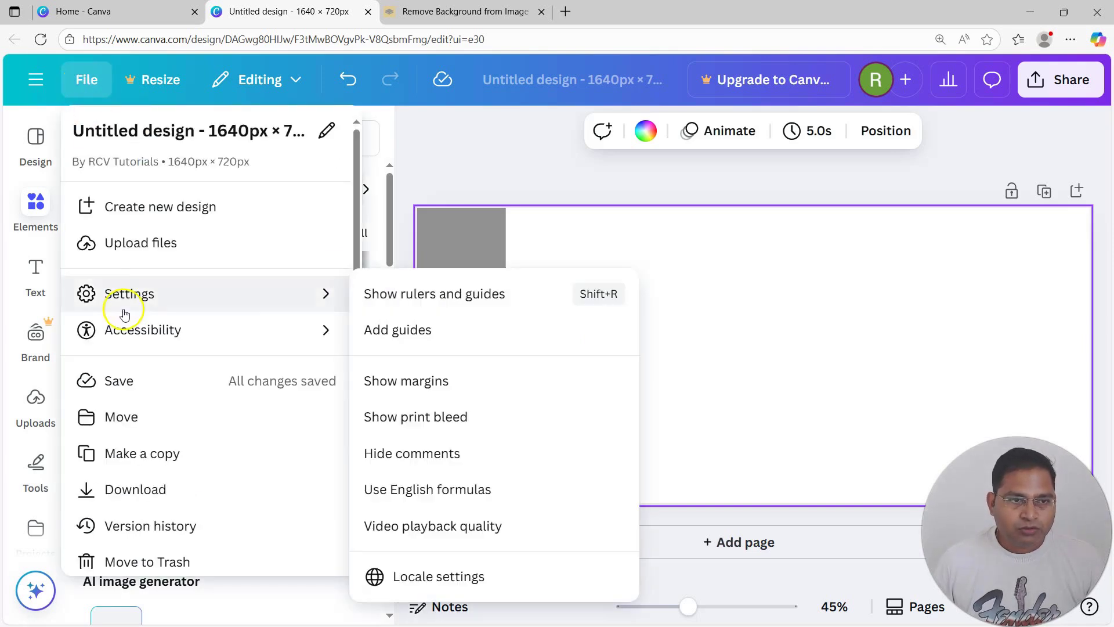
click(440, 303)
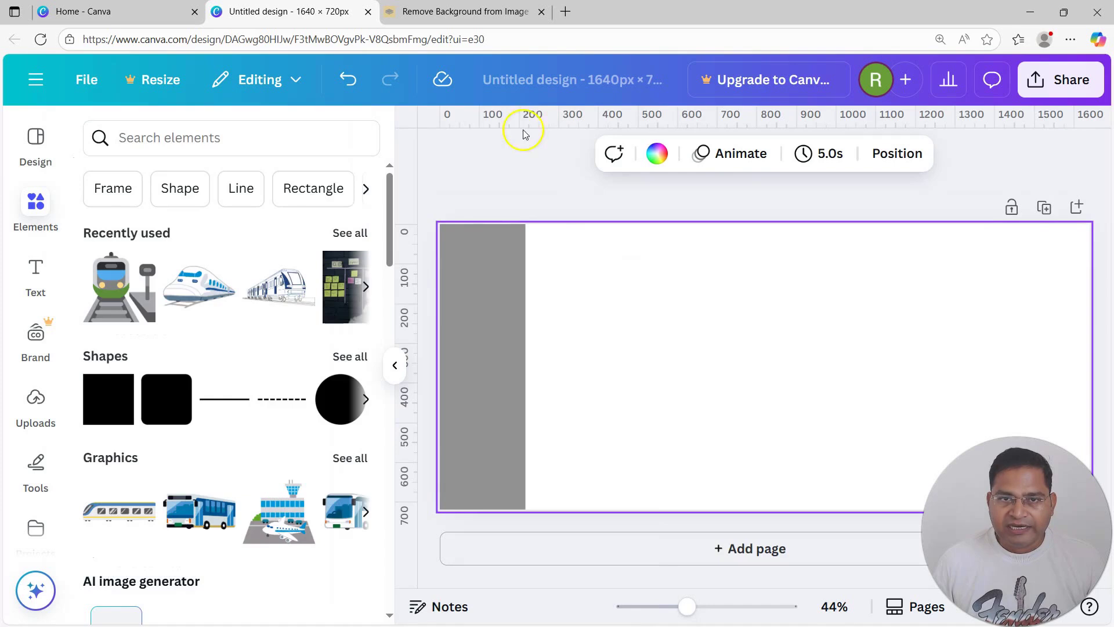
click(394, 365)
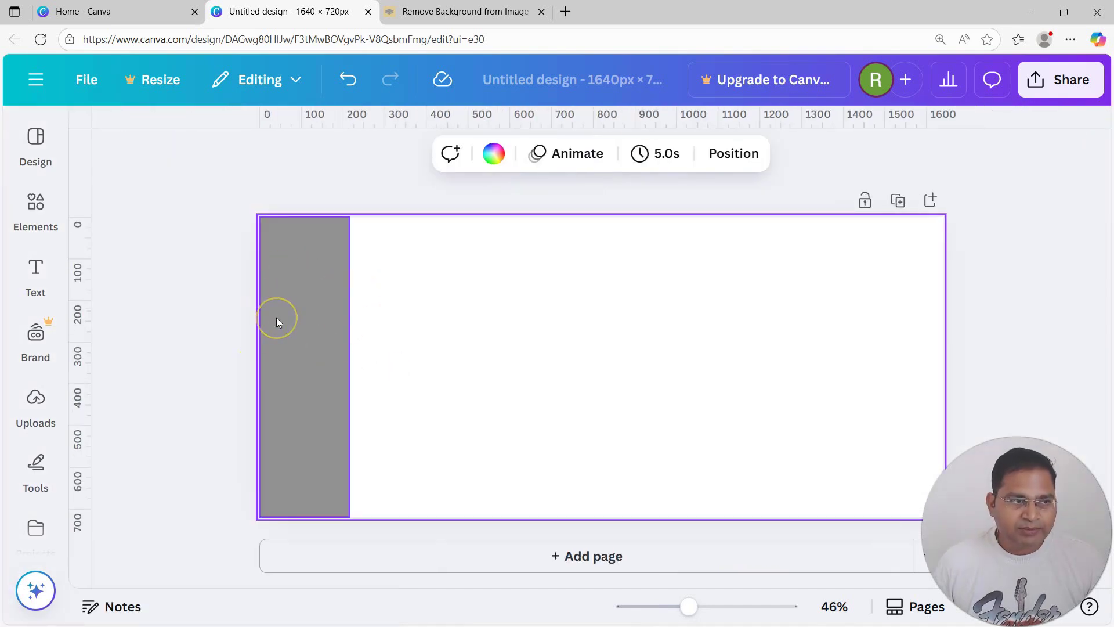
click(907, 350)
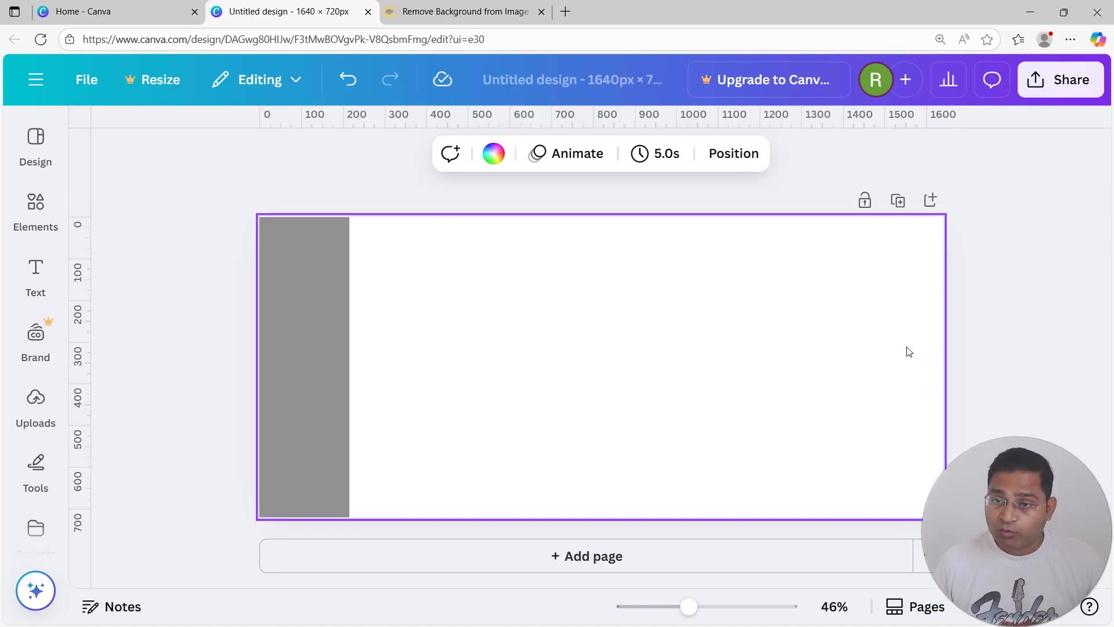
- Narrow the grey strip at the canvas's left edge to about 180 px wide, using the ruler as reference
scroll(366, 393, up, 2)
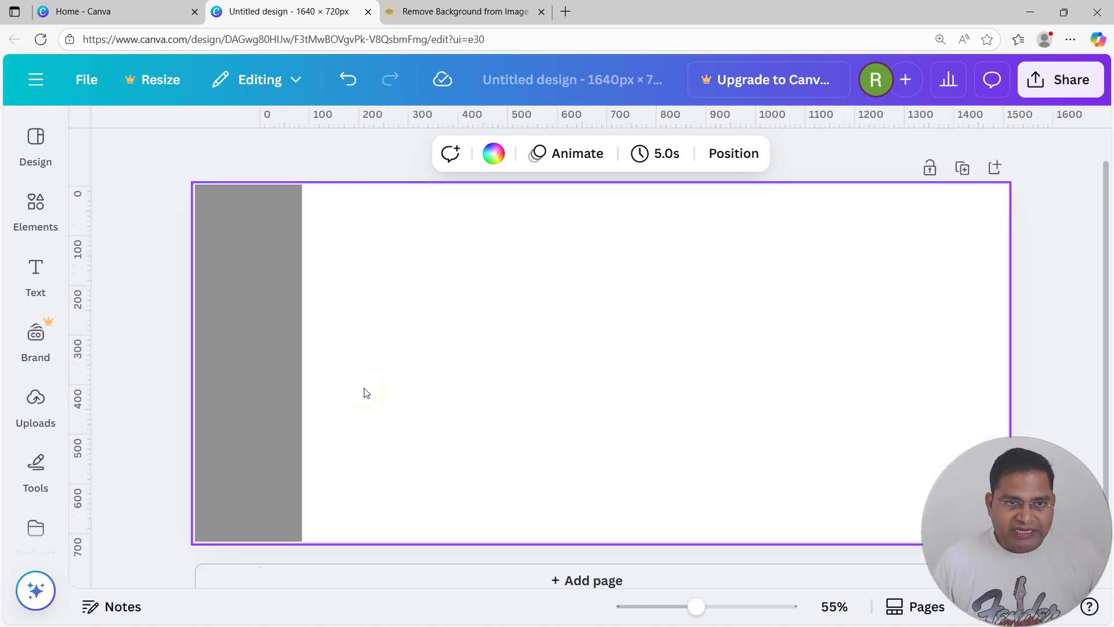
scroll(366, 393, up, 2)
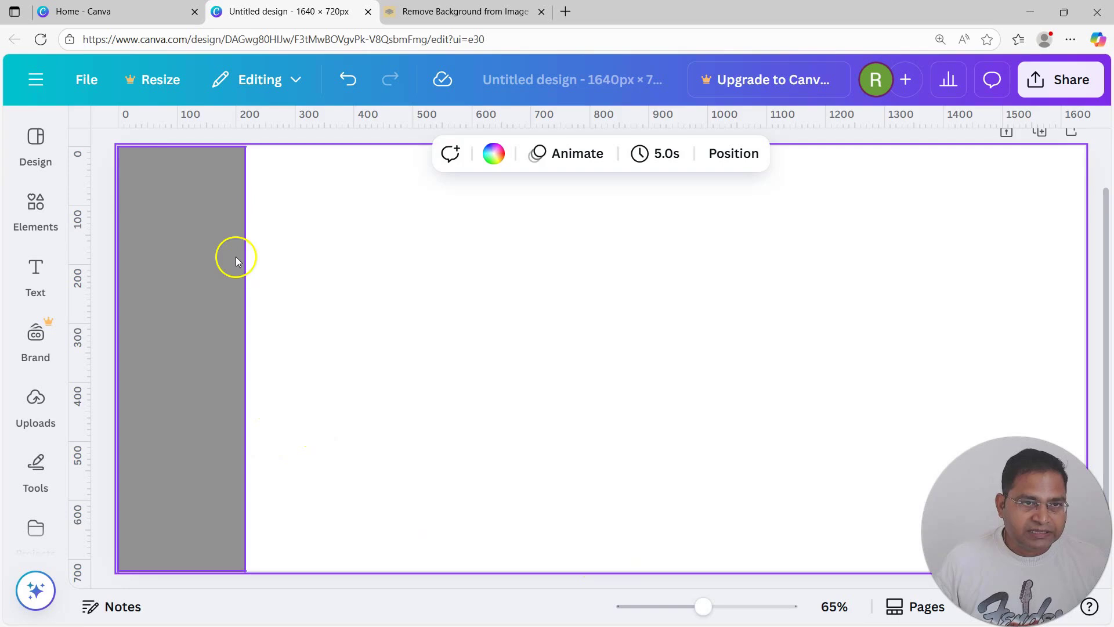
scroll(286, 356, up, 2)
click(253, 202)
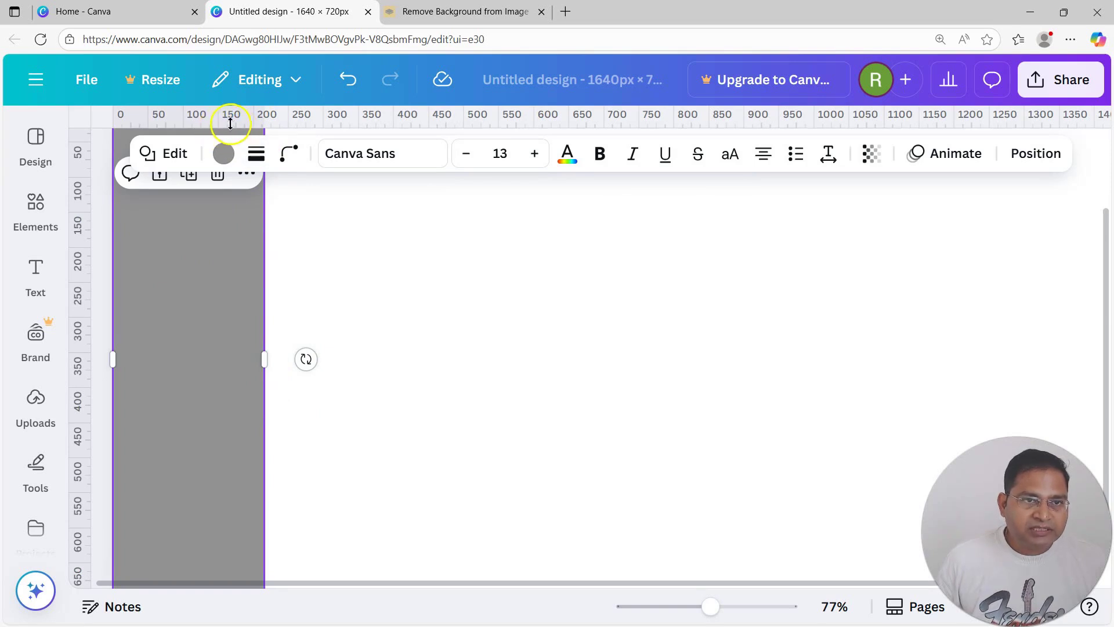
drag(264, 359, 252, 359)
ctrl+scroll(293, 383, up, 5)
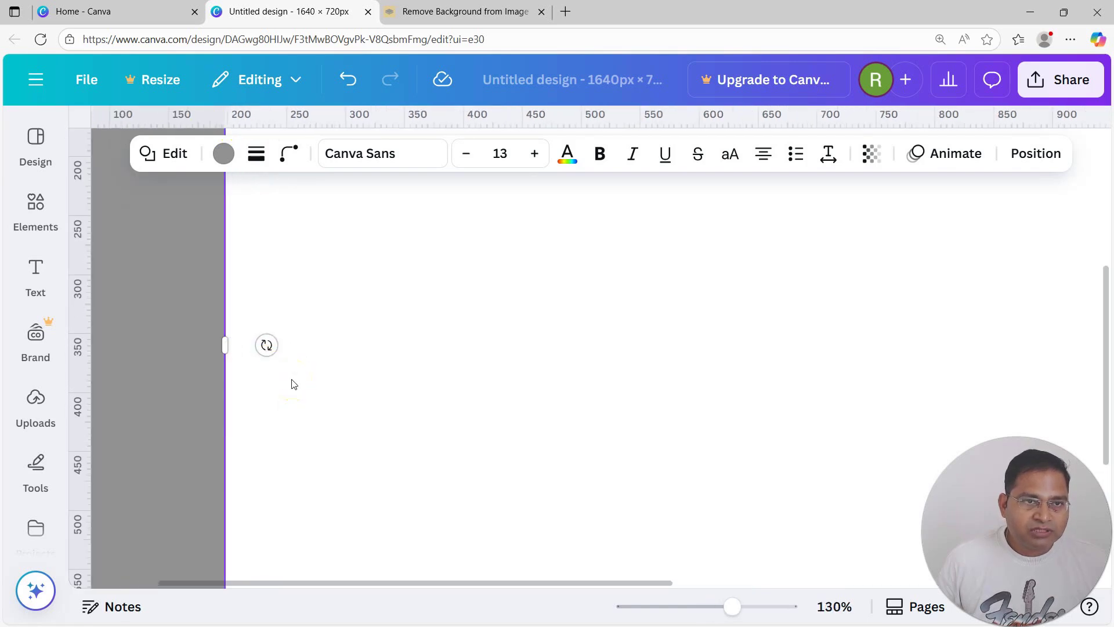
scroll(406, 458, left, 3)
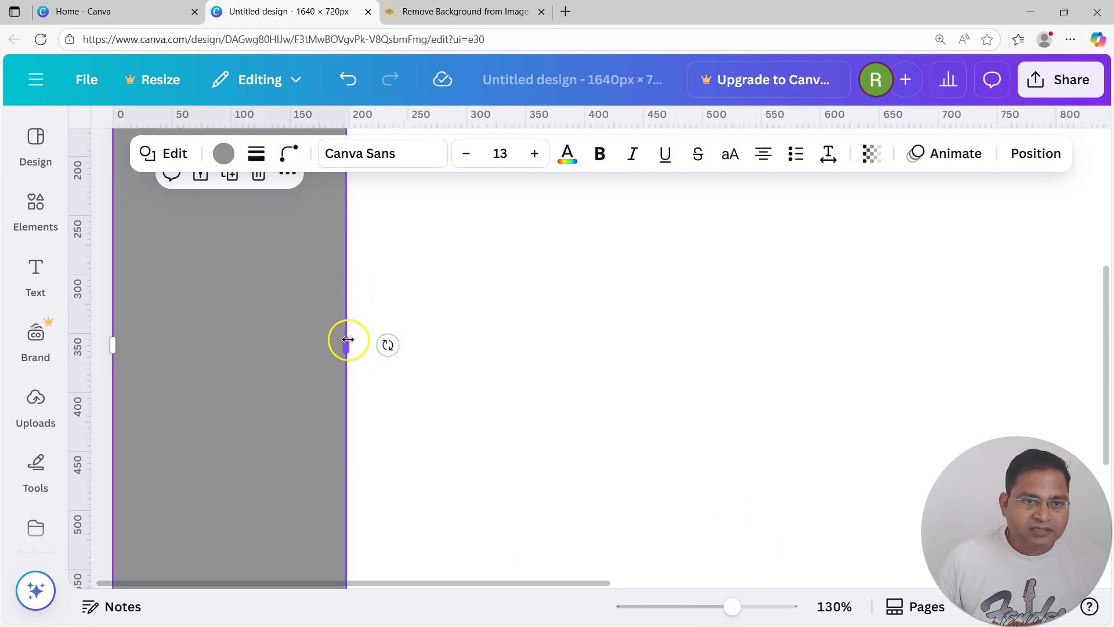
drag(346, 352, 329, 341)
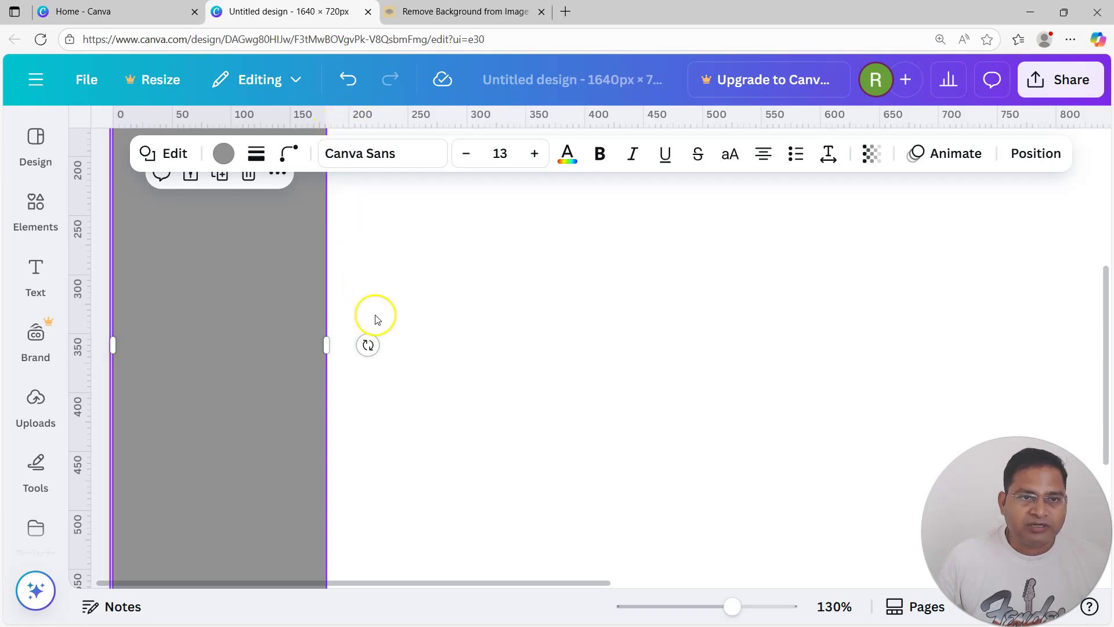
click(519, 370)
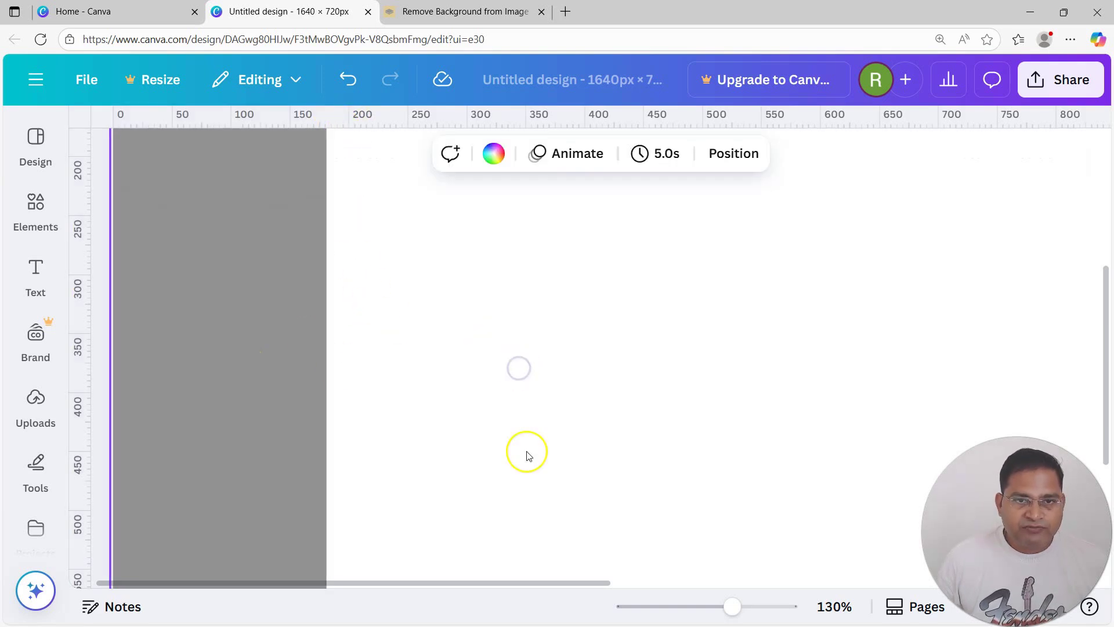
scroll(526, 455, up, 5)
scroll(526, 456, down, 6)
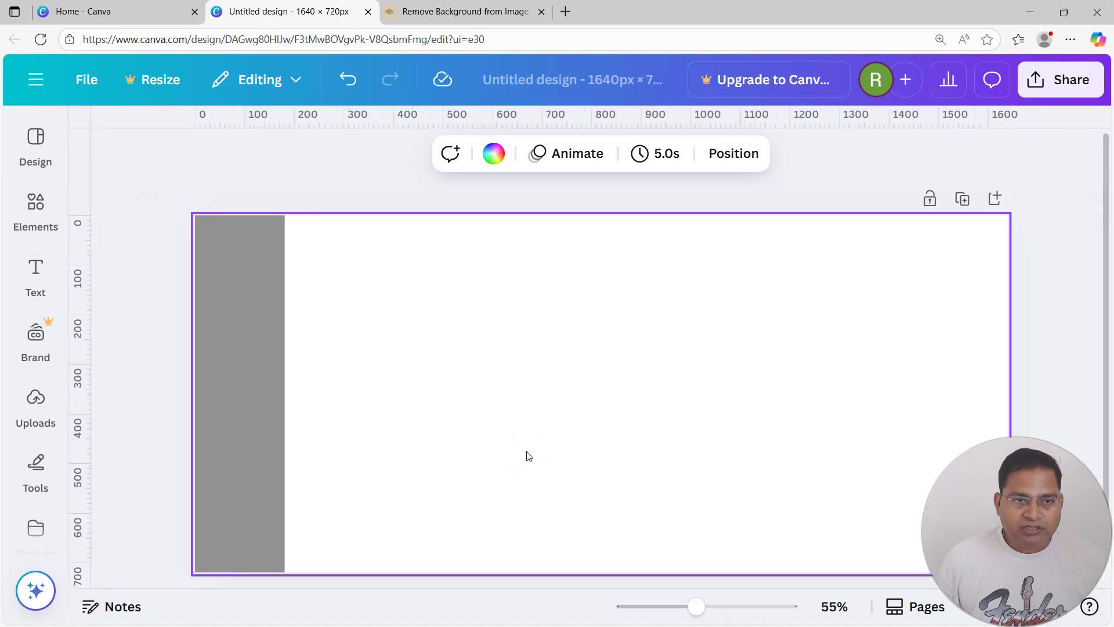
- Duplicate the grey strip and place the copy flush against the canvas's right edge
click(290, 394)
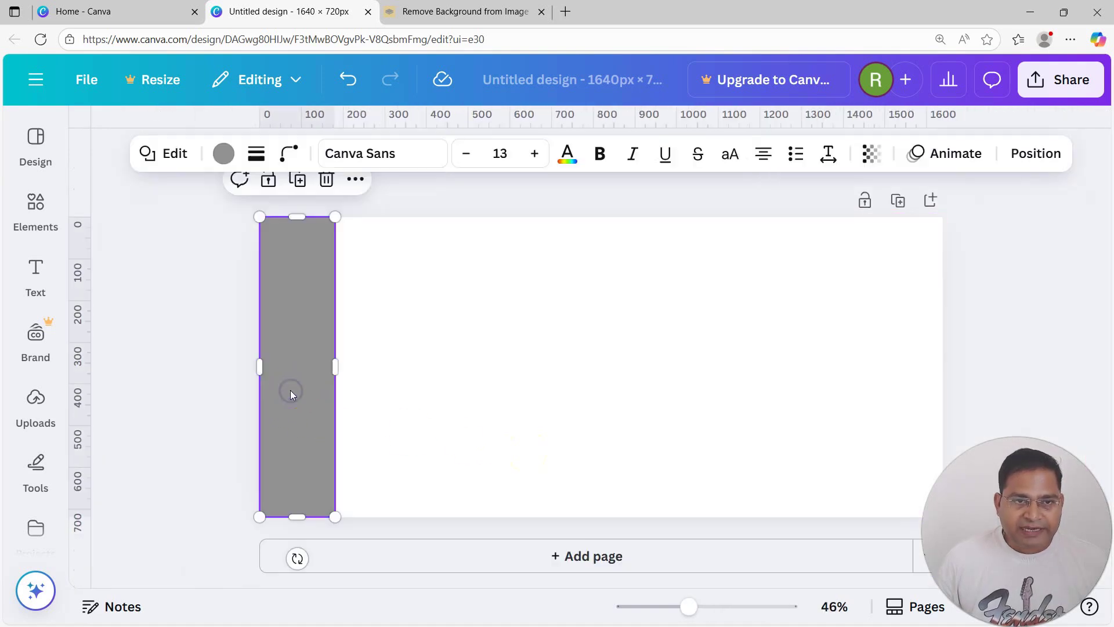
click(299, 182)
drag(296, 384, 897, 370)
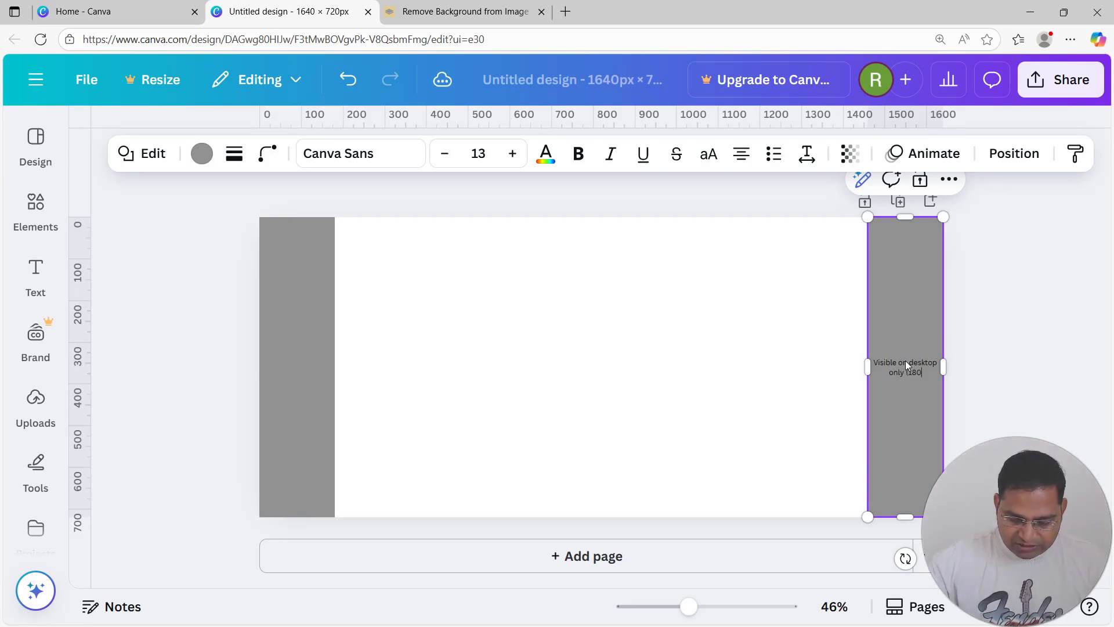
- Label both grey side strips with the text "Visible on desktop only (180px)"
text(x))
drag(925, 373, 873, 363)
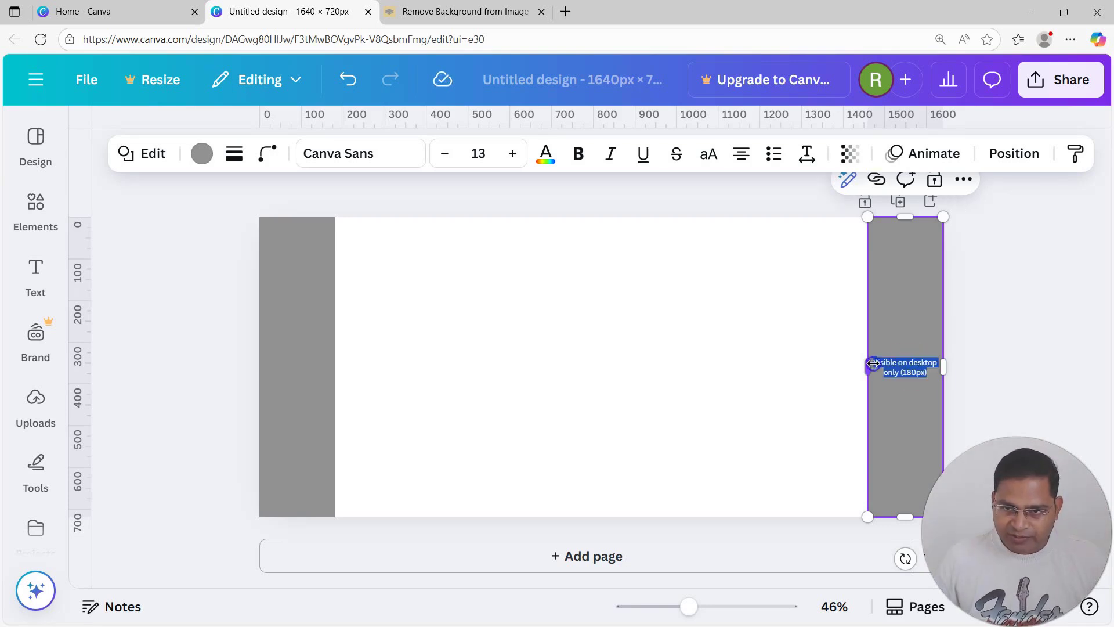
click(472, 336)
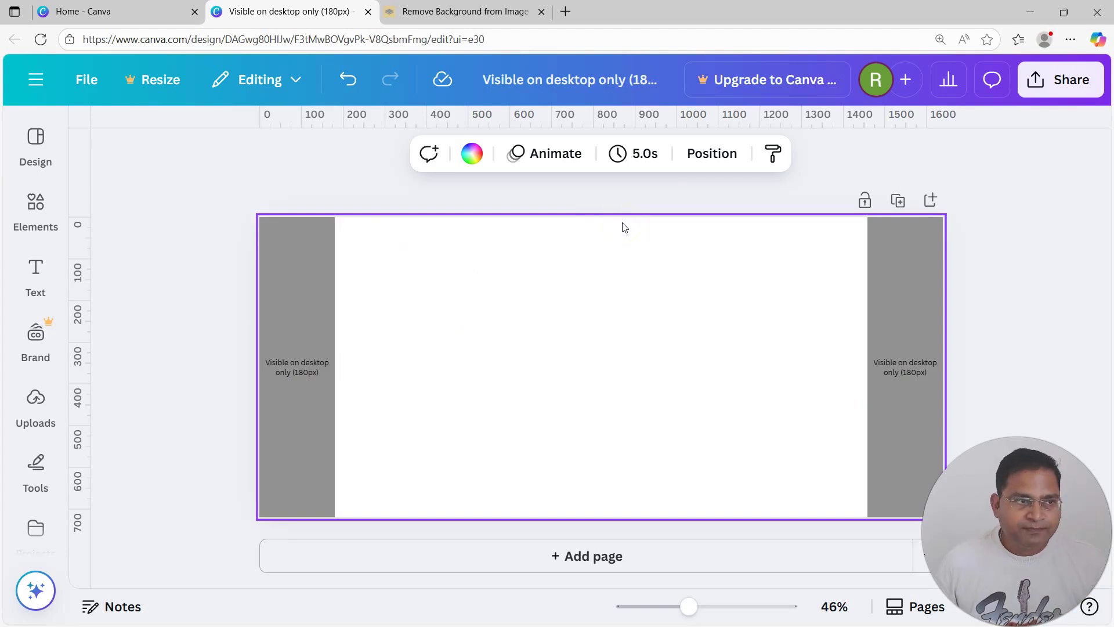
- Add another rectangle and shape it into a full-width band about 48 px high along the canvas's top edge
click(35, 146)
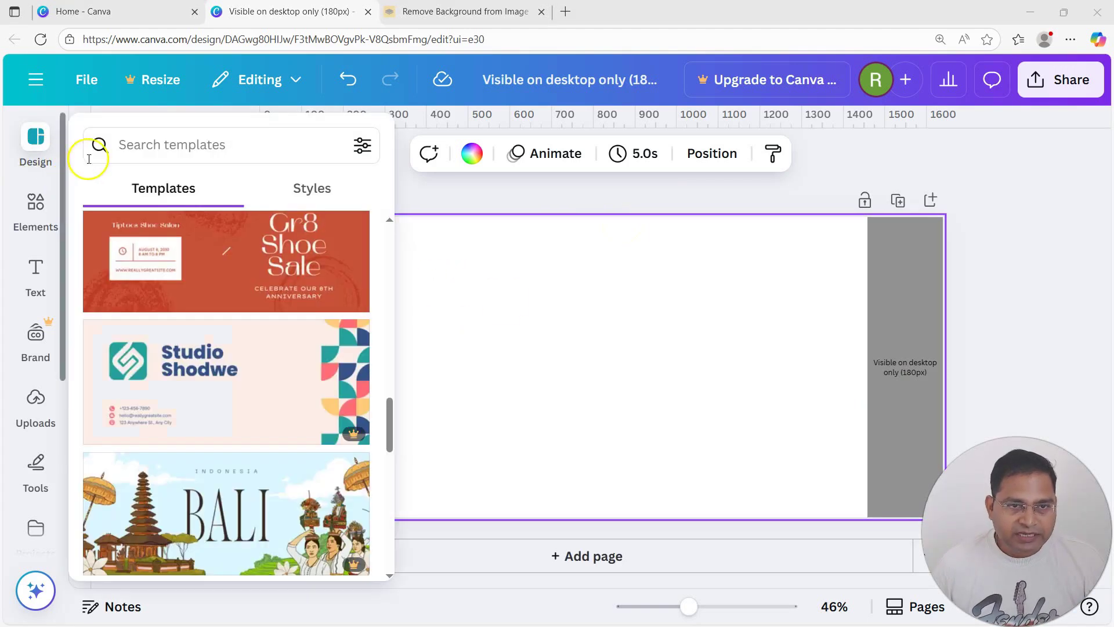
click(605, 253)
click(35, 150)
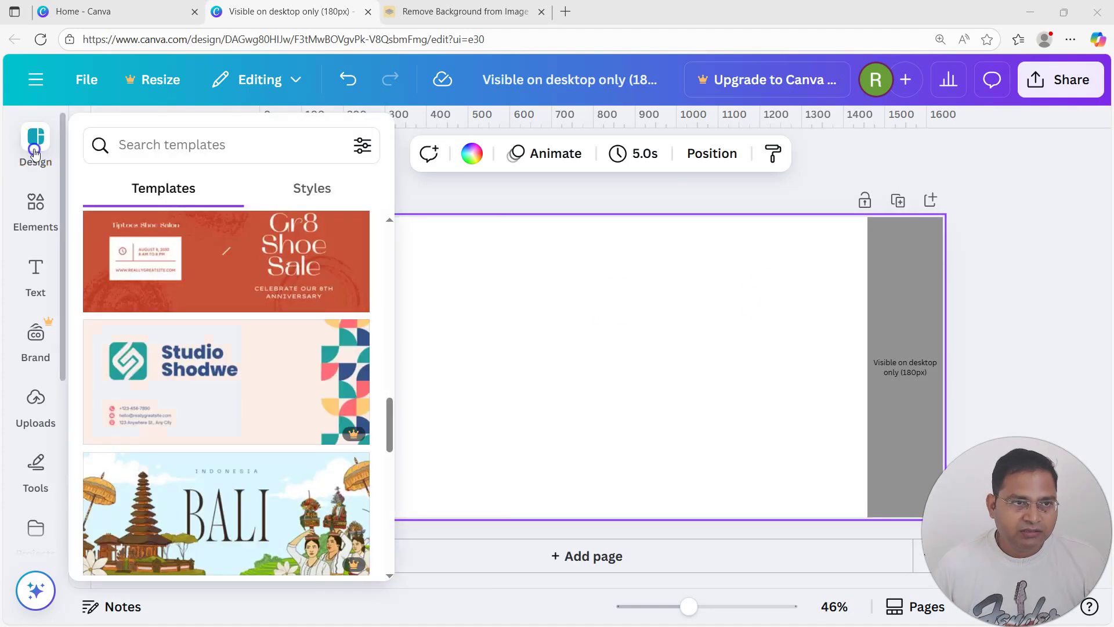
click(167, 139)
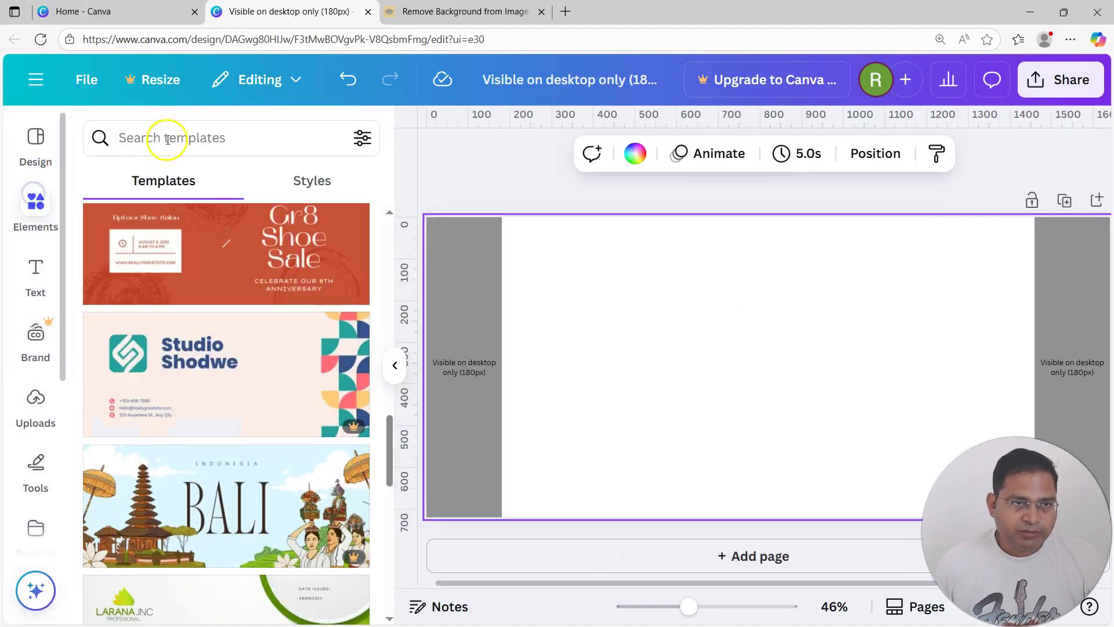
text(rectangl)
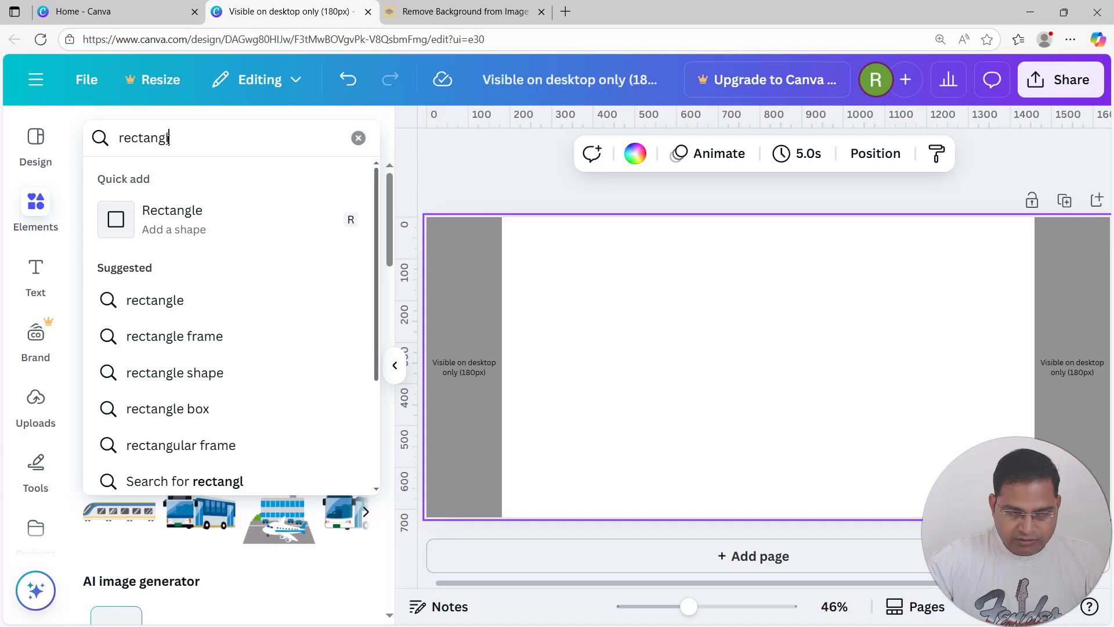
text(e)
click(194, 229)
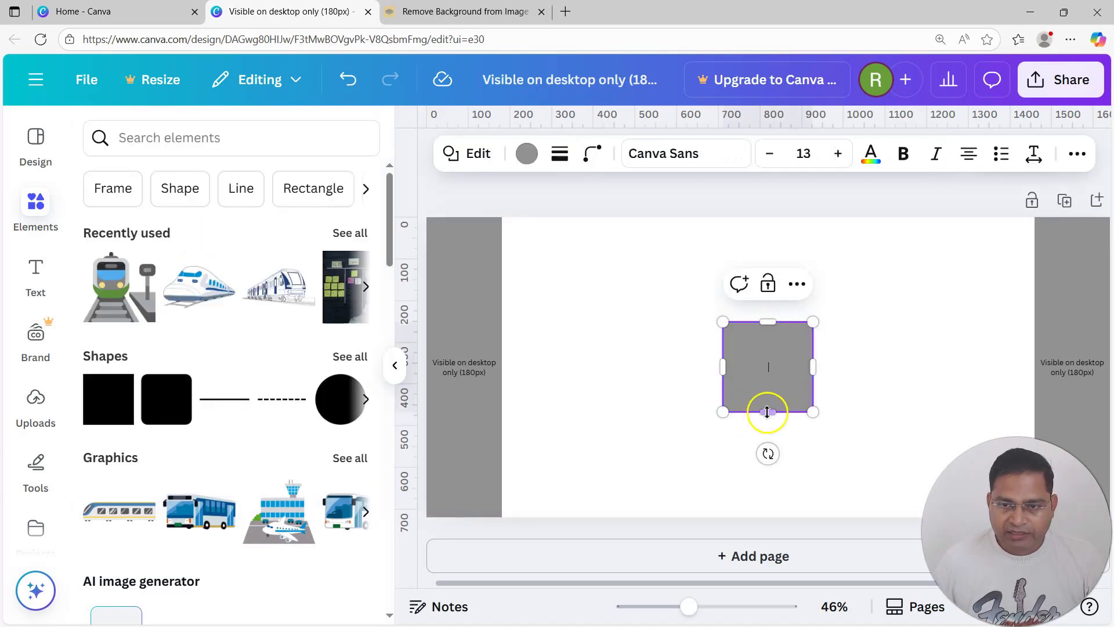
drag(767, 412, 481, 226)
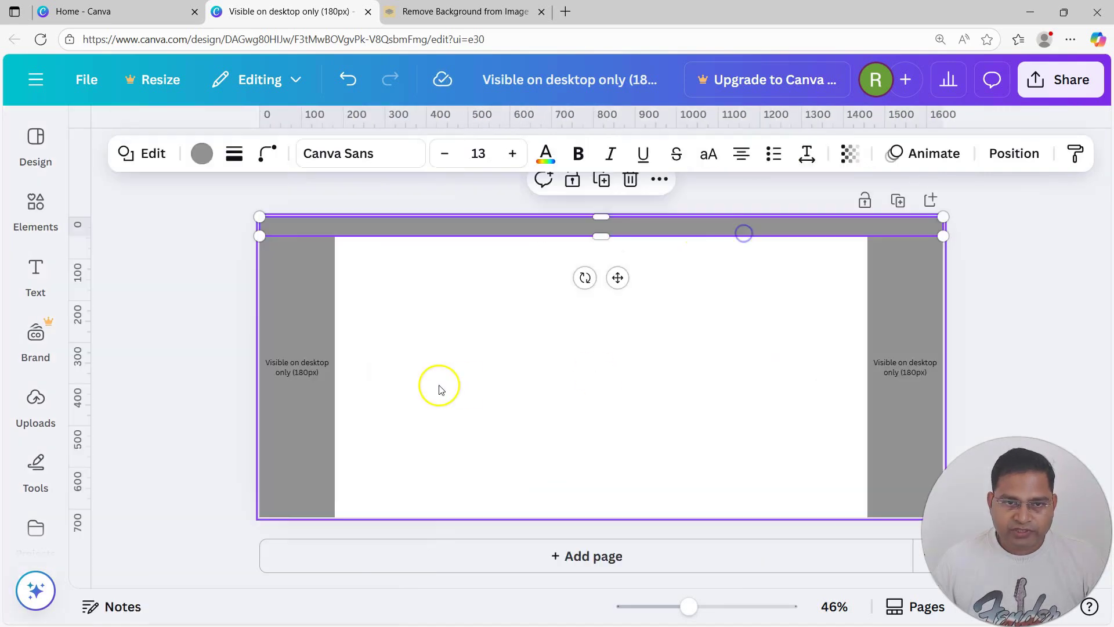
click(438, 386)
- Recolour the band along the canvas's top edge to light turquoise from the default solid colours
click(526, 230)
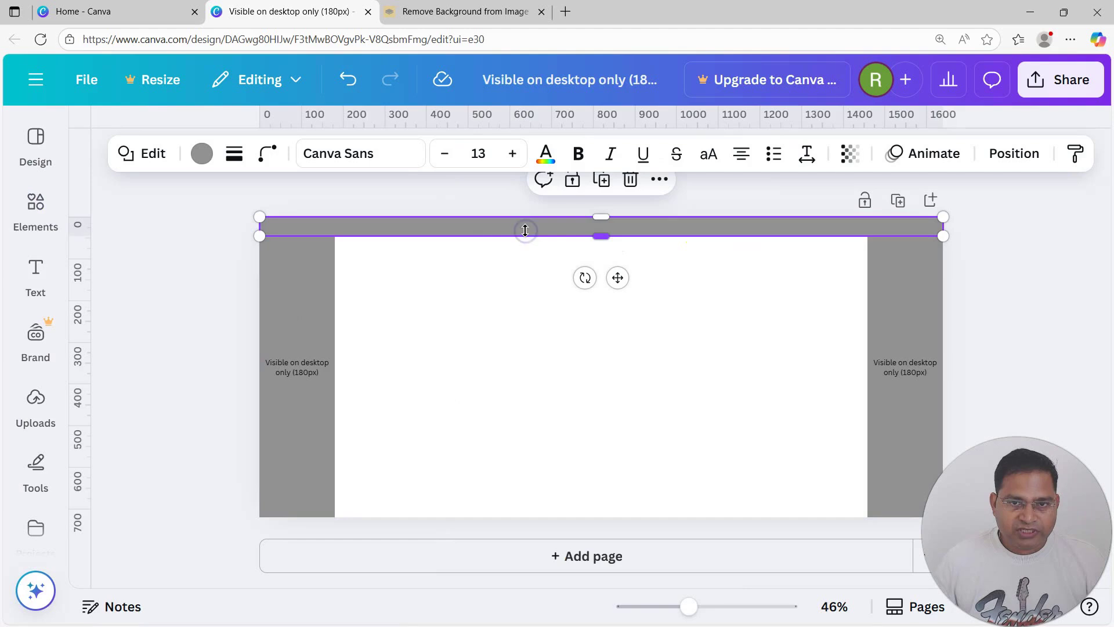
click(201, 153)
click(221, 572)
click(781, 385)
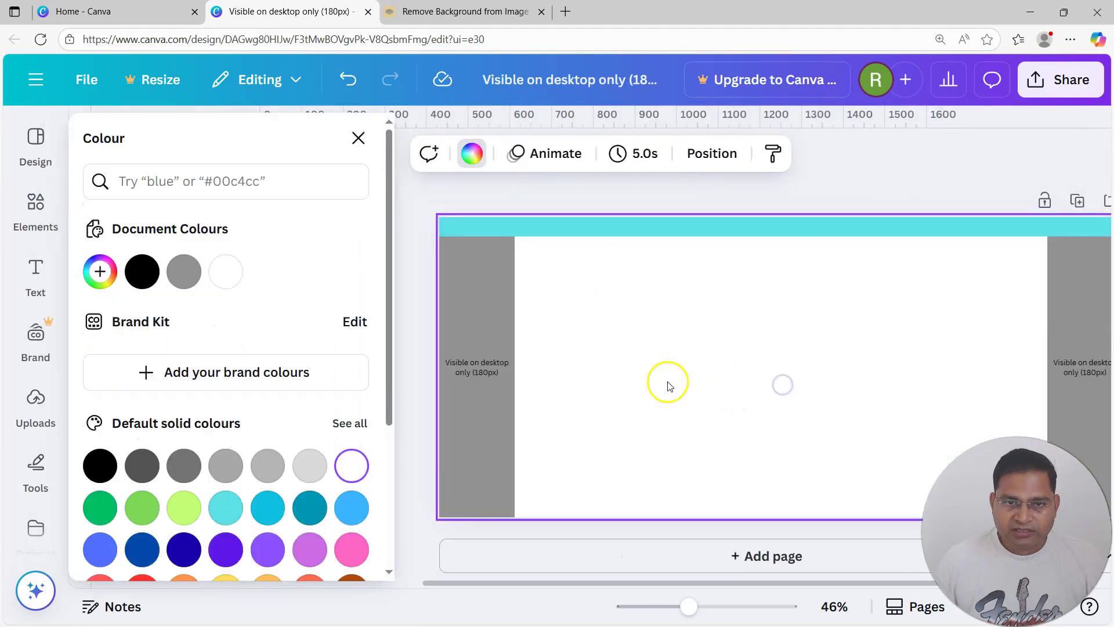
- Send the turquoise band behind the two grey side strips and close the colour settings
right_click(734, 226)
mouse_move(801, 323)
click(573, 418)
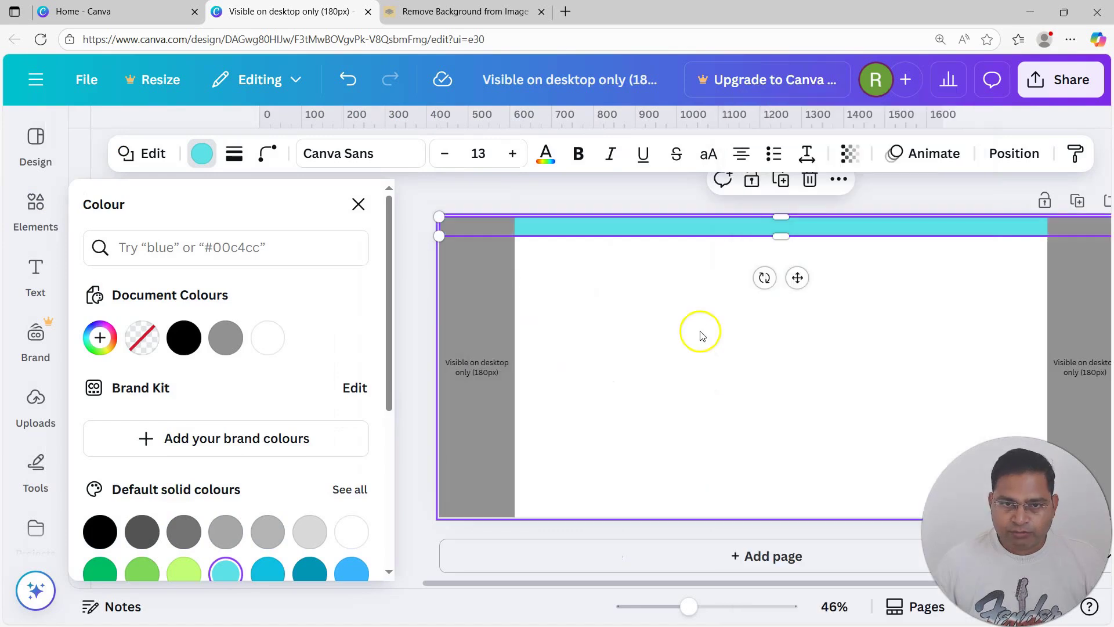
click(701, 331)
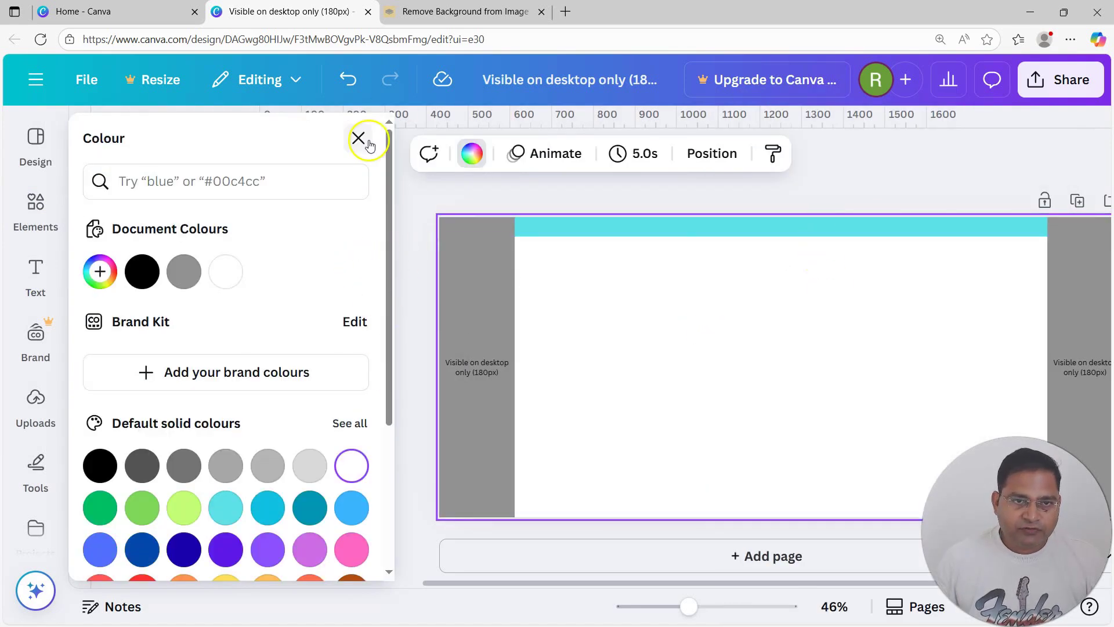
click(360, 139)
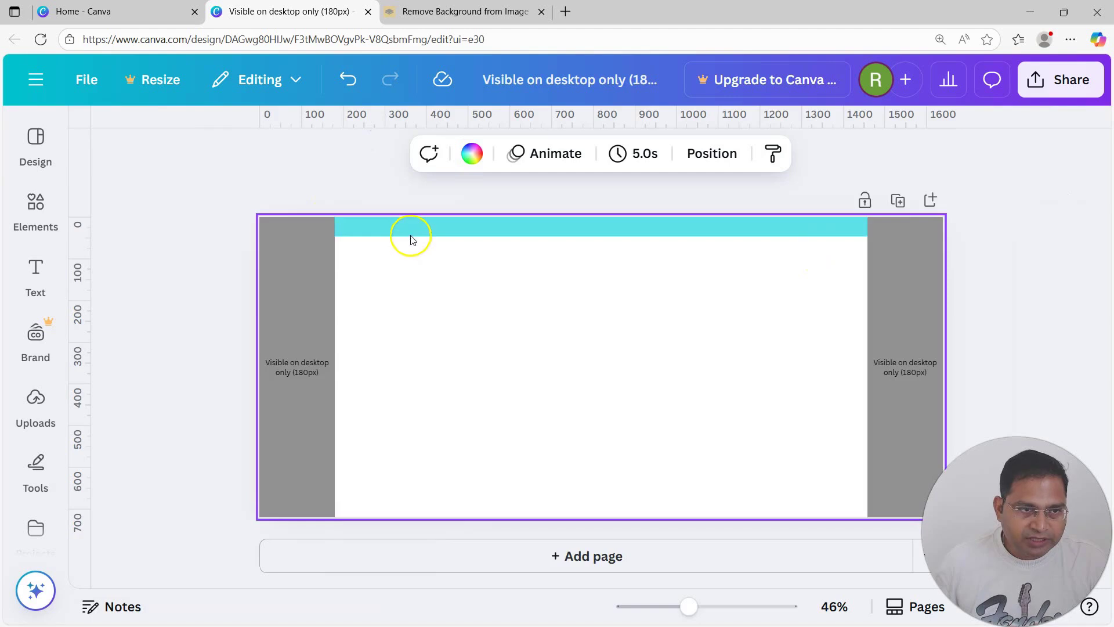
- Adjust the lower edge of the turquoise band along the canvas's top so the band is about 48 px high
scroll(410, 233, up, 5)
scroll(410, 260, left, 2)
click(123, 216)
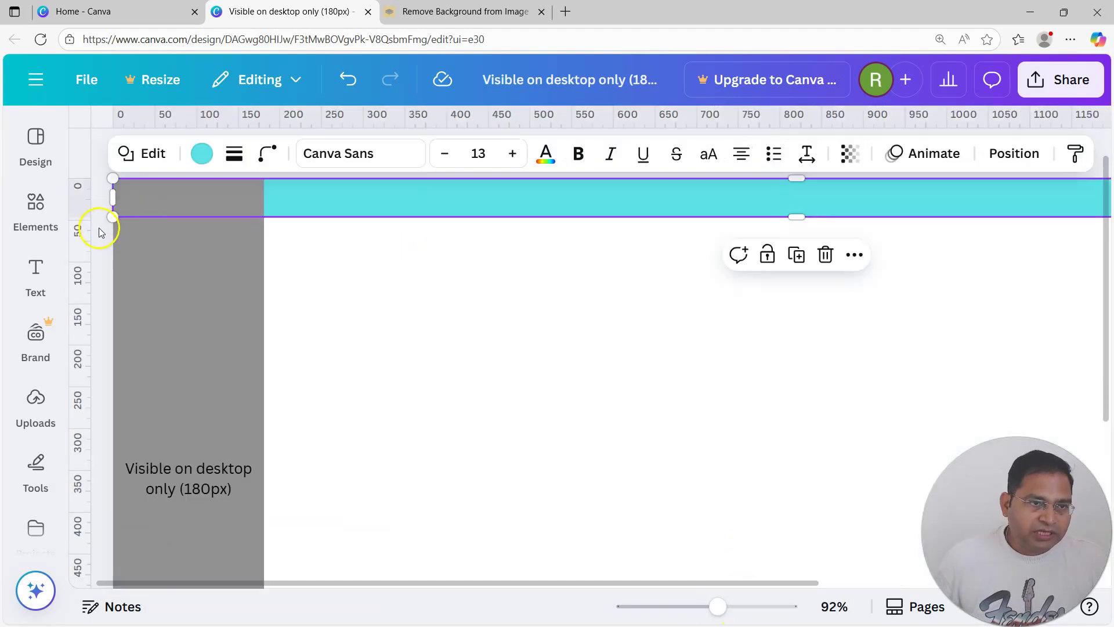
scroll(130, 243, up, 5)
scroll(451, 258, up, 2)
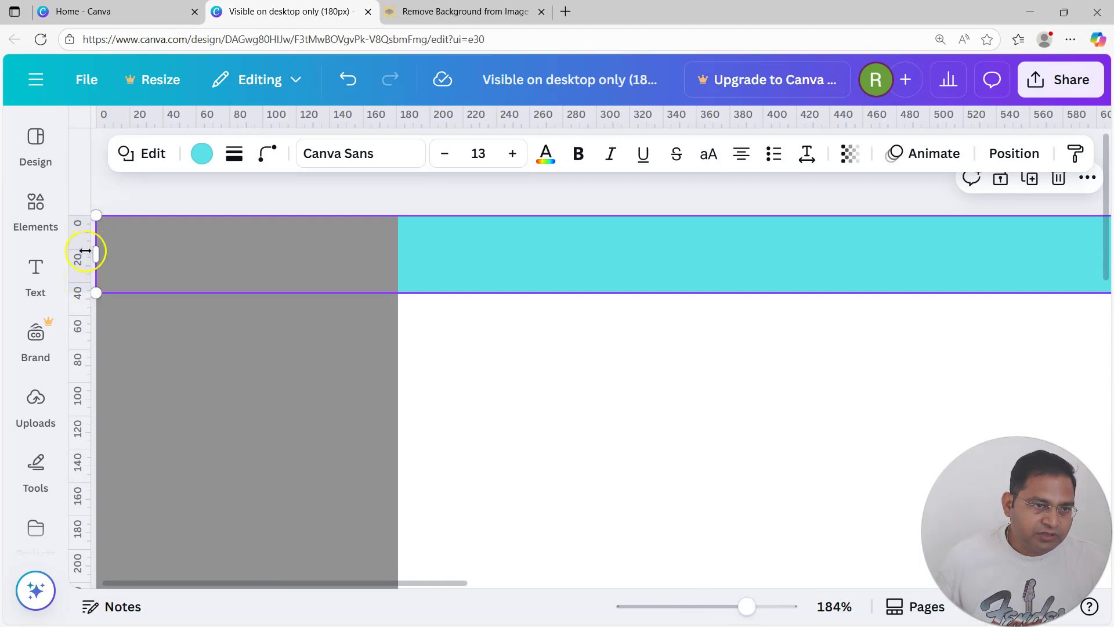
scroll(149, 278, up, 5)
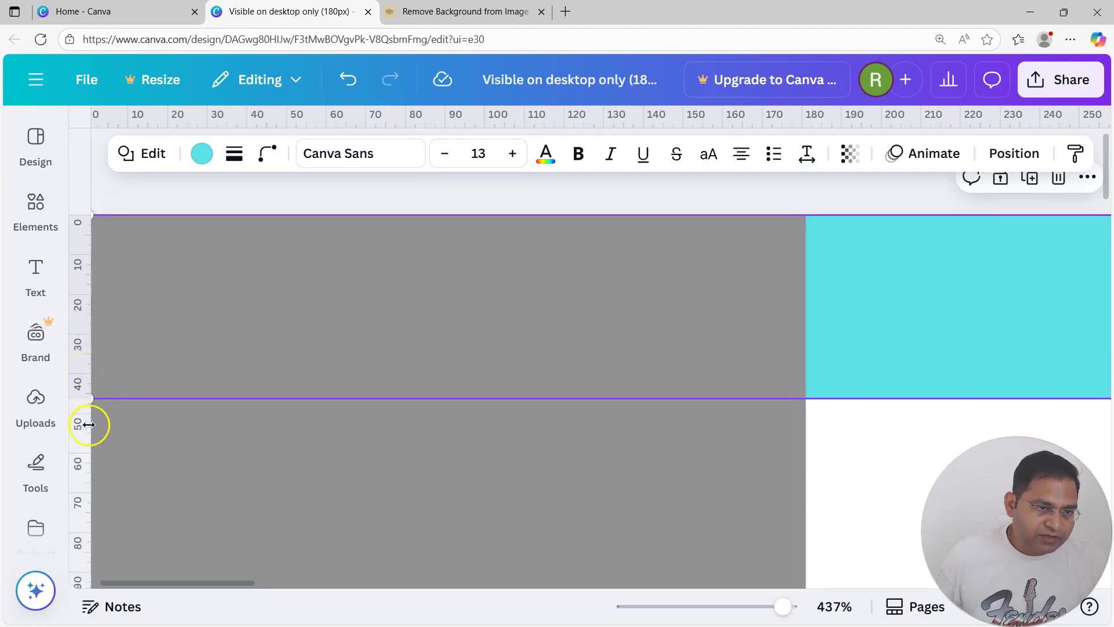
scroll(105, 423, up, 2)
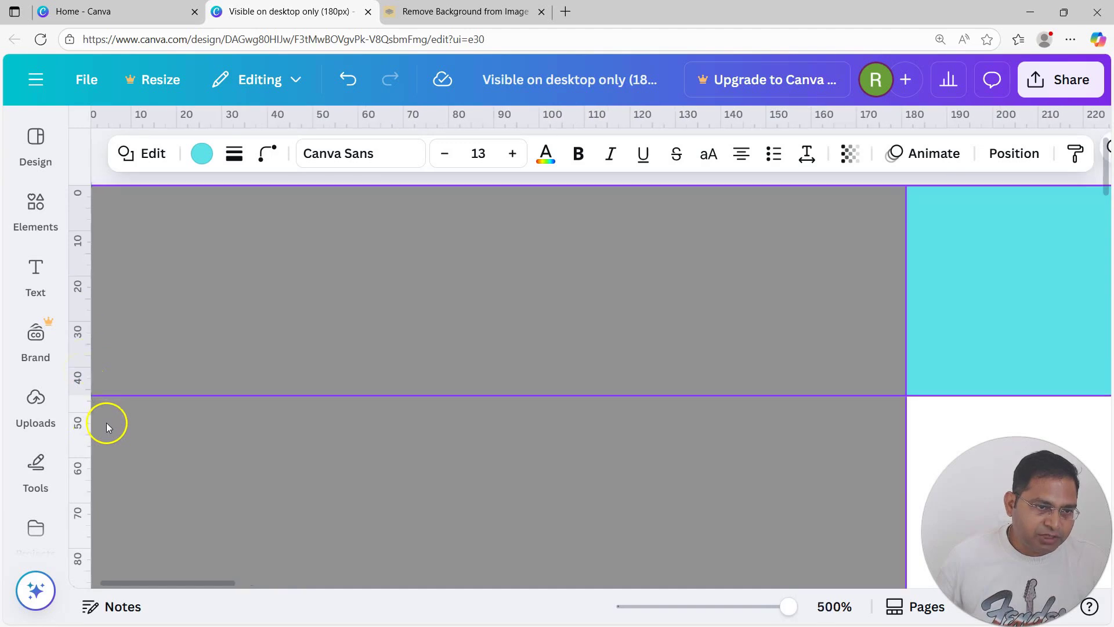
scroll(106, 423, up, 1)
scroll(106, 422, up, 2)
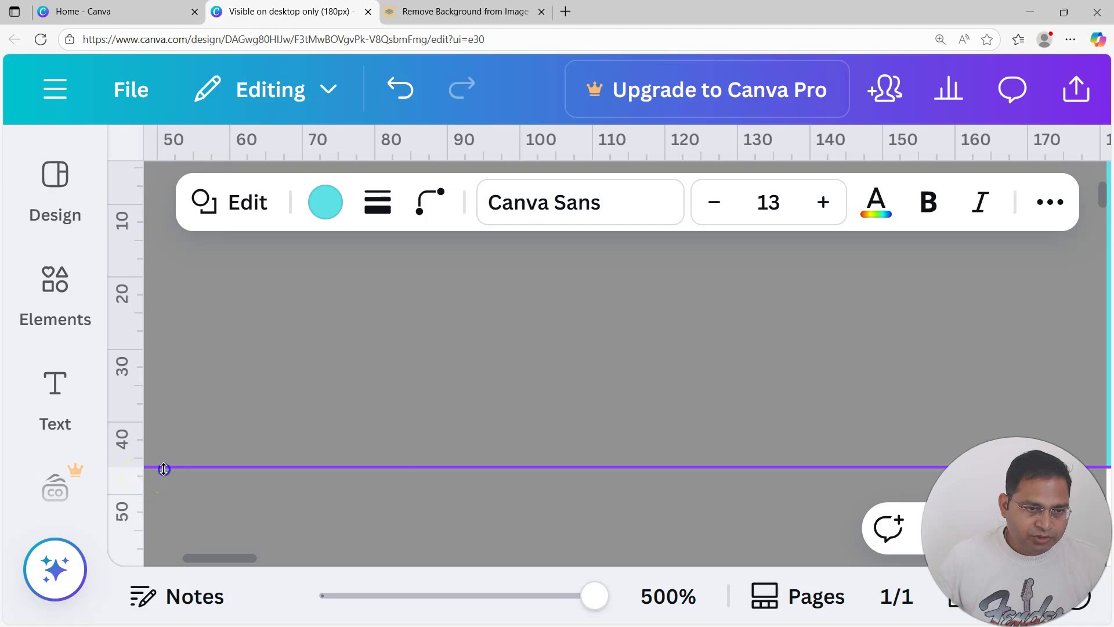
drag(164, 473, 163, 478)
- Label the turquoise band with the text "Visible on mobile (48px)"
key(ctrl+alt+0)
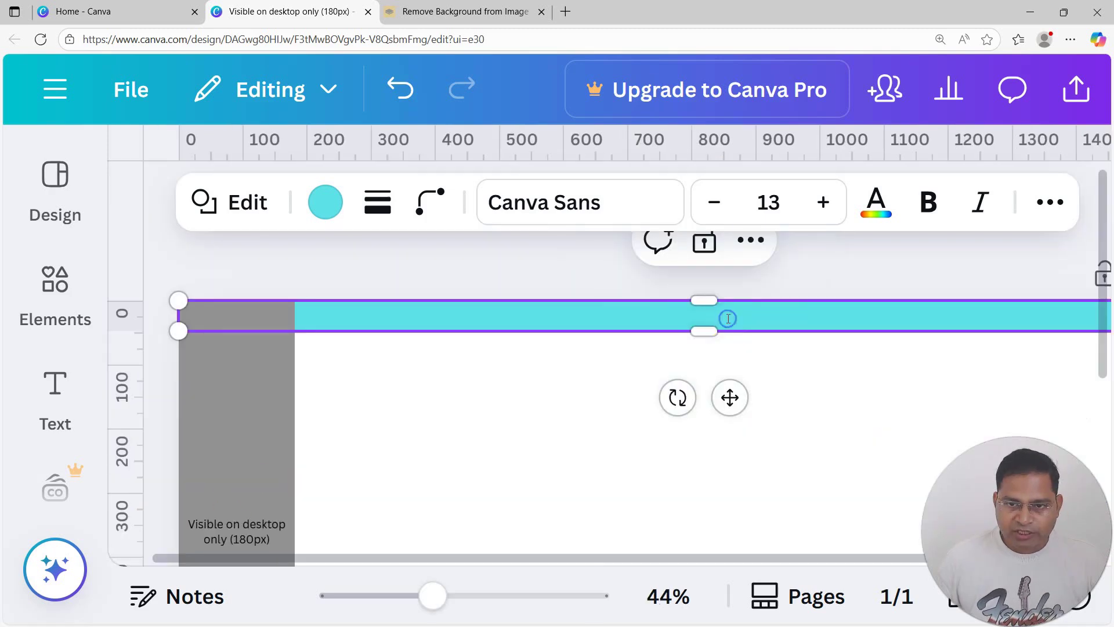
text(Visible on mo)
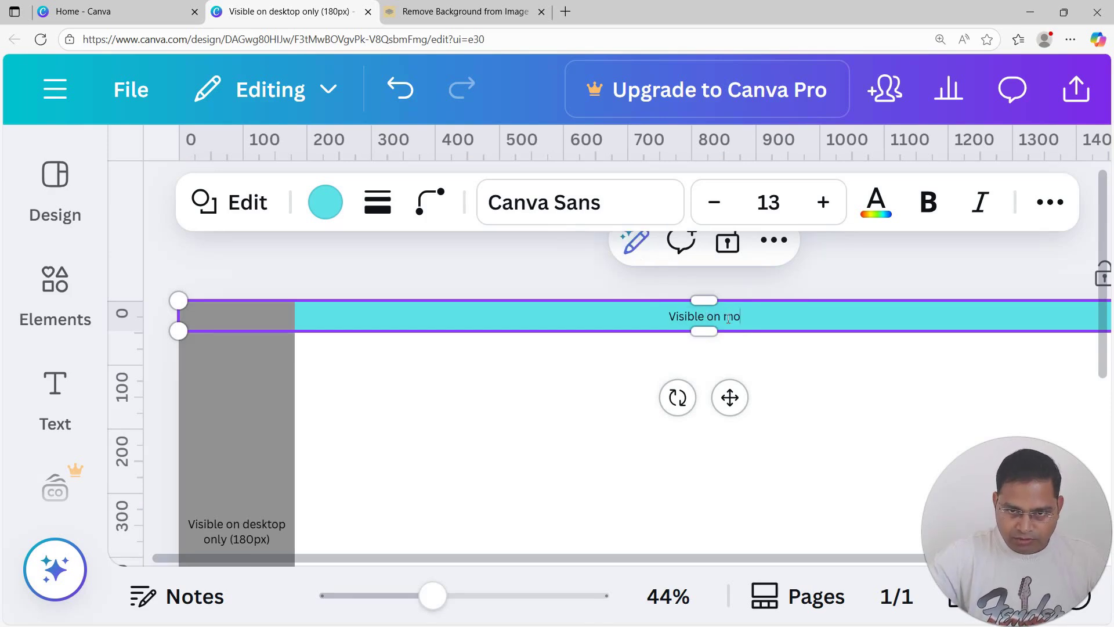
text(e (48px))
click(758, 386)
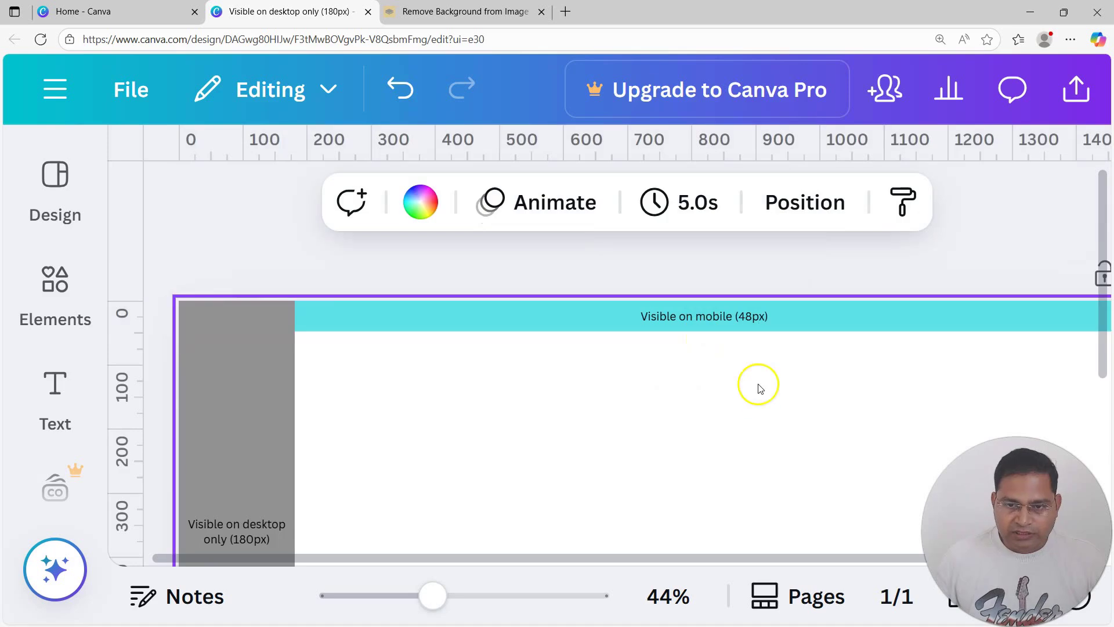
- Duplicate the labelled turquoise band and place the copy full-width along the canvas's bottom edge
key(ctrl+alt+0)
click(726, 309)
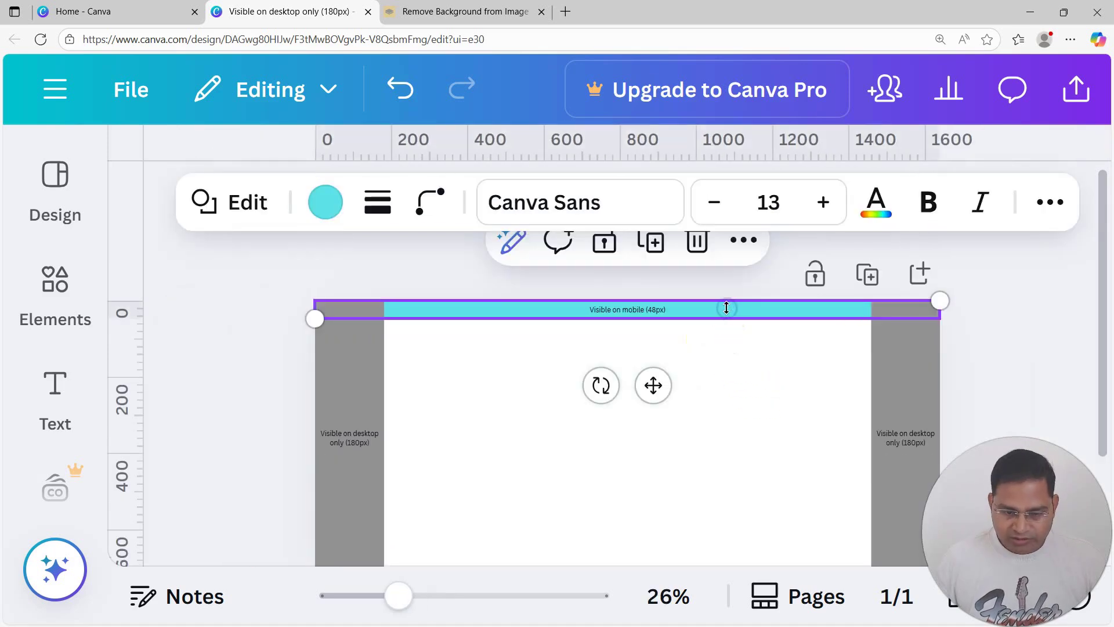
click(654, 242)
scroll(737, 327, down, 2)
scroll(751, 313, up, 1)
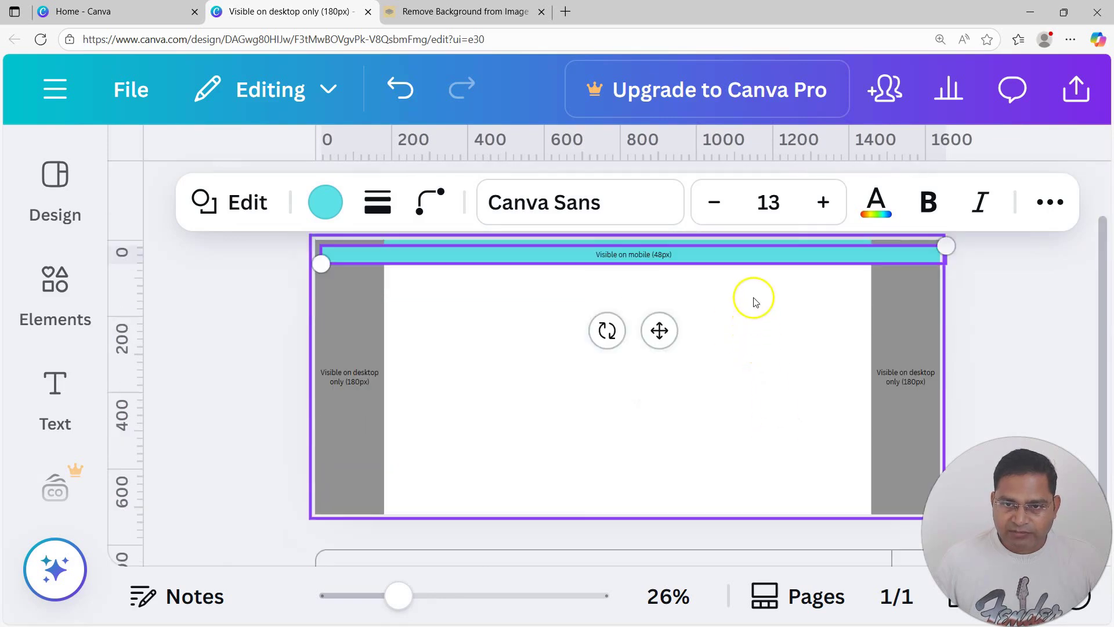
drag(779, 270, 779, 521)
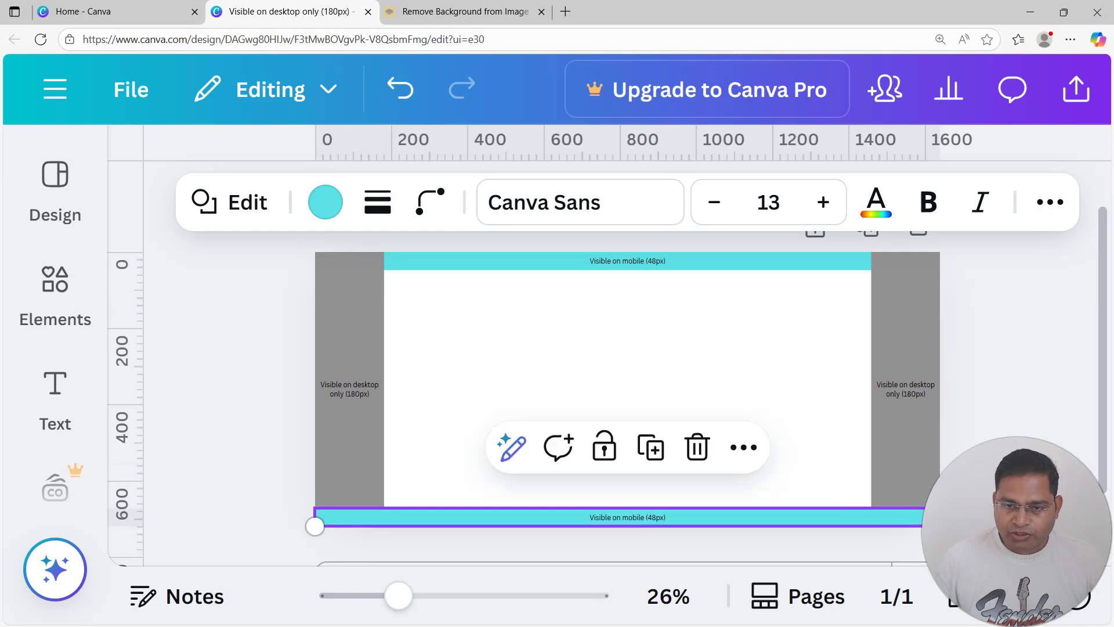
key(Escape)
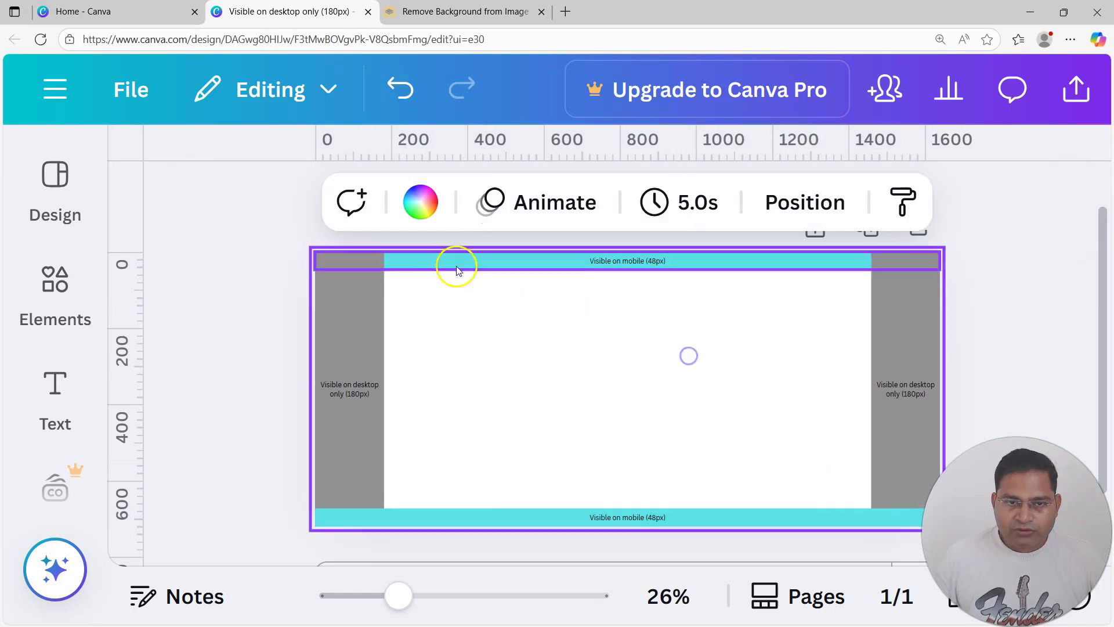
- Send the turquoise band along the canvas's bottom edge to the back, behind both grey side strips
click(500, 518)
right_click(500, 518)
mouse_move(622, 423)
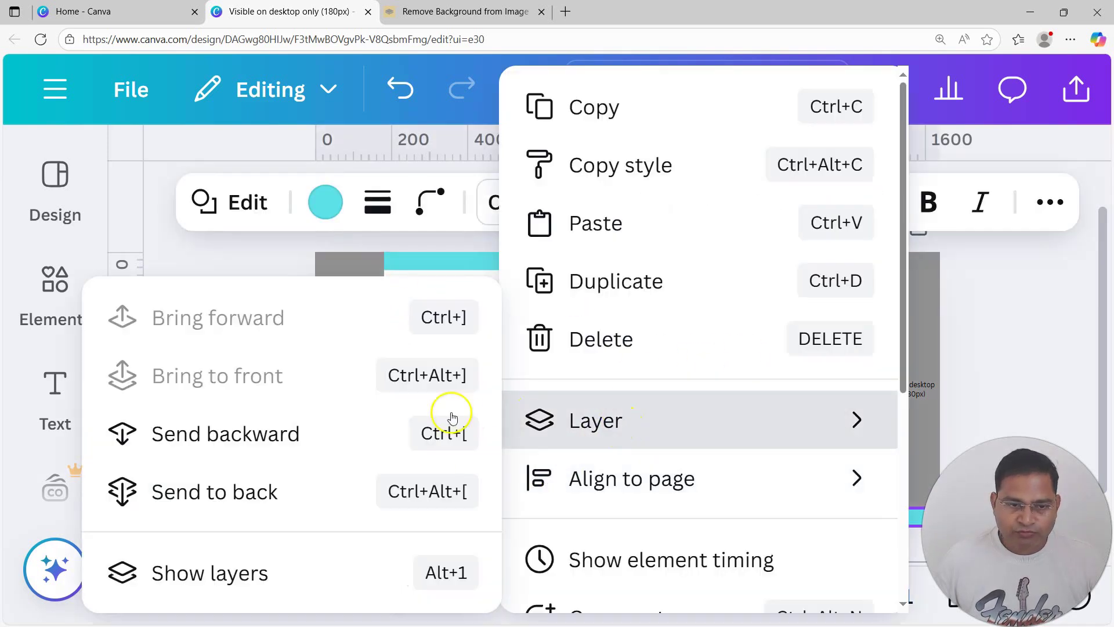
click(331, 492)
key(Escape)
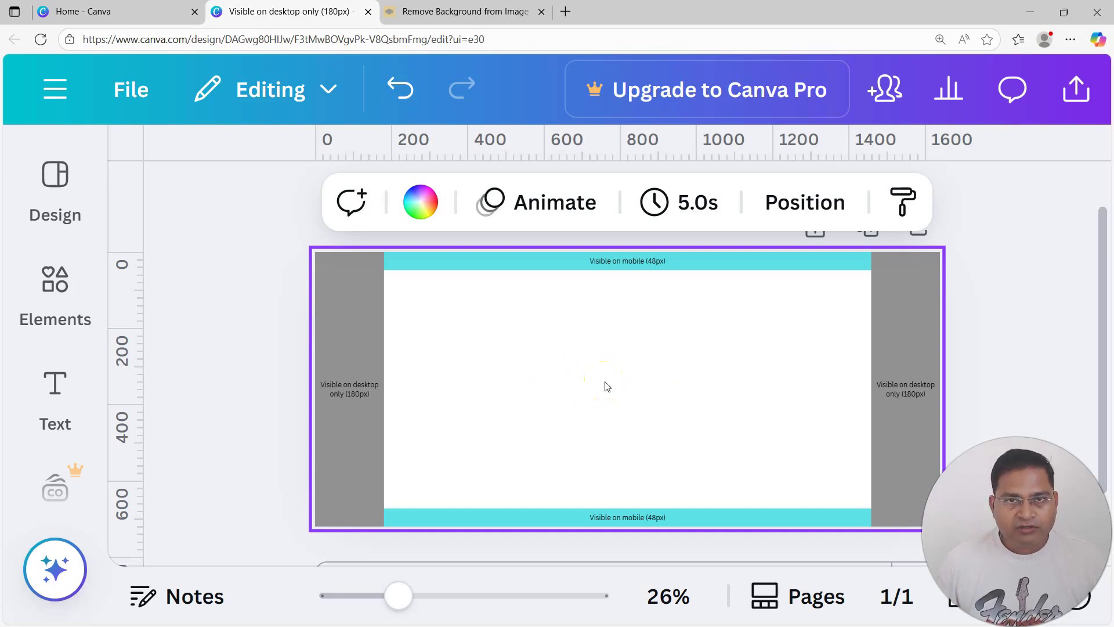
- Duplicate the finished safe-zone page as a second page
scroll(607, 385, down, 2)
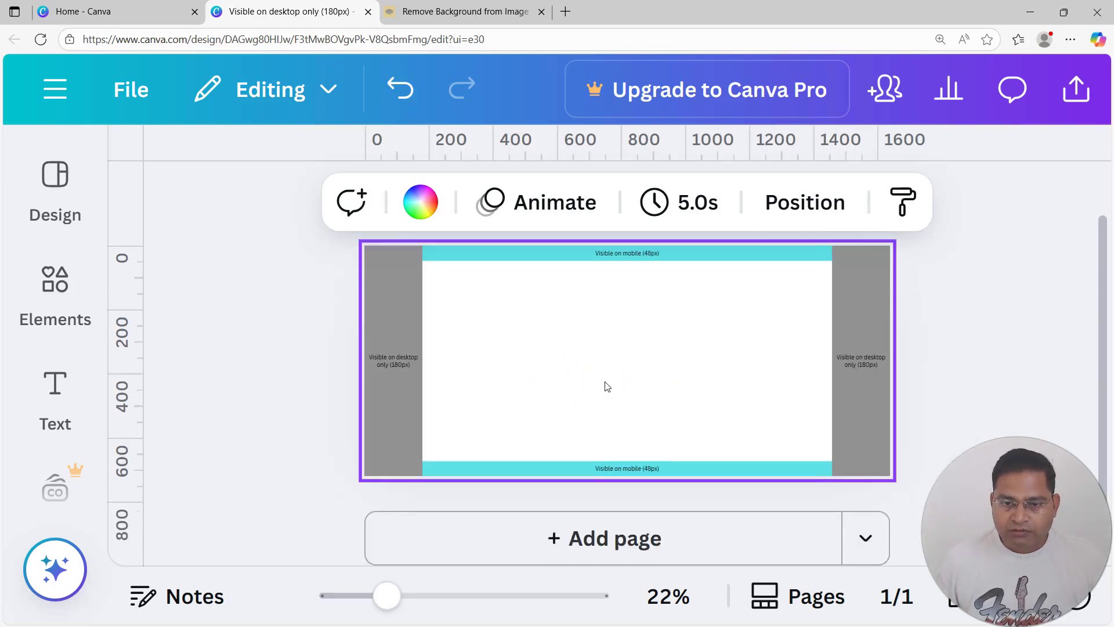
click(818, 273)
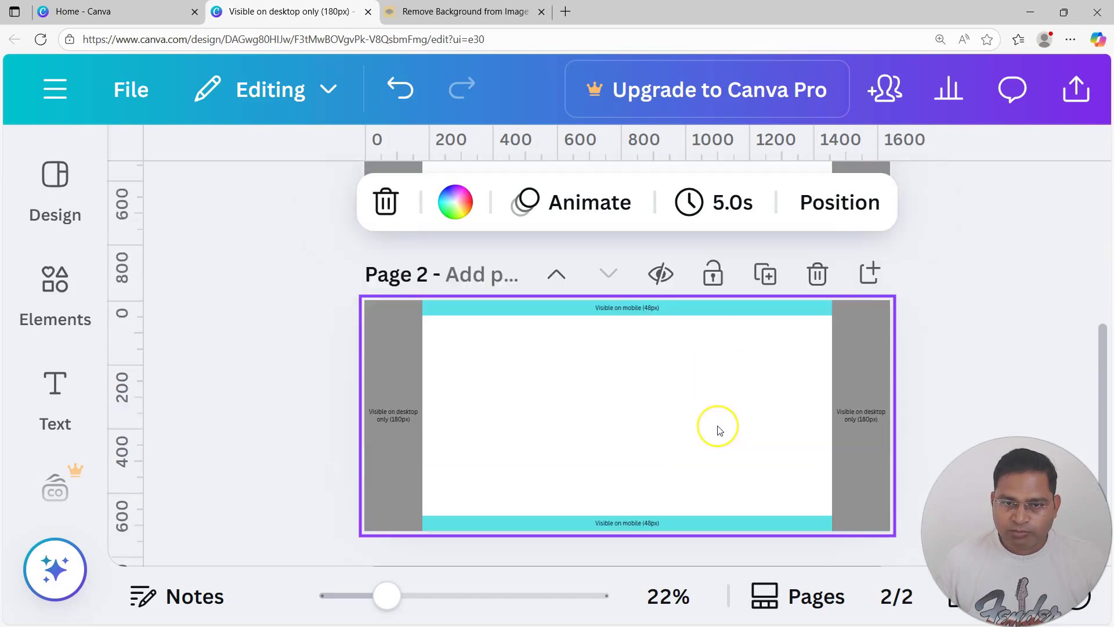
scroll(642, 514, up, 2)
scroll(464, 445, down, 1)
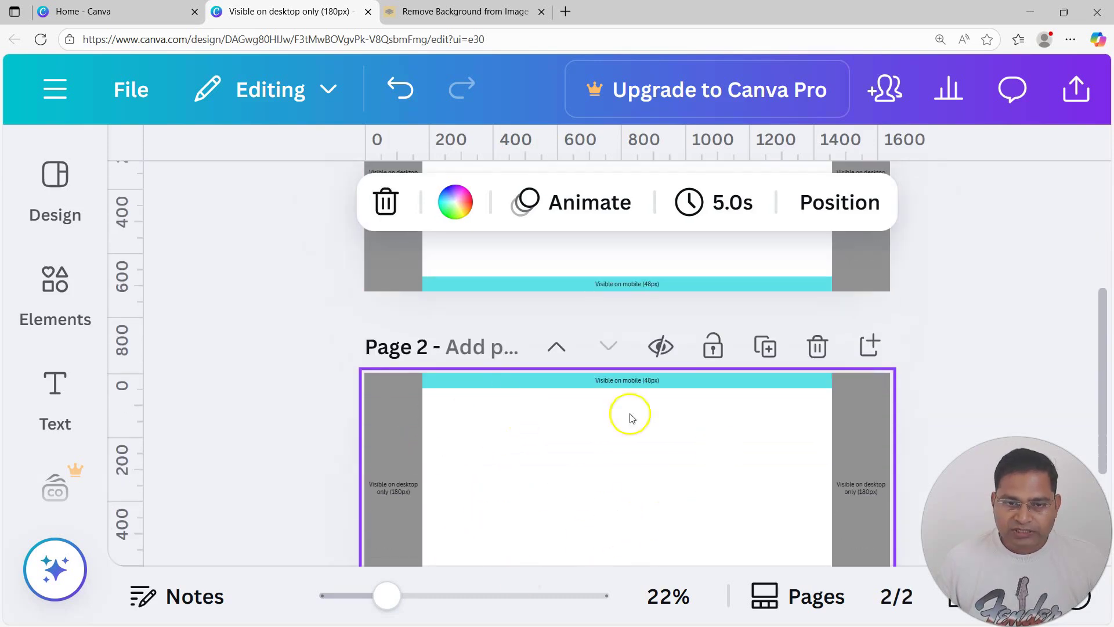
- Delete both grey side strips and both turquoise bands from page 2, leaving the page itself in place
click(1068, 257)
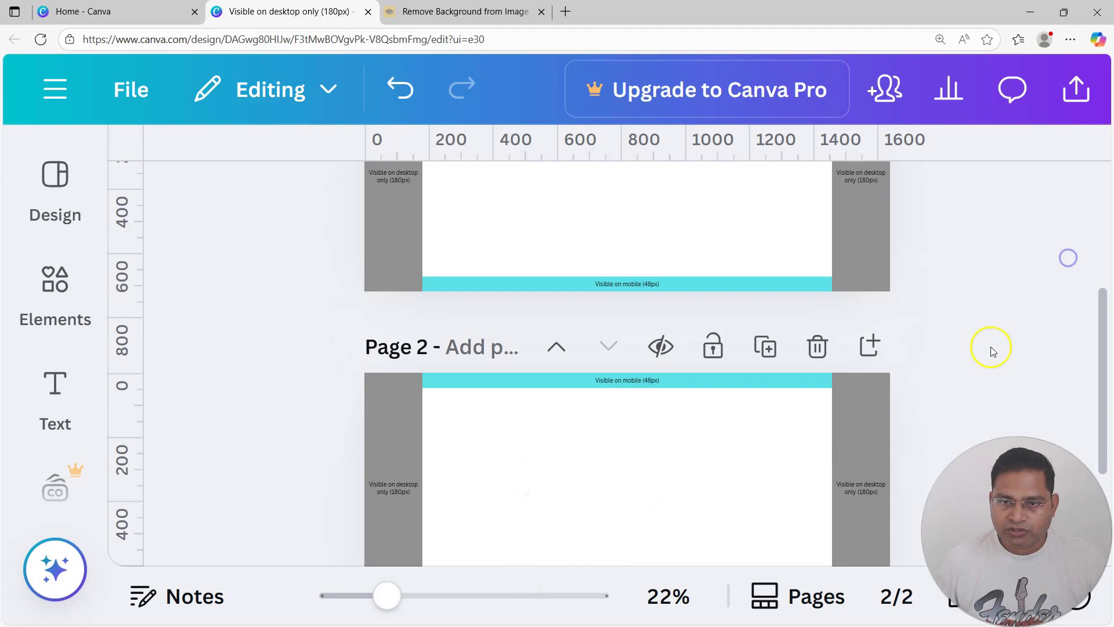
key(ctrl+0)
click(939, 377)
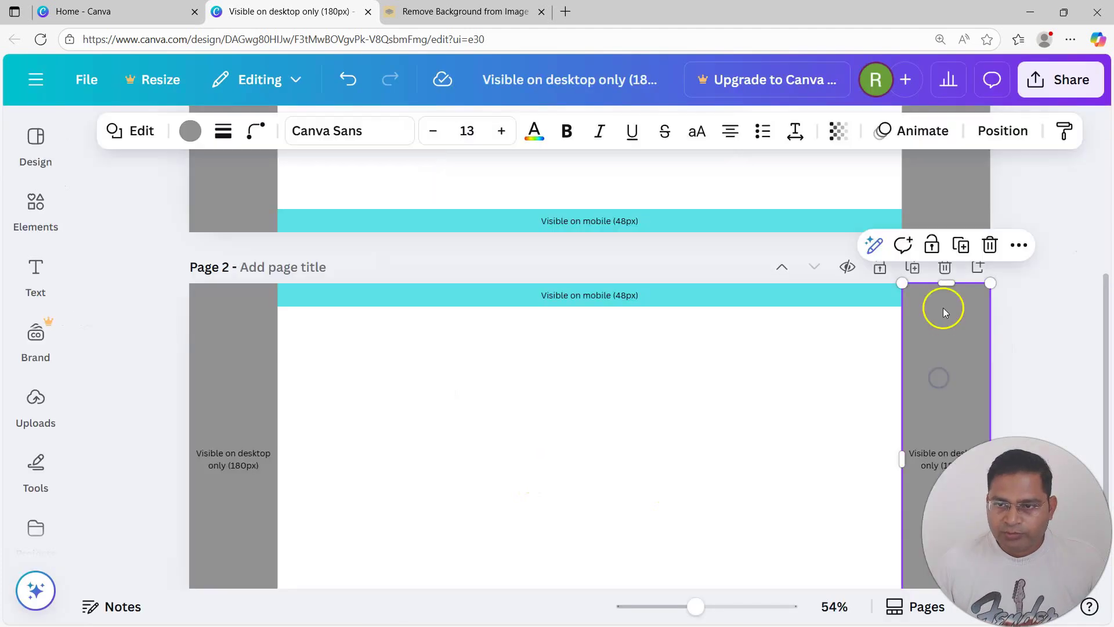
click(988, 244)
click(843, 297)
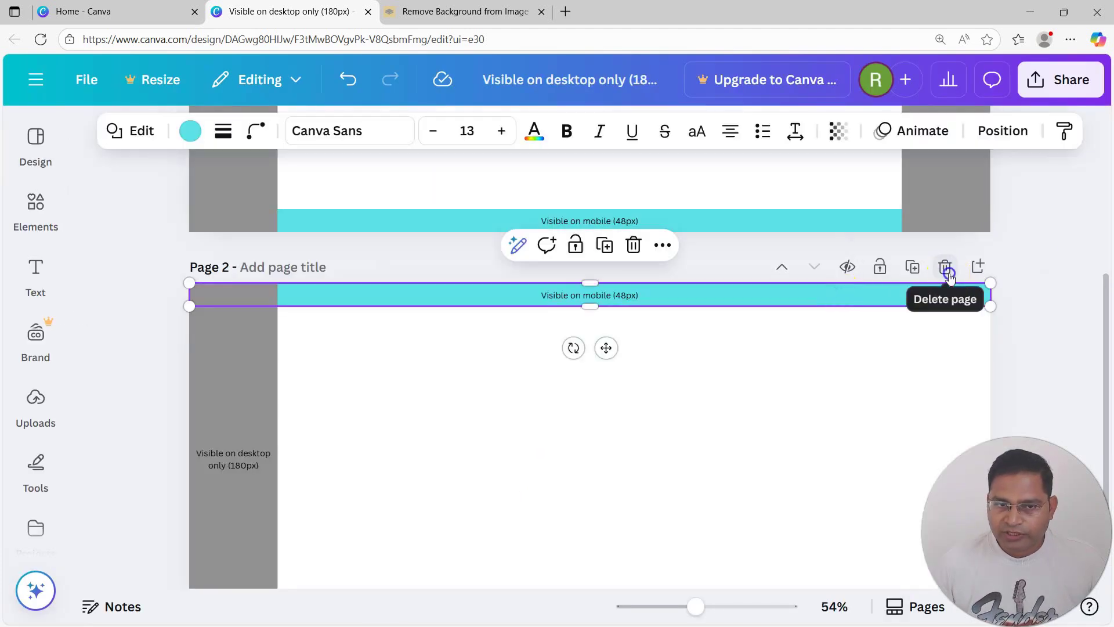
click(945, 267)
key(ctrl+z)
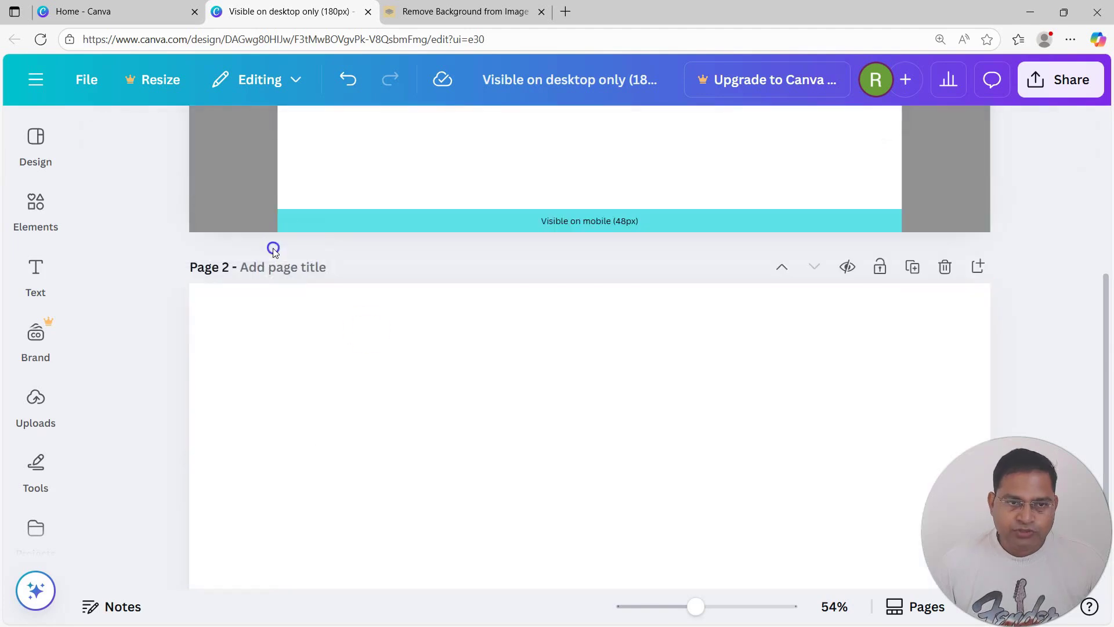
scroll(455, 496, down, 2)
click(448, 507)
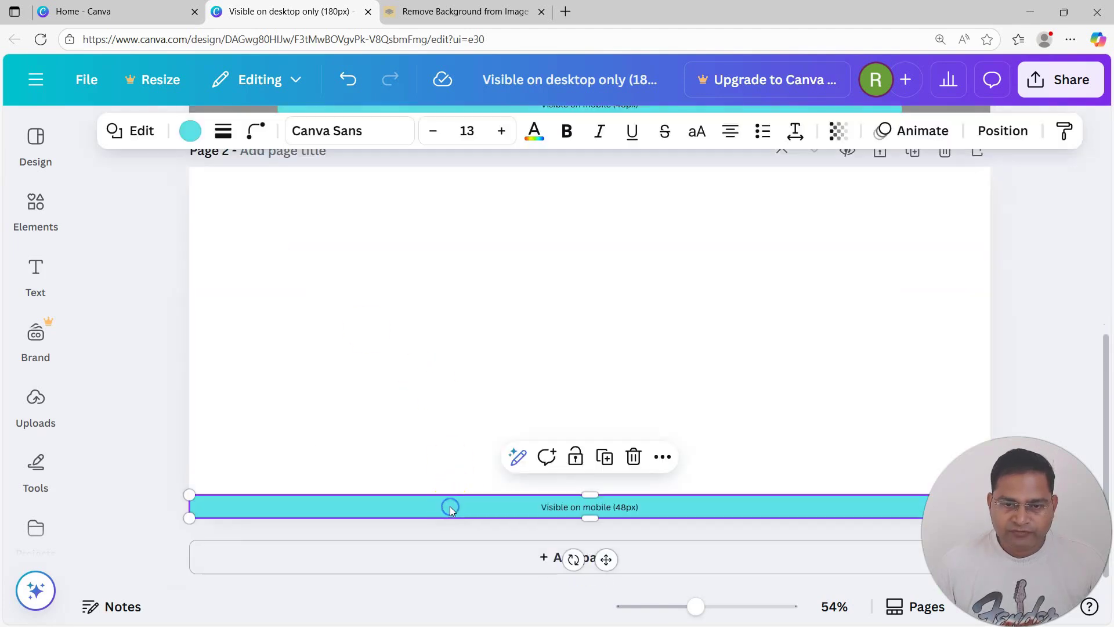
click(634, 456)
scroll(249, 398, up, 2)
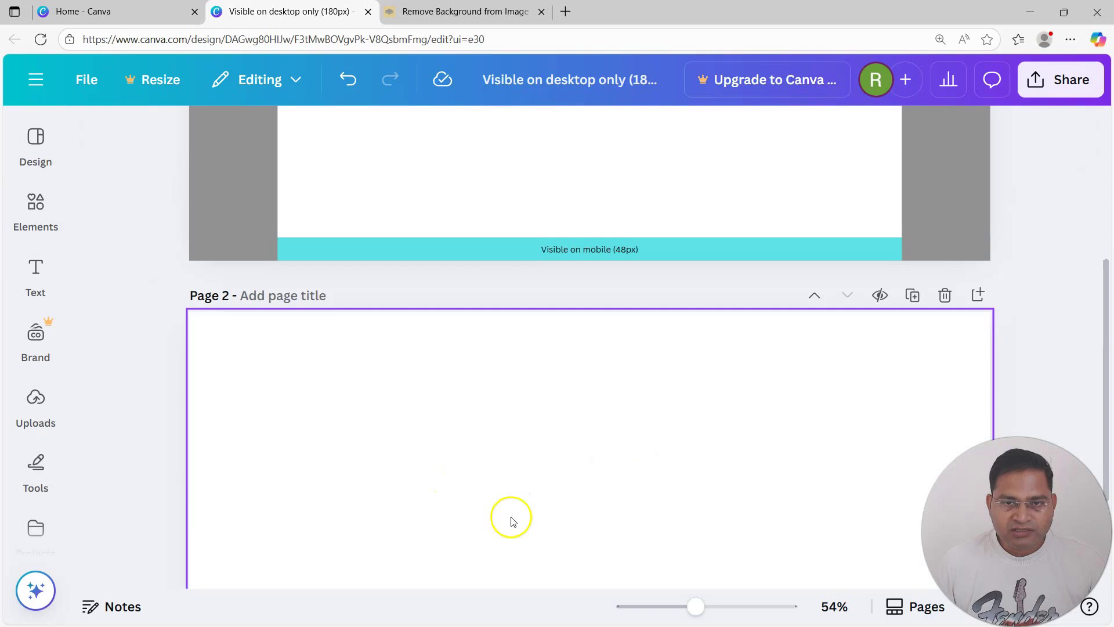
scroll(348, 346, up, 4)
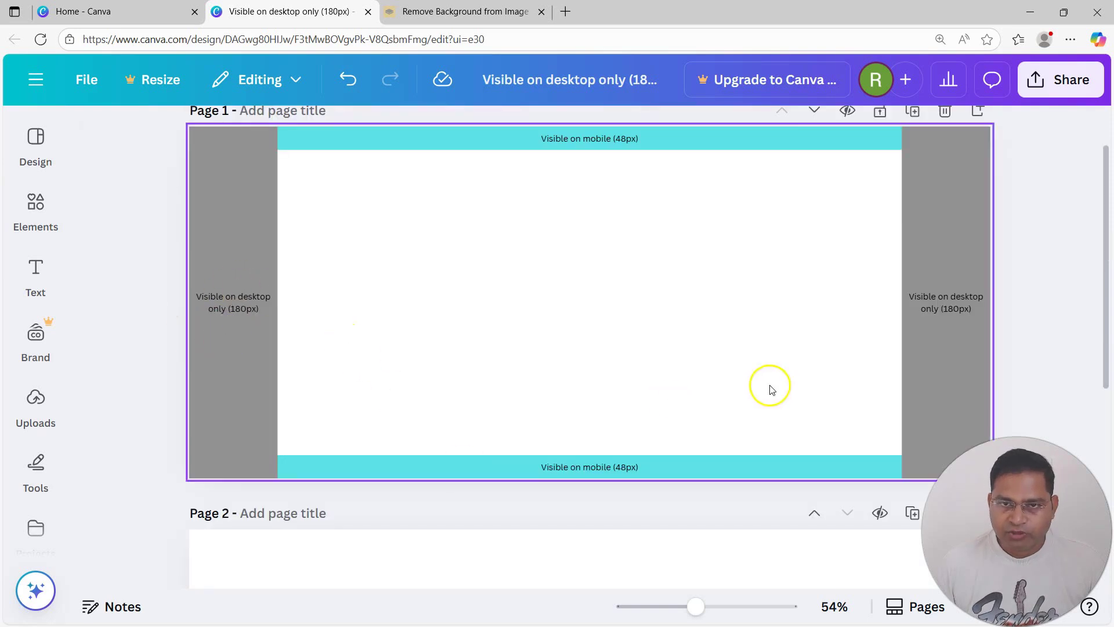
- Show the rulers and guides for the design
scroll(543, 439, down, 5)
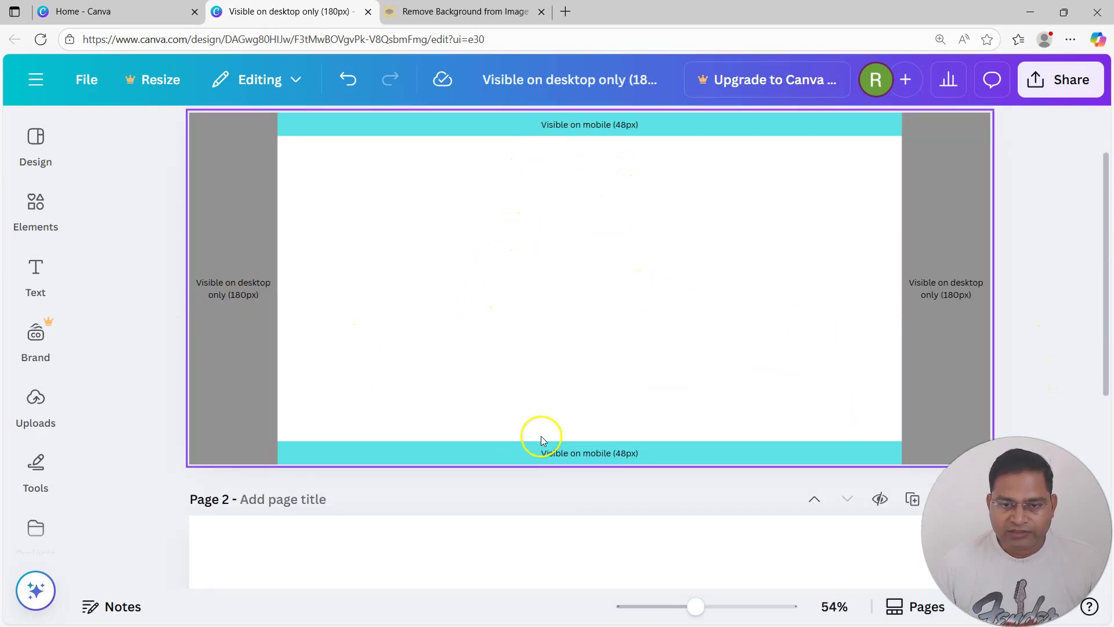
scroll(561, 510, up, 2)
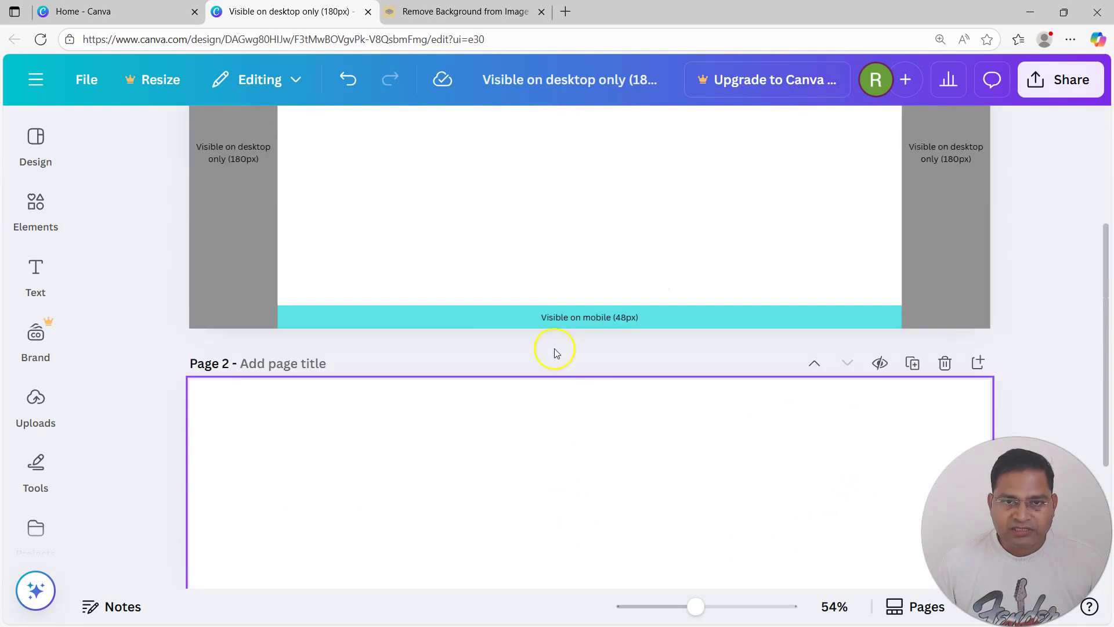
scroll(511, 290, up, 4)
scroll(507, 393, down, 1)
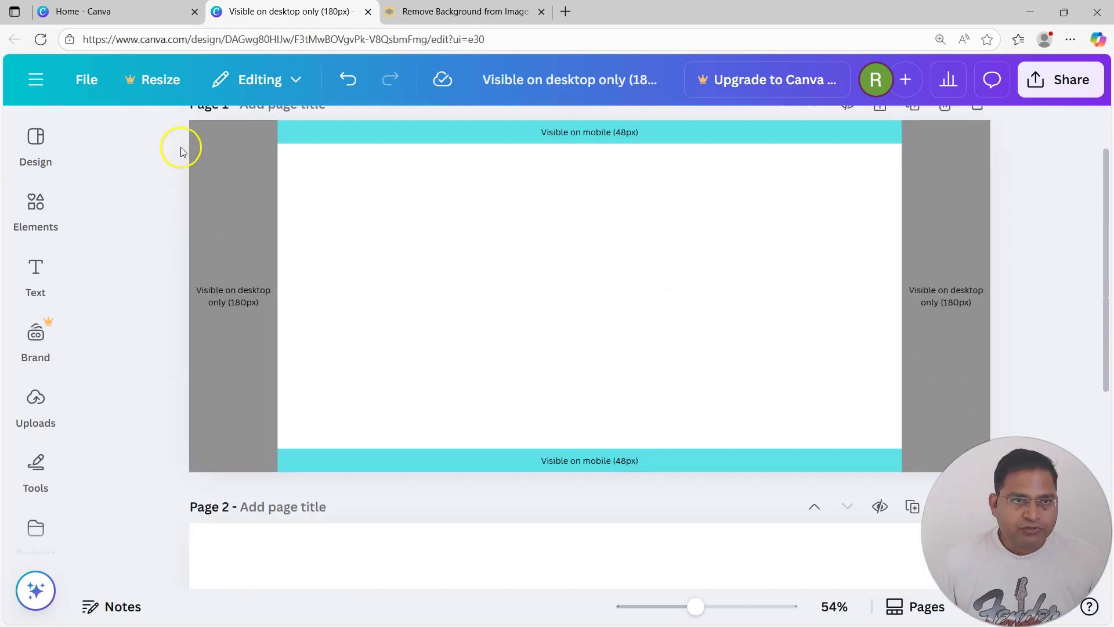
click(75, 85)
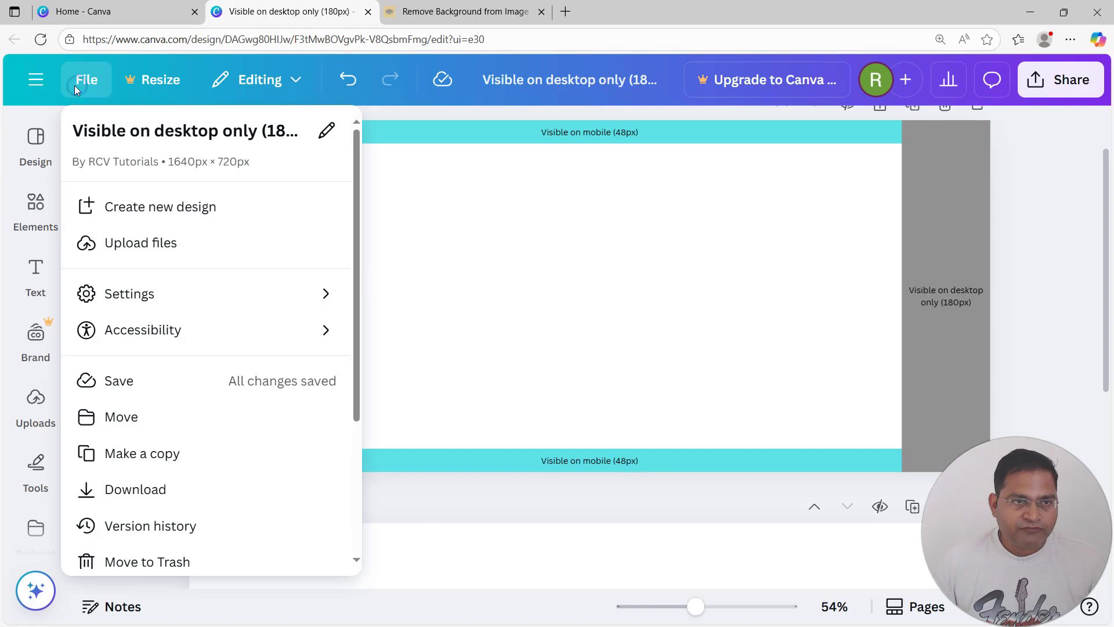
click(158, 302)
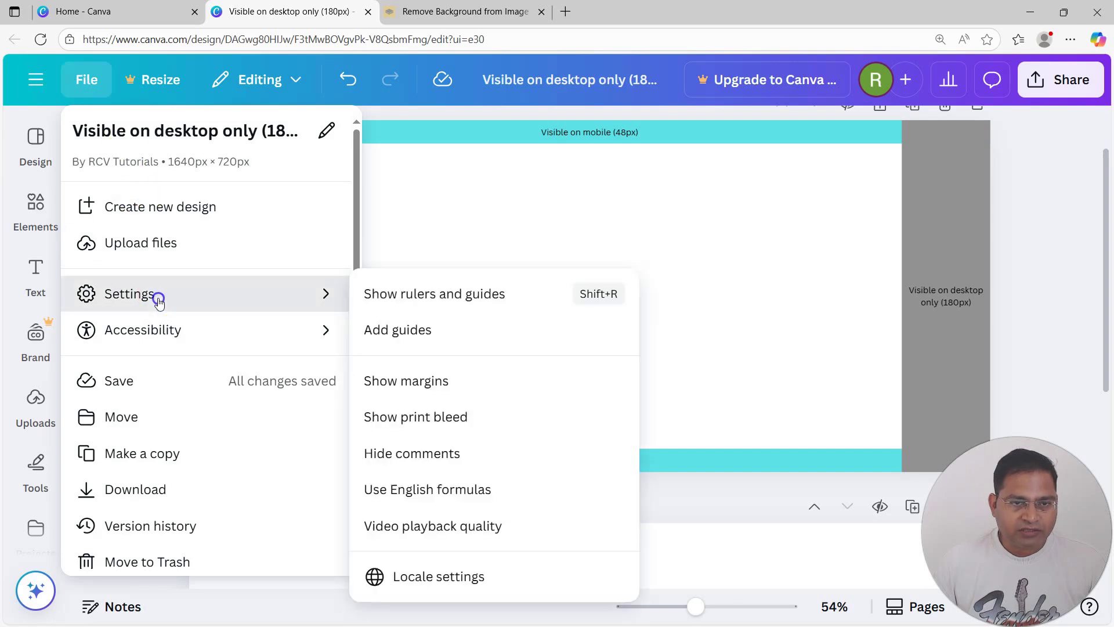
click(376, 298)
- Add a vertical guide to page 2 at about 181 px, in line with the left grey strip's inner edge on page 1
scroll(369, 452, down, 4)
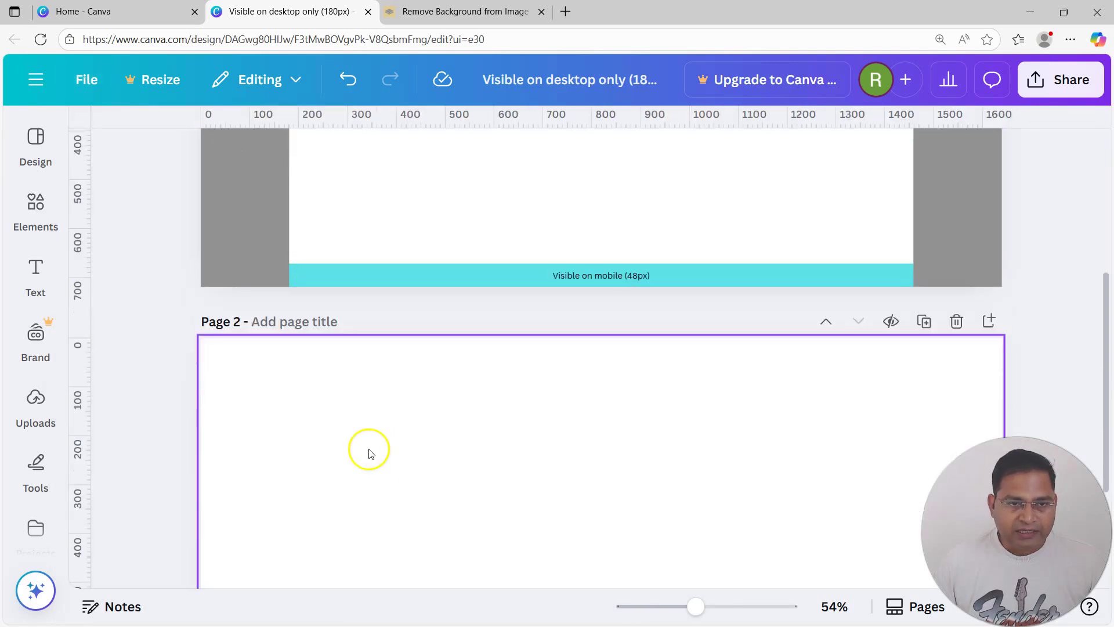
scroll(254, 281, up, 1)
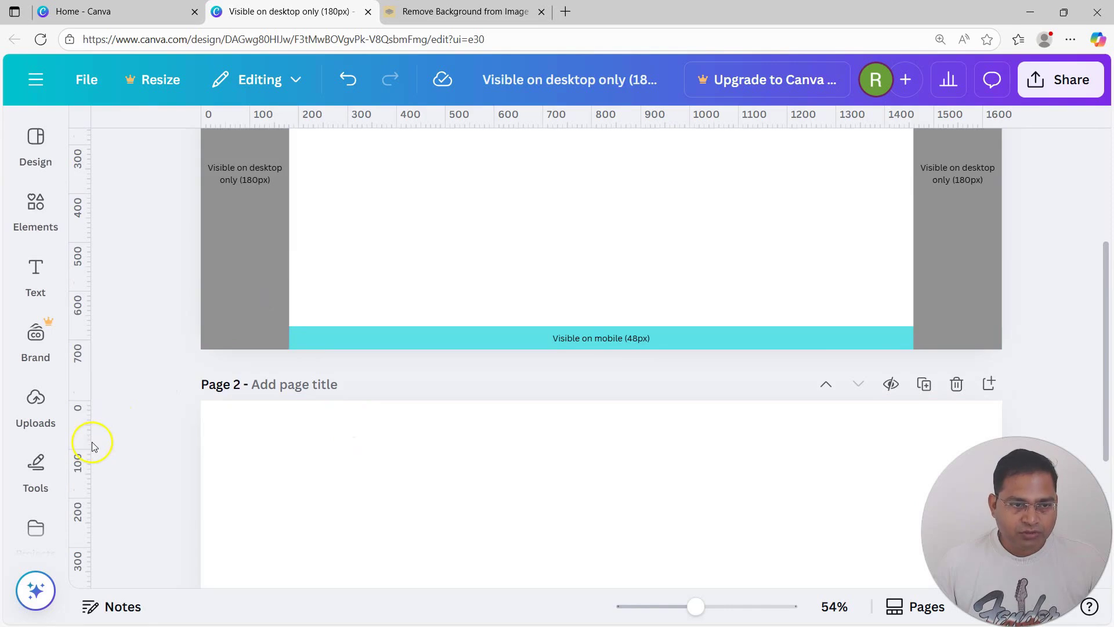
click(88, 405)
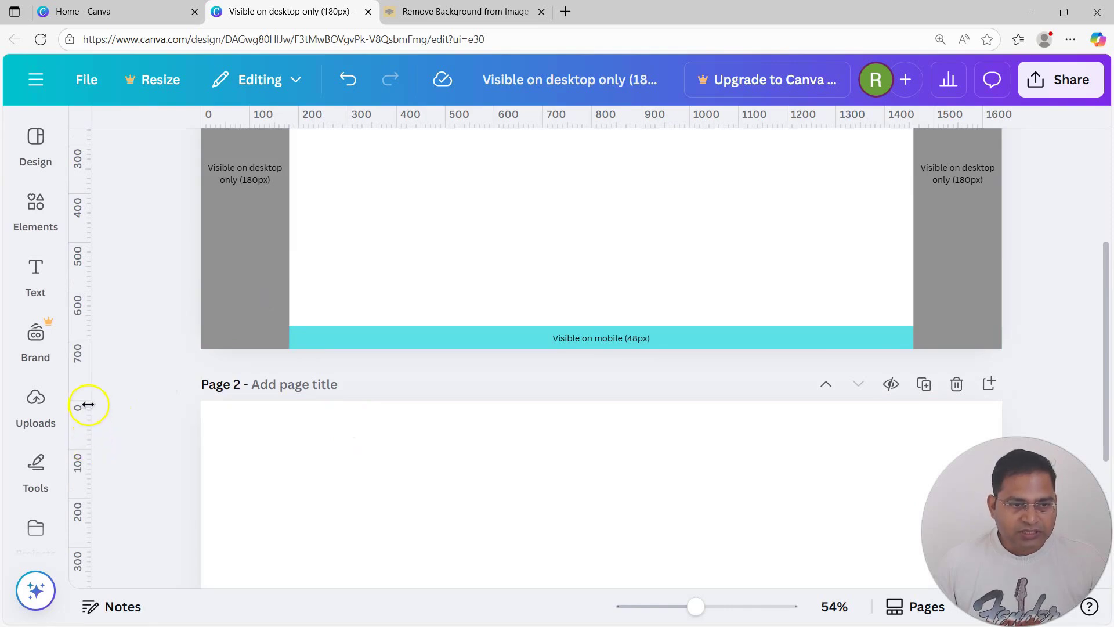
drag(90, 382, 286, 393)
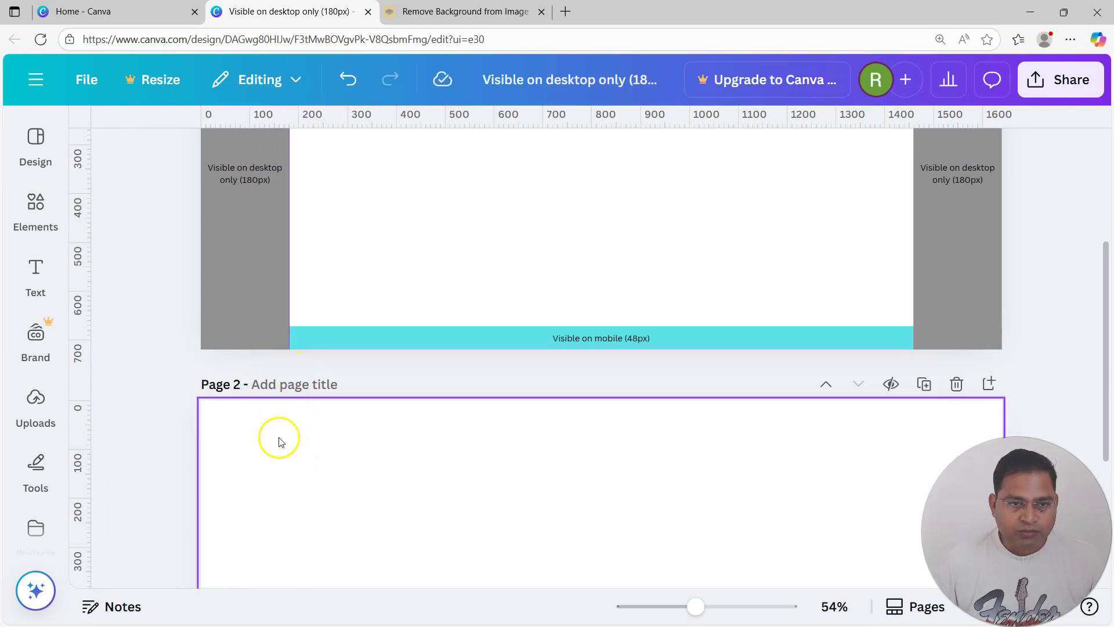
click(303, 463)
scroll(355, 482, down, 1)
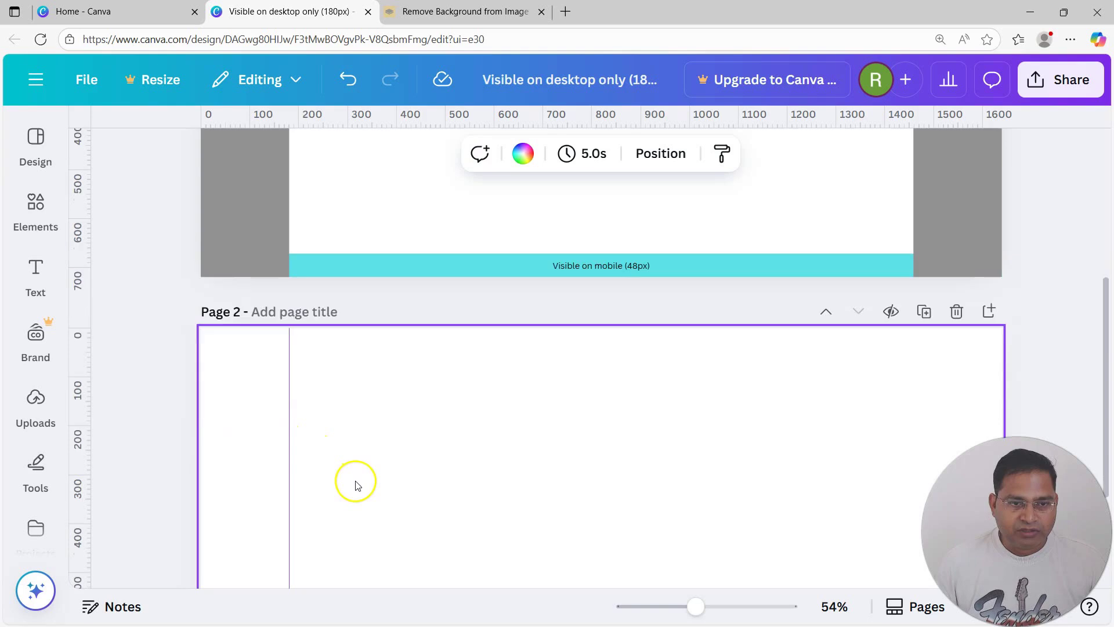
scroll(299, 395, down, 2)
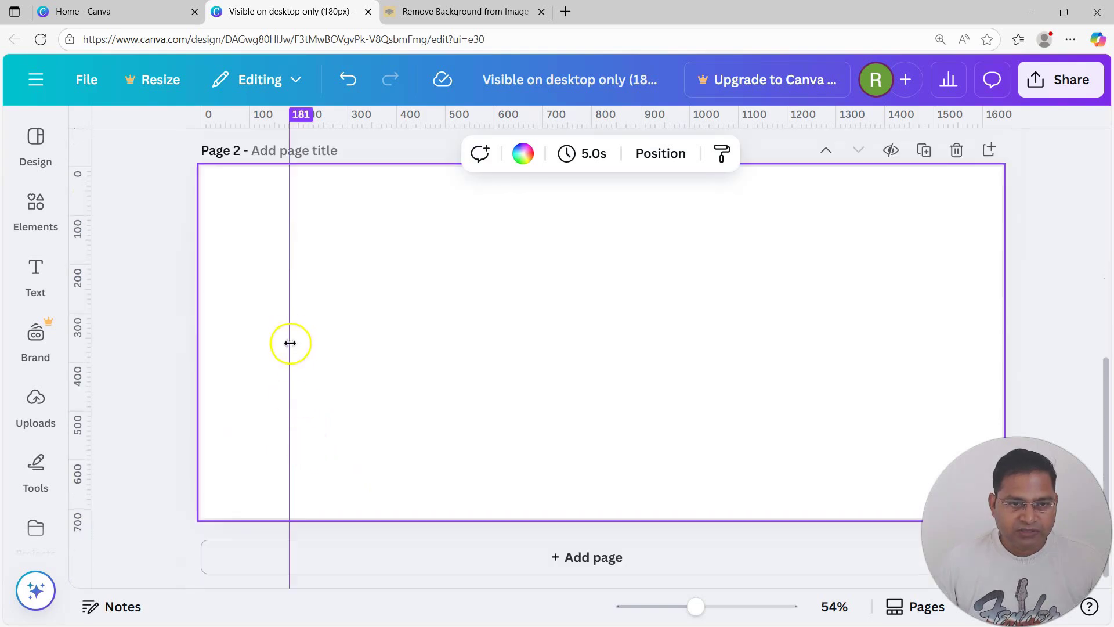
- Add a vertical guide at about 1459 px, in line with the right grey strip's inner edge on page 1
scroll(311, 495, up, 6)
click(333, 456)
click(1048, 232)
click(35, 340)
click(436, 334)
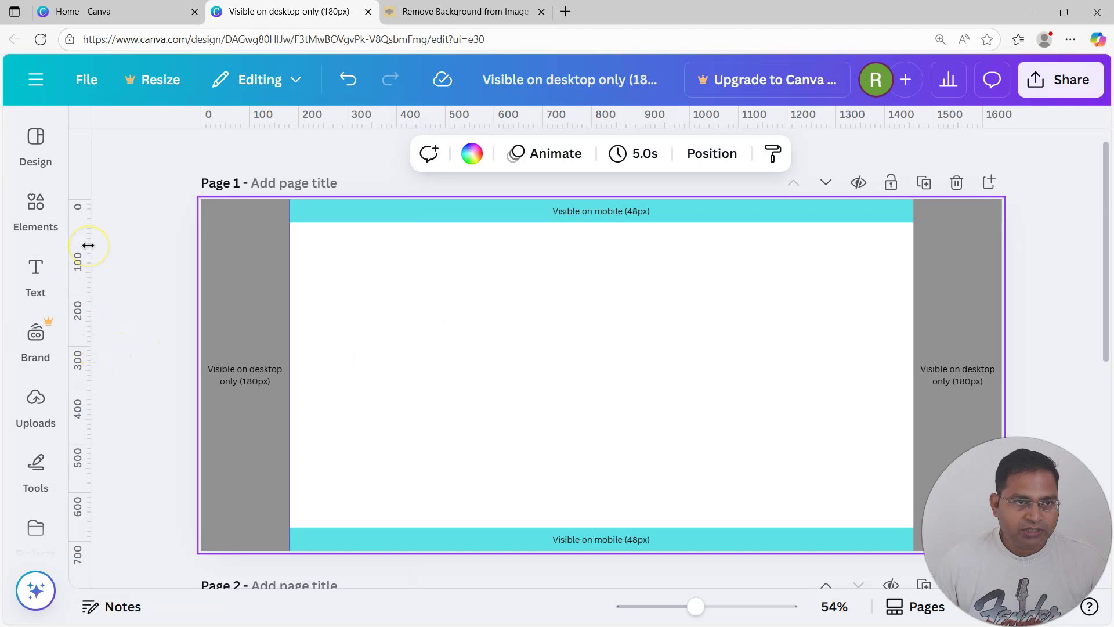
drag(94, 247, 909, 291)
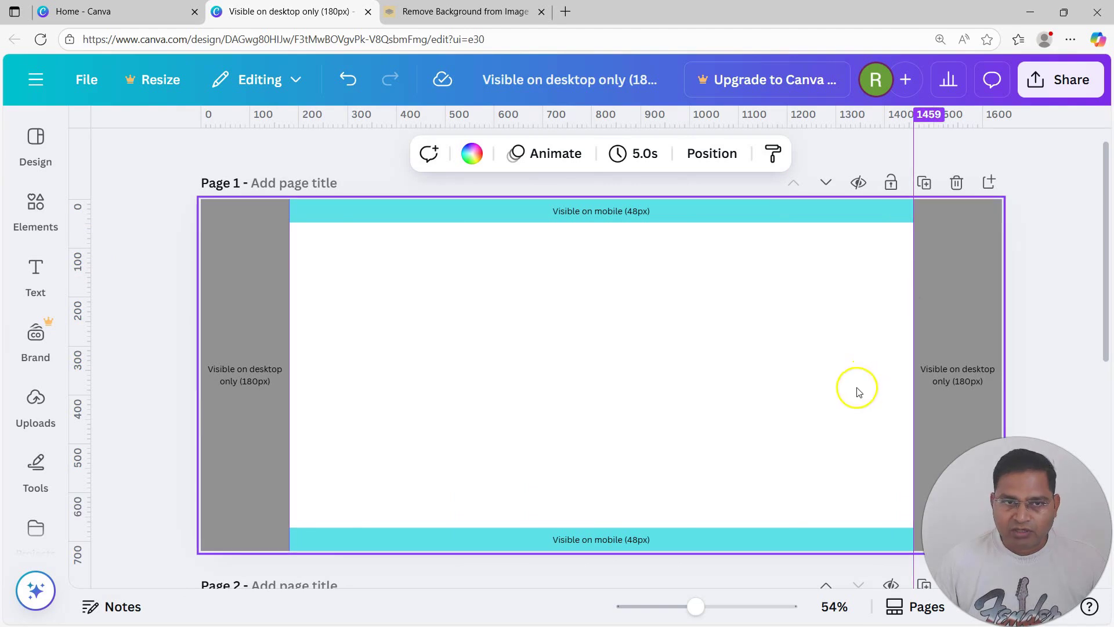
scroll(726, 406, down, 6)
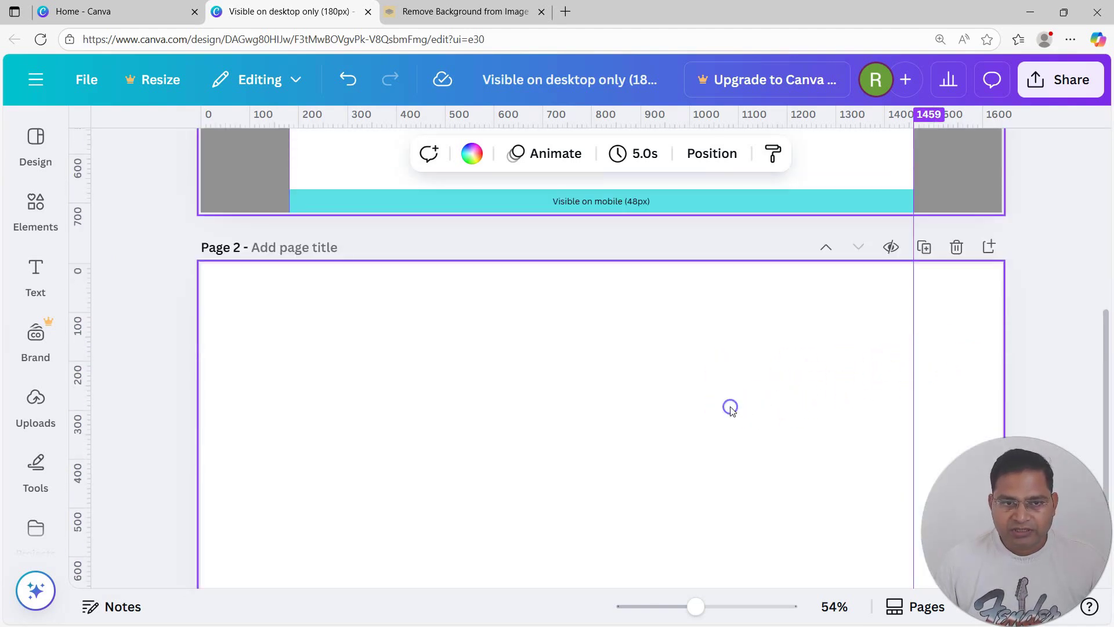
click(729, 406)
scroll(795, 392, down, 2)
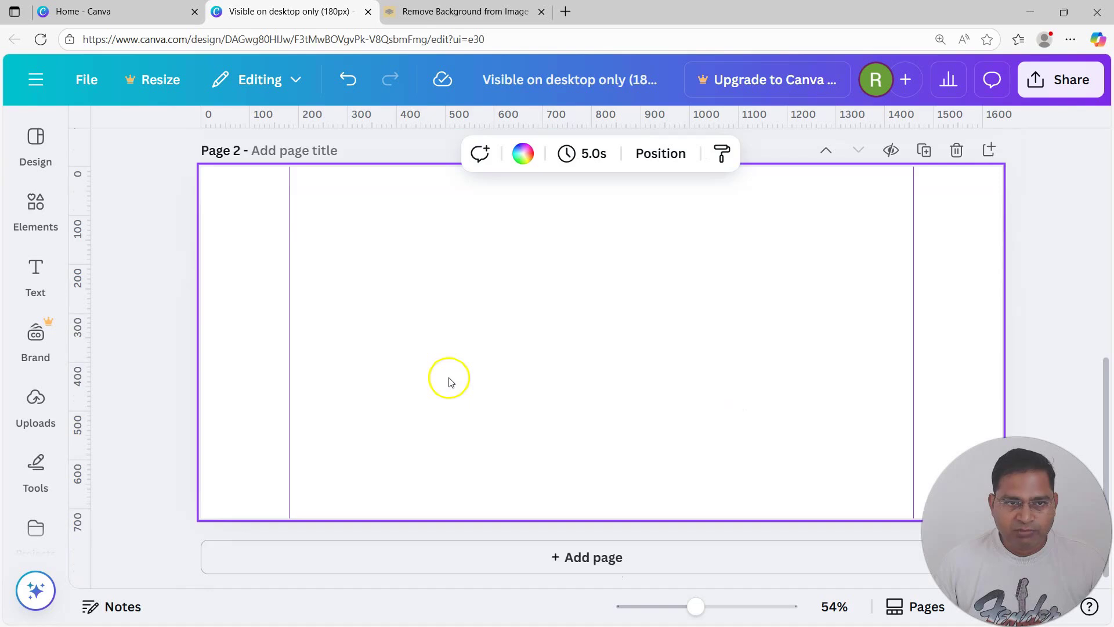
- Add a horizontal guide near the page's upper edge, in line with the inner edge of page 1's top turquoise band
scroll(447, 377, up, 7)
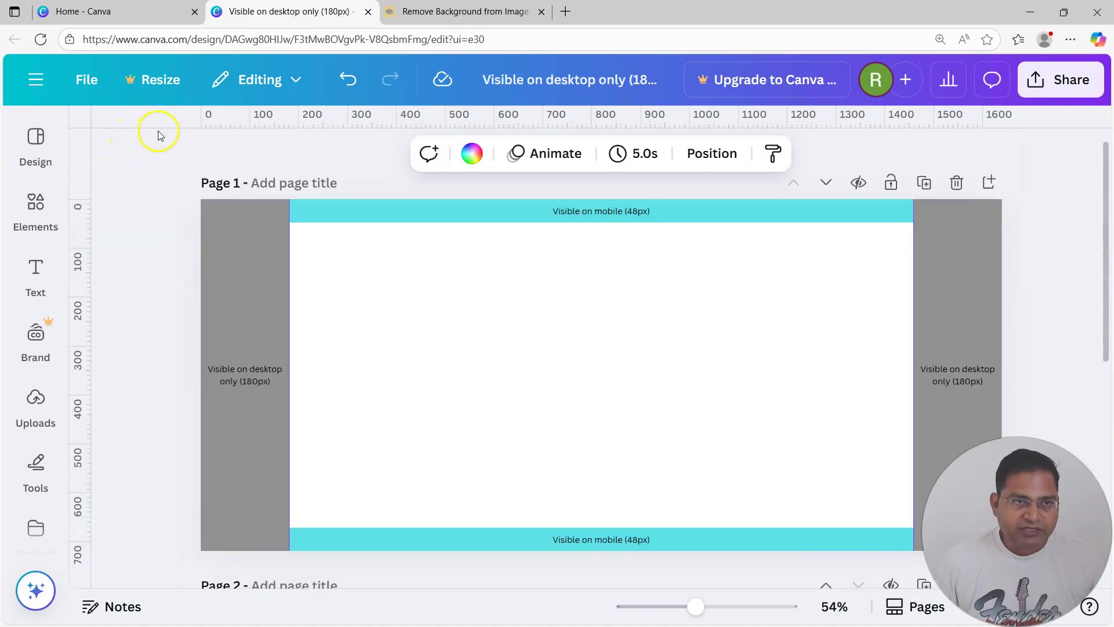
drag(230, 125, 260, 476)
scroll(241, 307, down, 3)
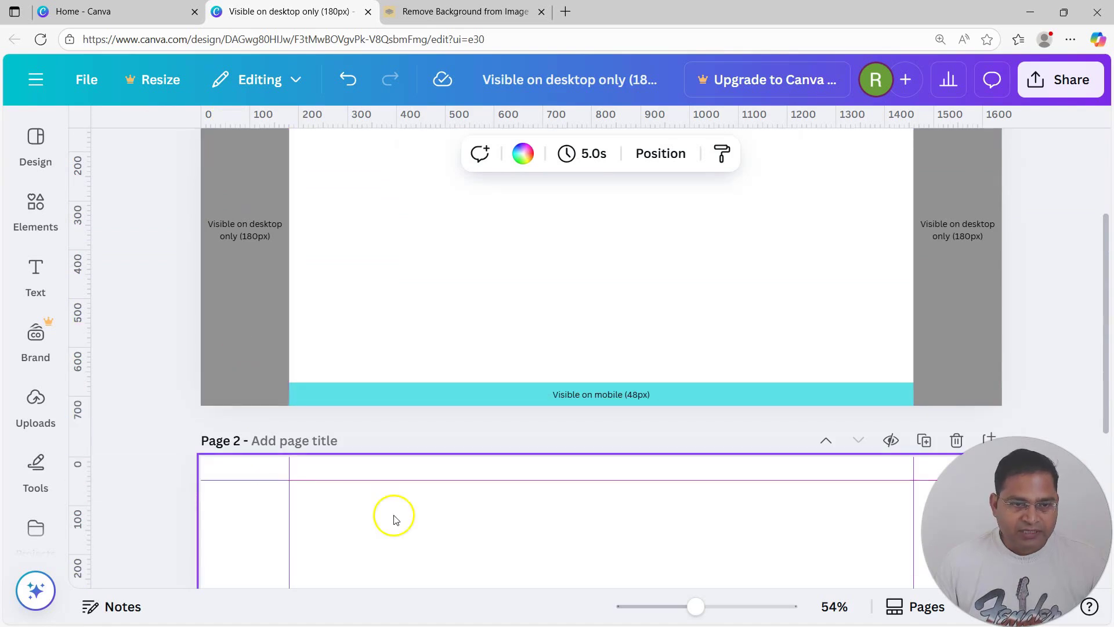
- Add a horizontal guide near page 2's lower edge and fine-tune it to match the inner edge of the lower turquoise band
scroll(391, 515, down, 3)
drag(278, 125, 349, 503)
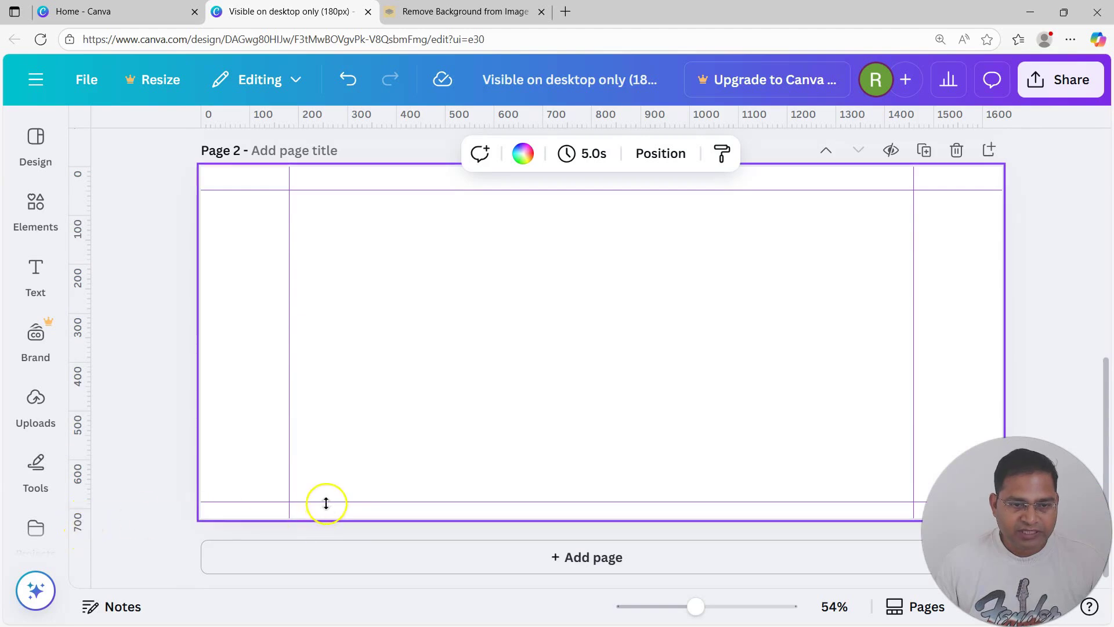
drag(326, 499, 327, 493)
ctrl+scroll(110, 533, up, 1)
scroll(76, 516, down, 1)
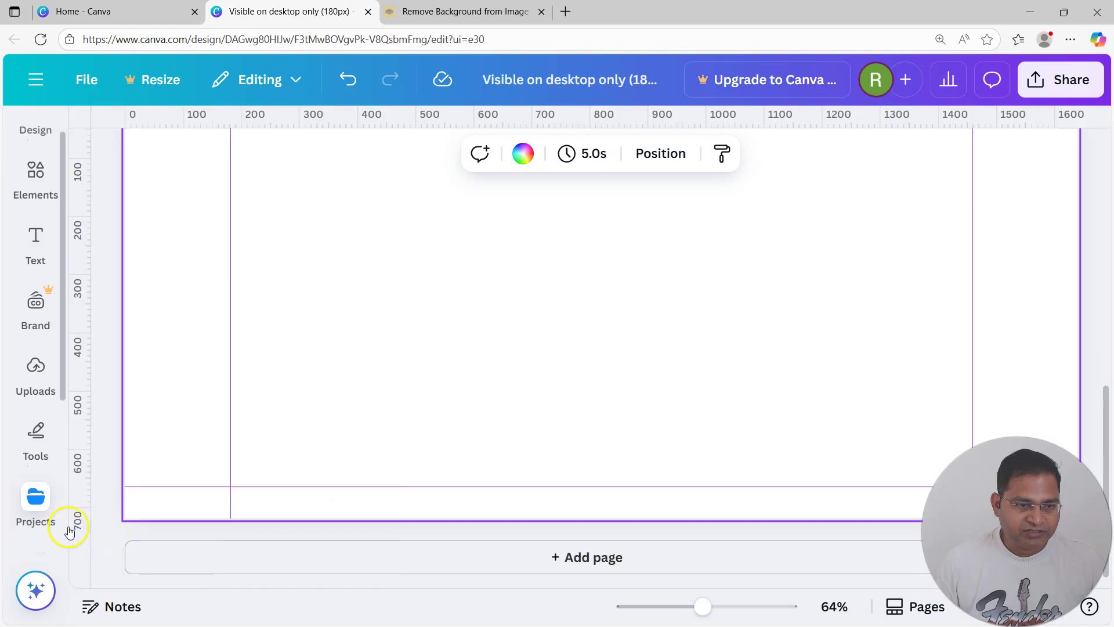
ctrl+scroll(192, 522, up, 10)
drag(224, 424, 224, 432)
ctrl+scroll(261, 465, down, 10)
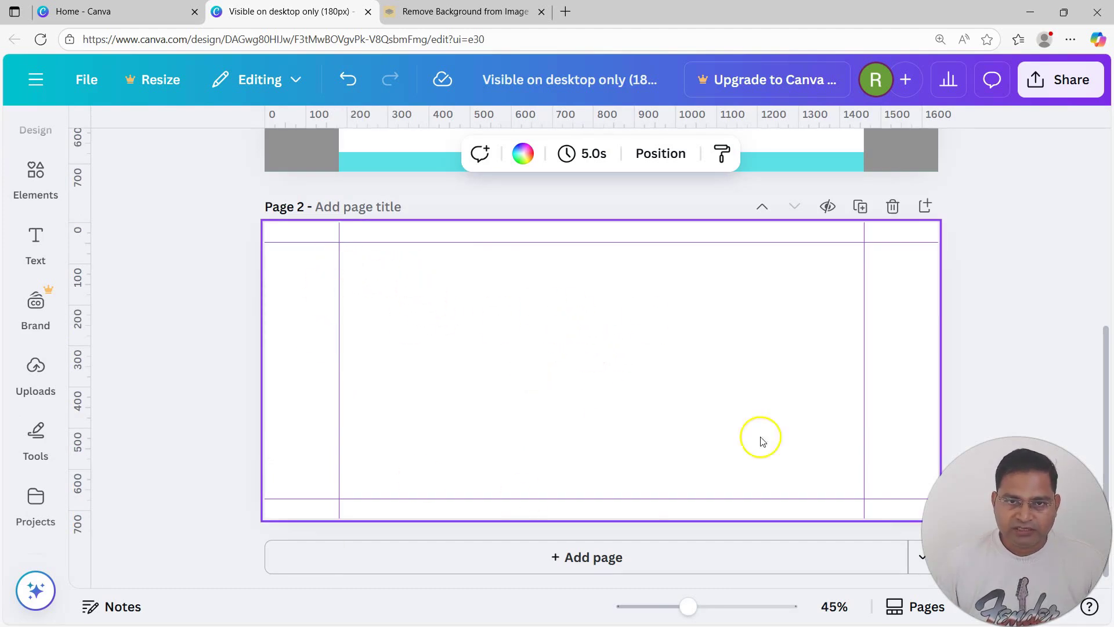
click(36, 177)
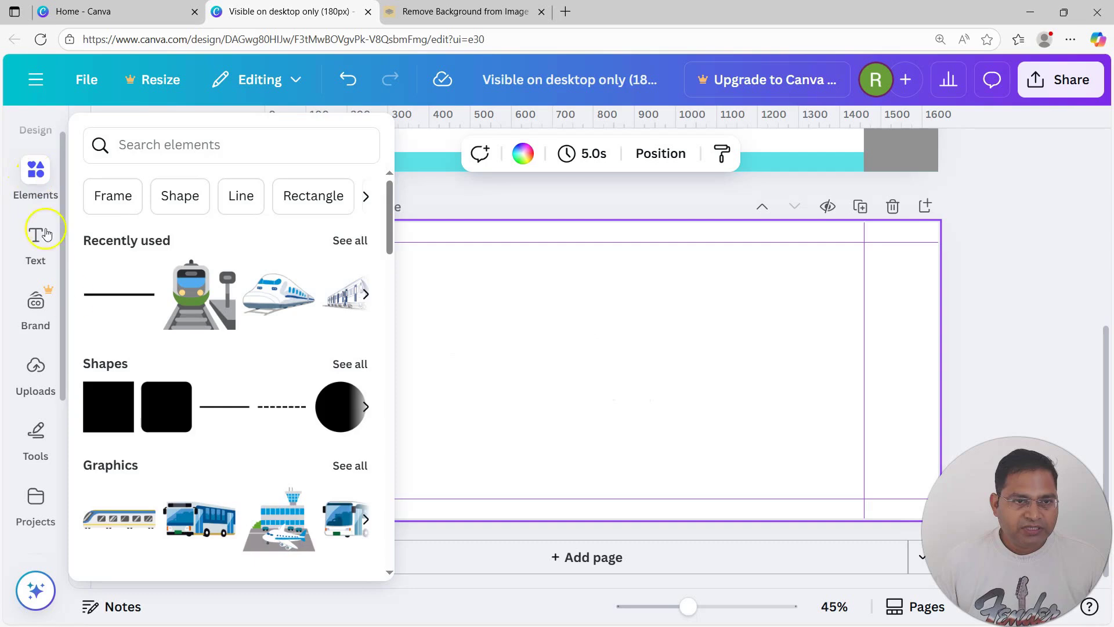
click(36, 168)
scroll(32, 145, up, 1)
click(36, 202)
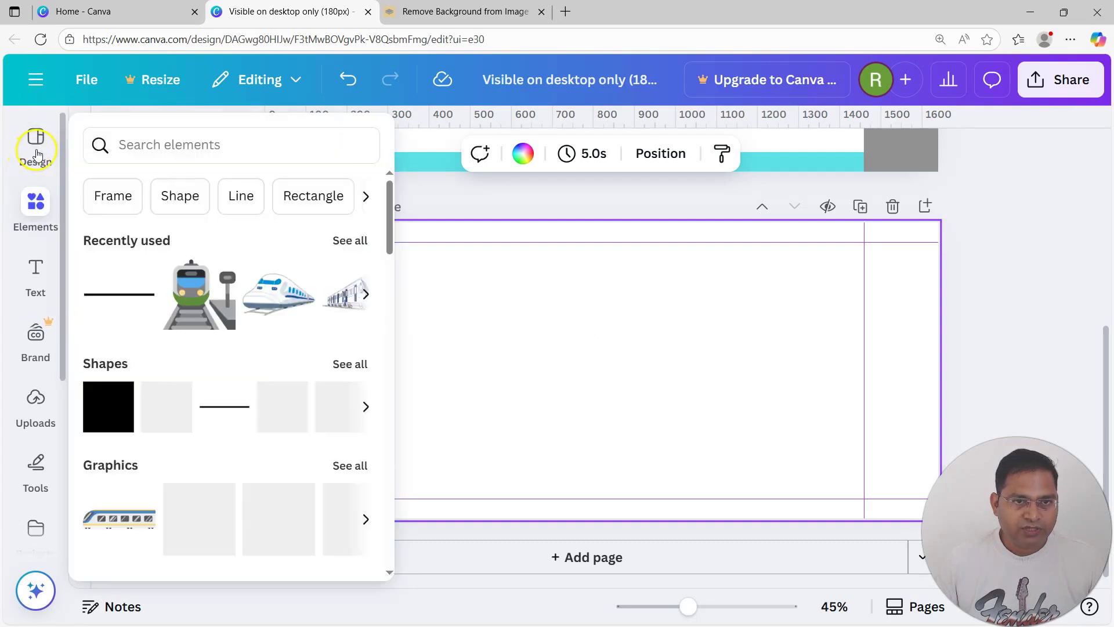
click(36, 152)
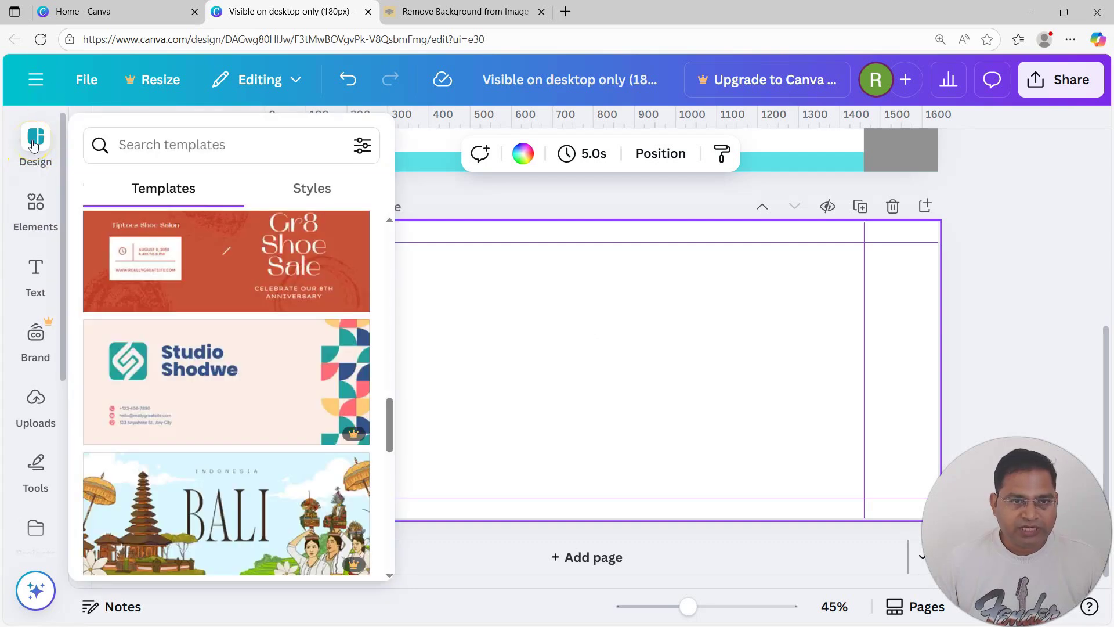
click(34, 145)
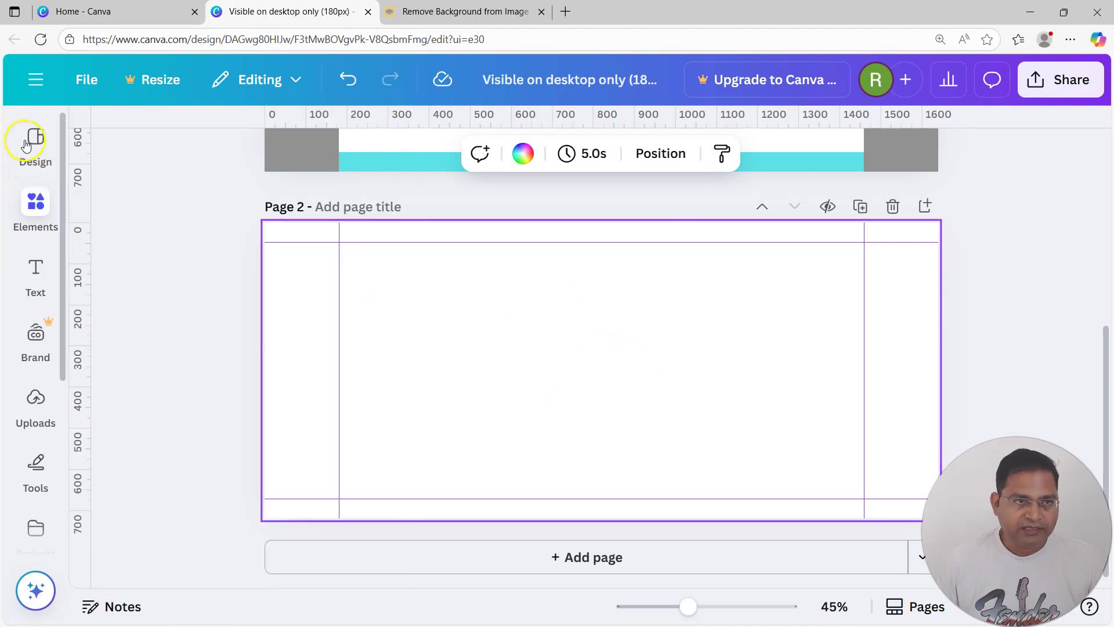
click(665, 356)
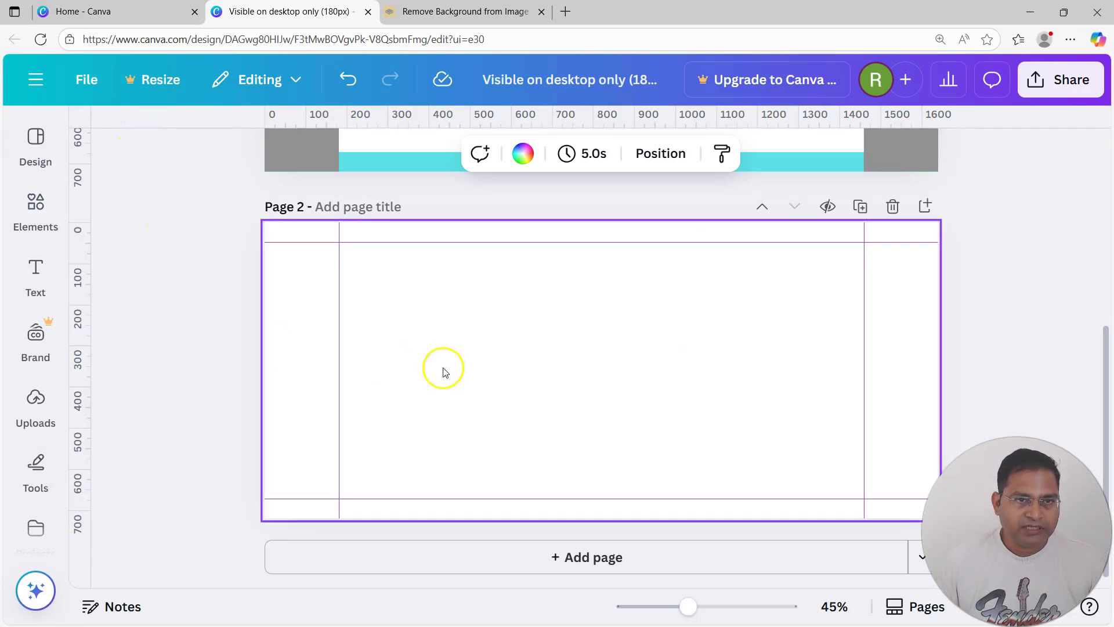
scroll(443, 367, up, 5)
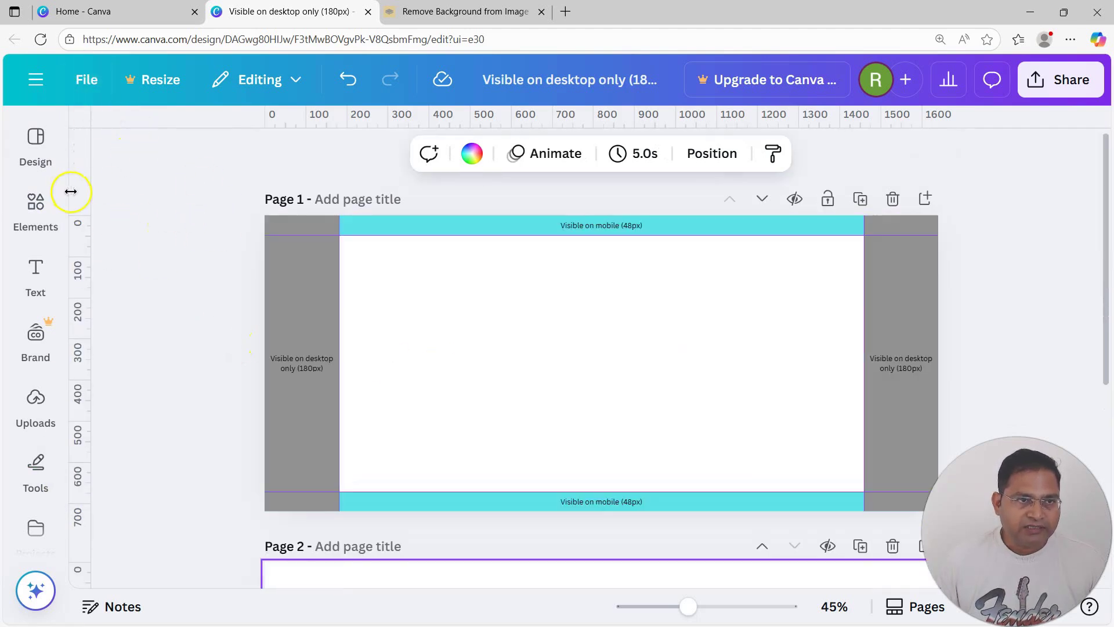
- Browse the background image library for a suitable cover background
click(32, 148)
scroll(38, 406, down, 5)
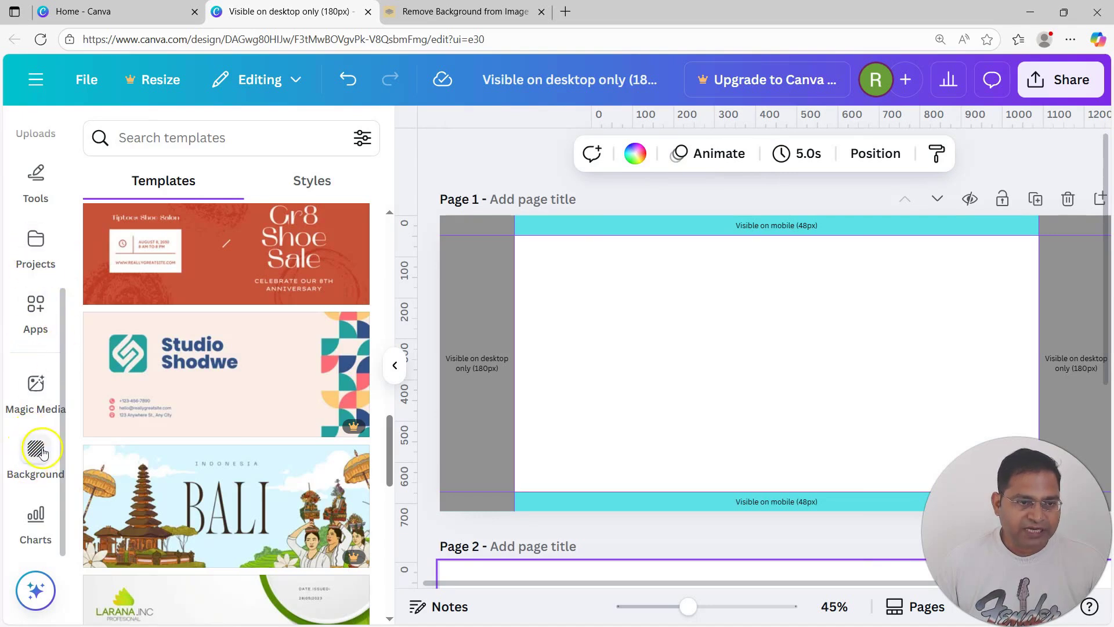
click(43, 453)
scroll(284, 503, down, 3)
scroll(284, 503, down, 8)
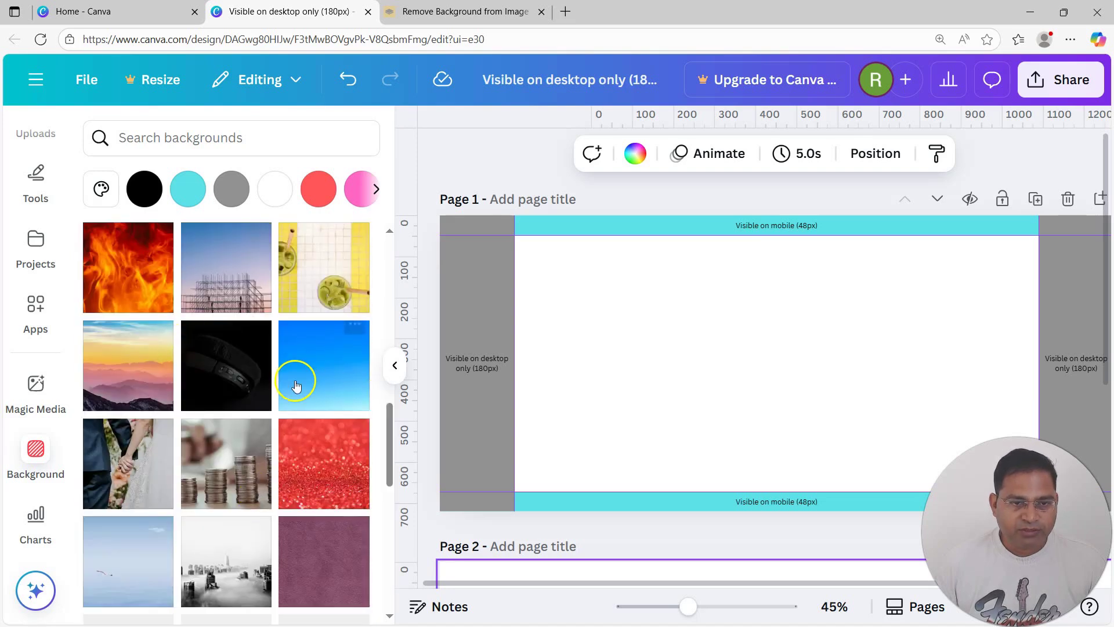
scroll(296, 386, down, 10)
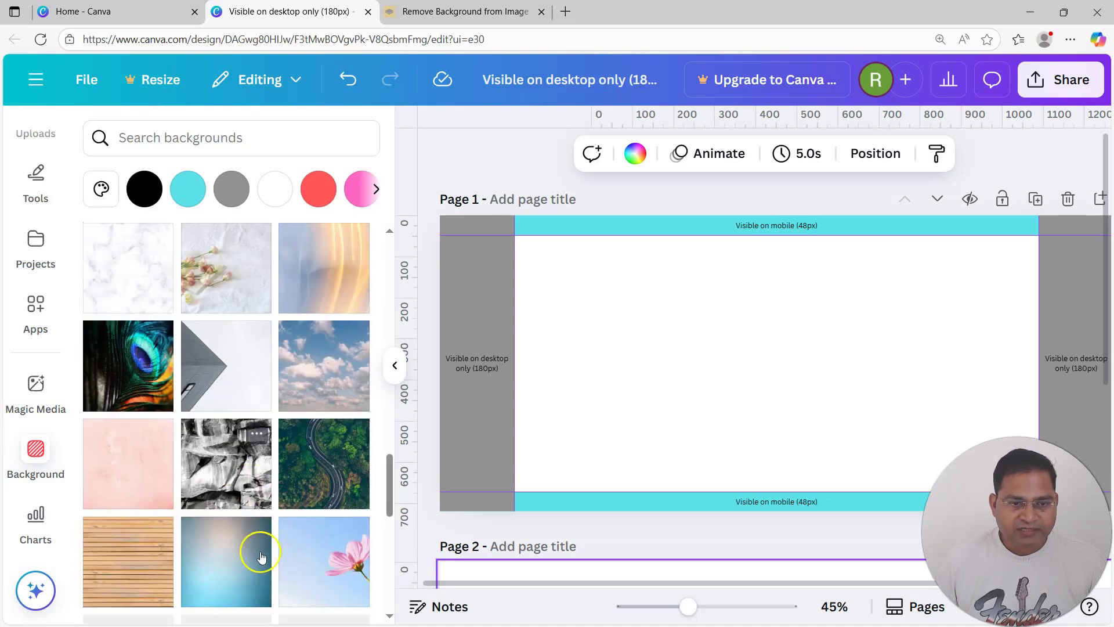
scroll(260, 556, down, 10)
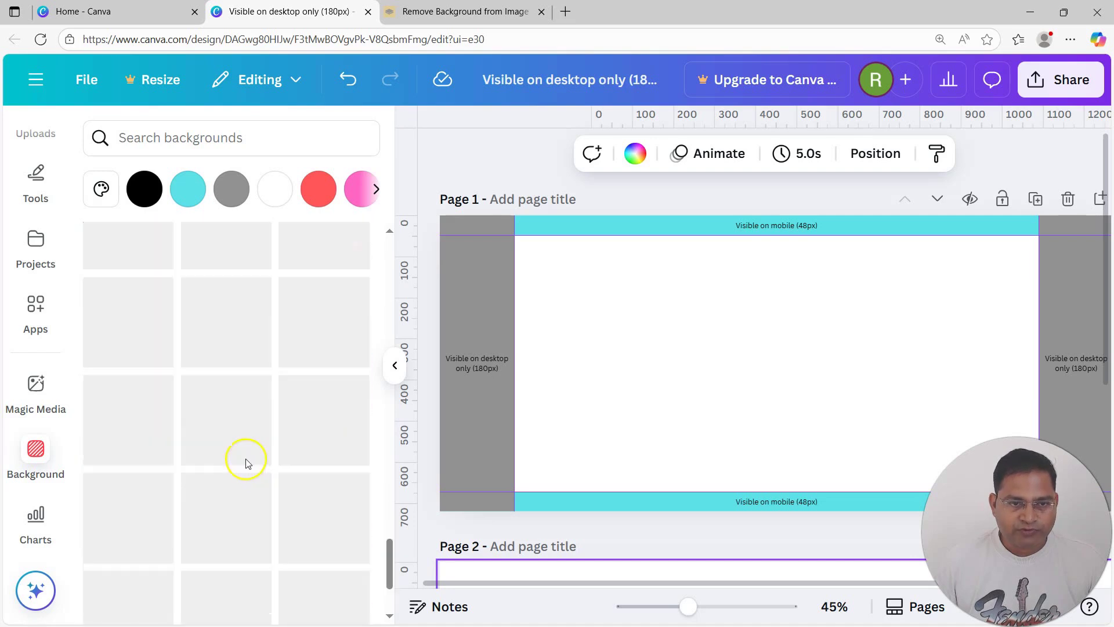
scroll(249, 458, down, 3)
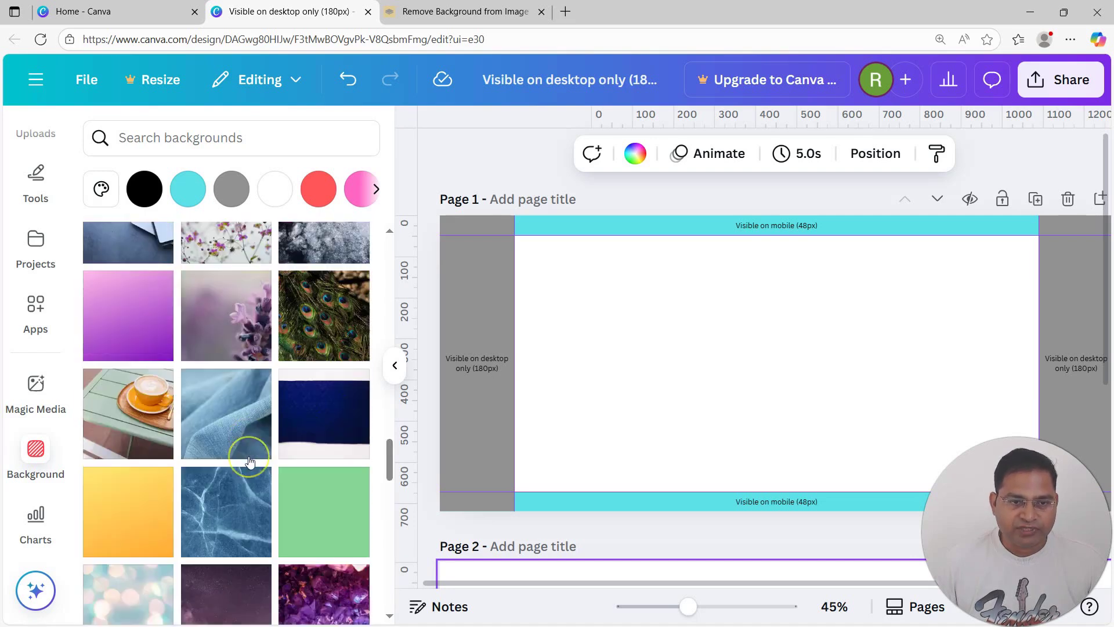
- Search the backgrounds for "blue" and use the dark-blue-to-turquoise water image as the background of pages 1 and 2
click(194, 140)
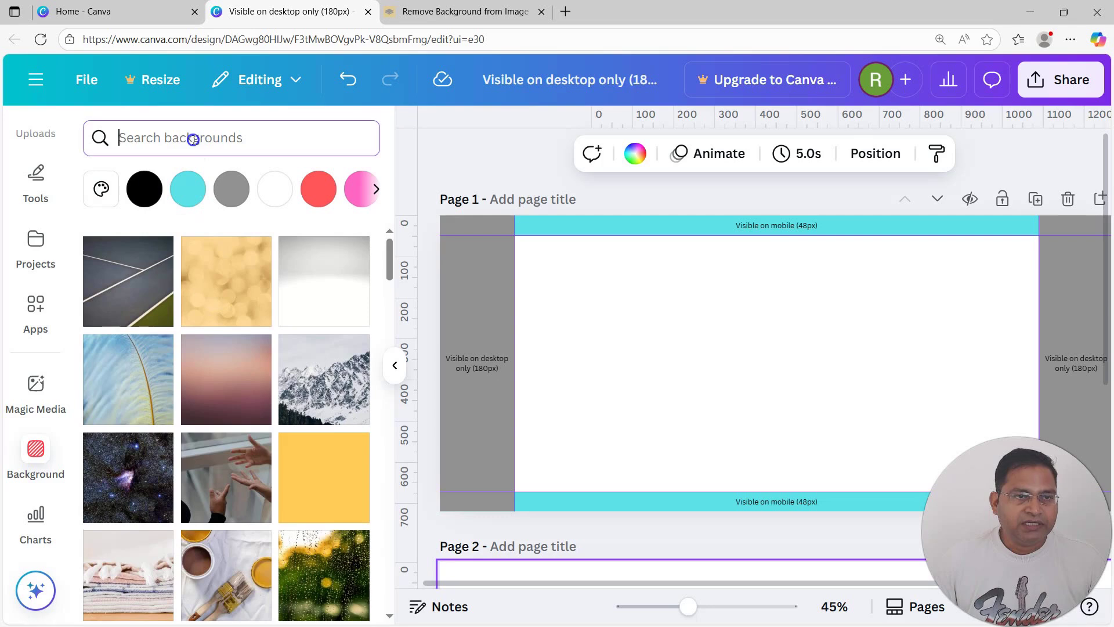
text(blue)
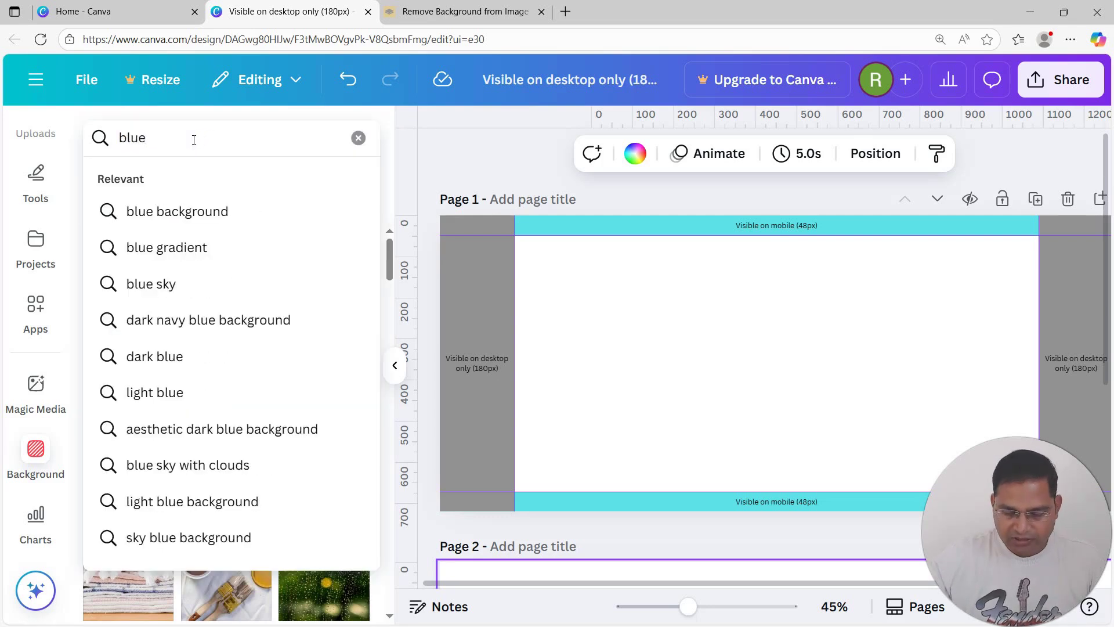
key(Return)
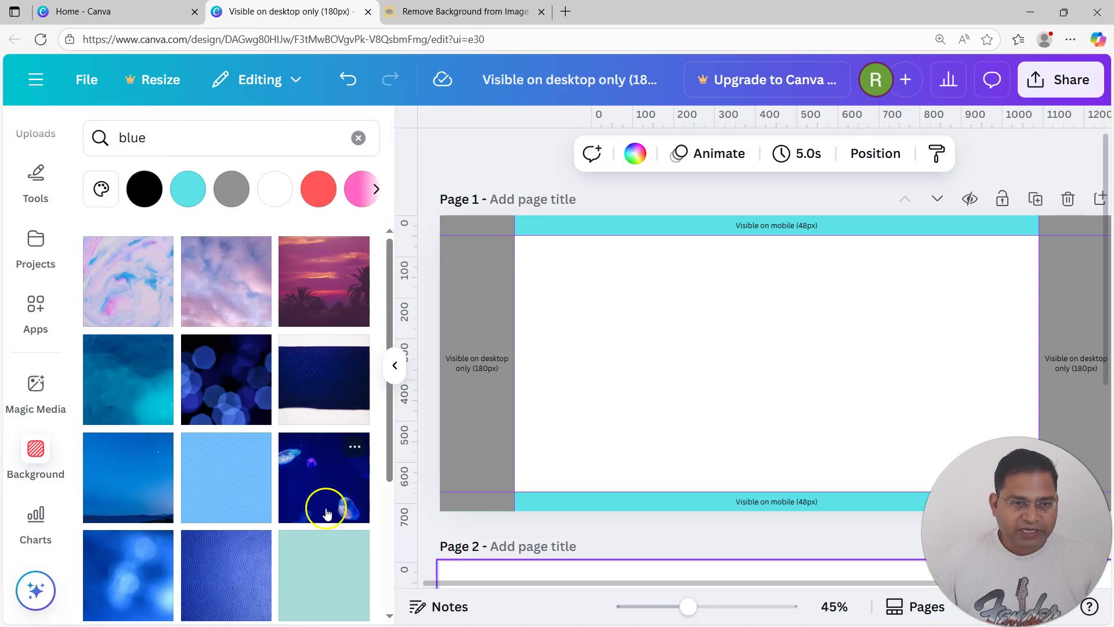
scroll(190, 527, down, 4)
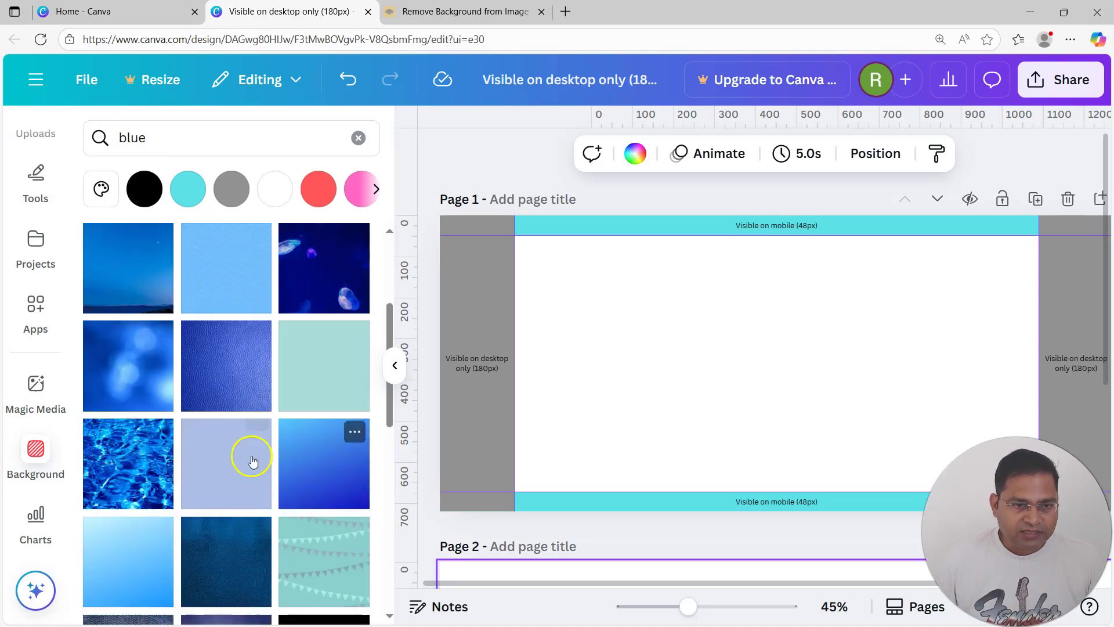
click(149, 394)
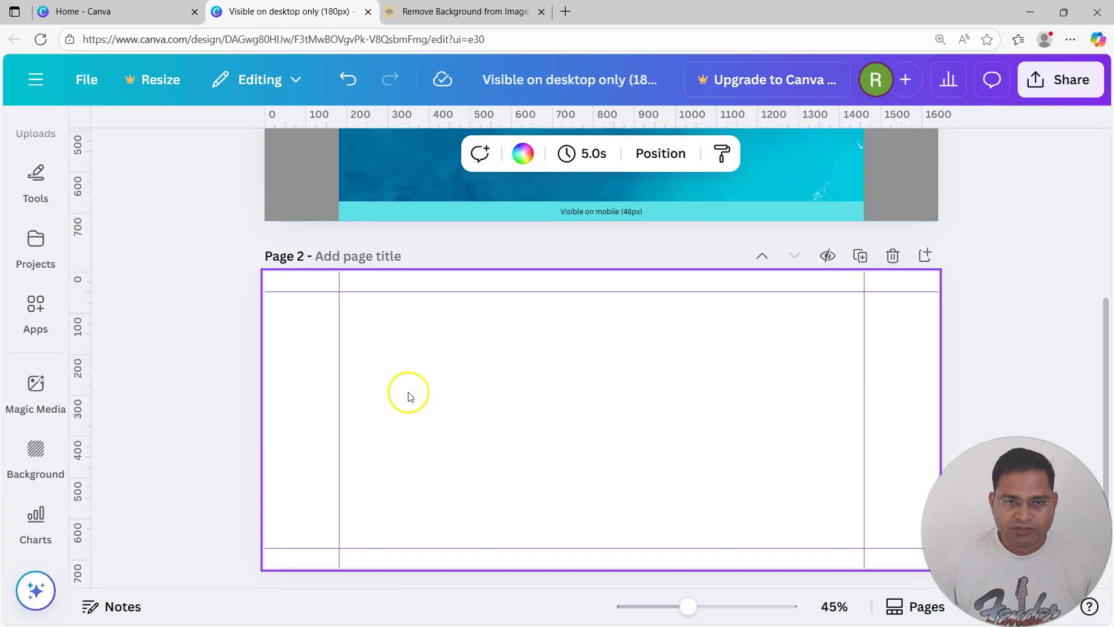
key(ctrl+v)
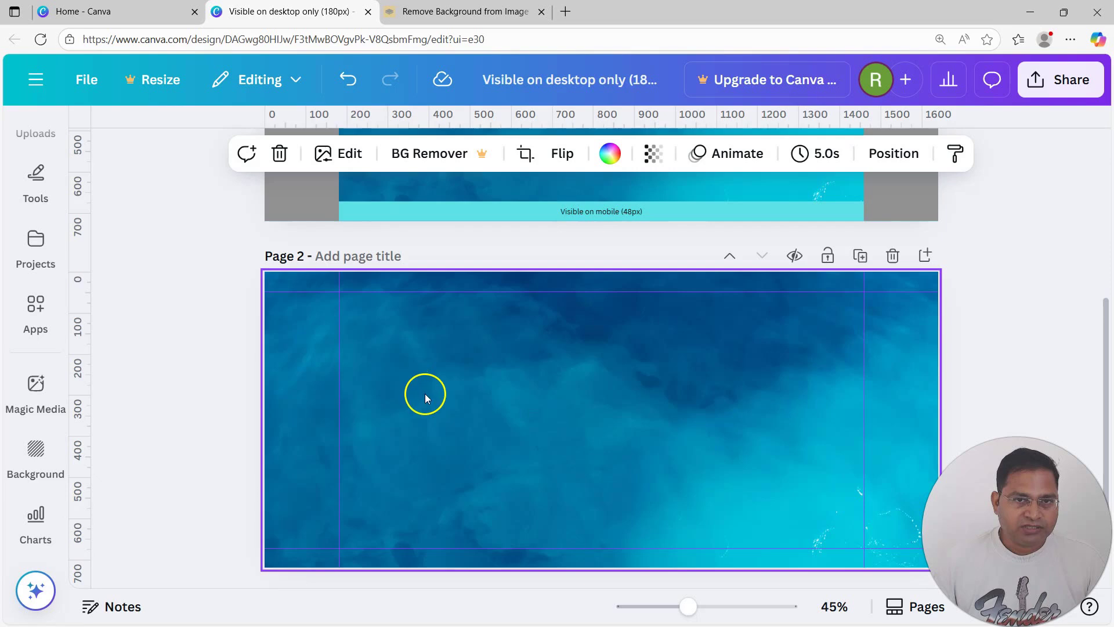
click(36, 304)
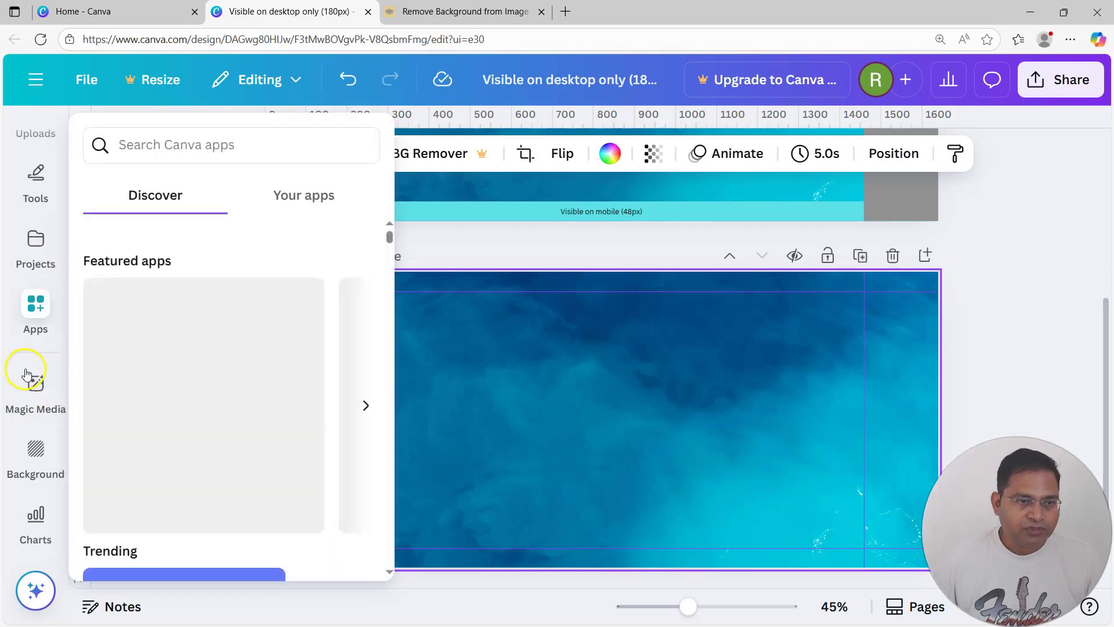
click(27, 375)
scroll(26, 250, up, 5)
click(32, 268)
click(26, 335)
click(31, 299)
click(34, 203)
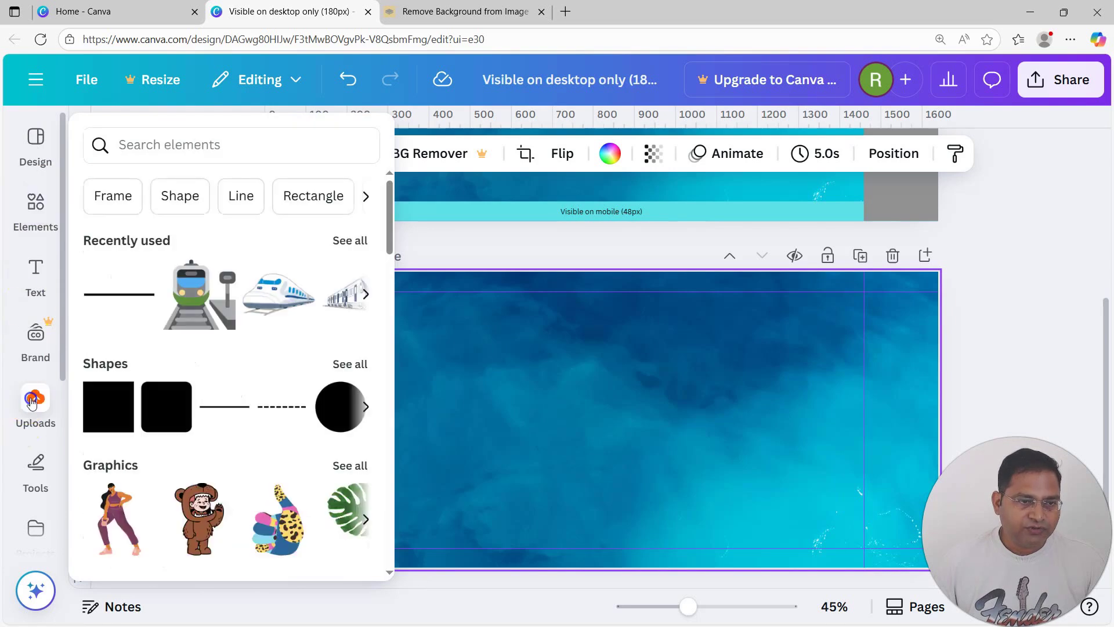
- Add the uploaded cut-out portrait with crossed arms to page 2 and place it inside the right vertical guide
click(32, 402)
click(110, 441)
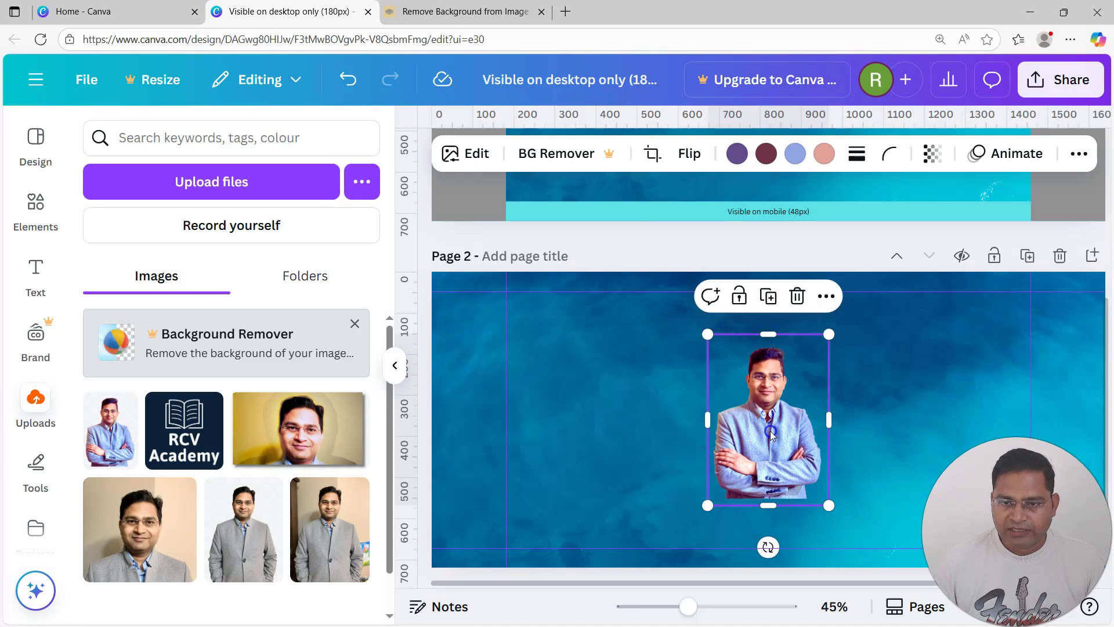
drag(771, 433, 950, 428)
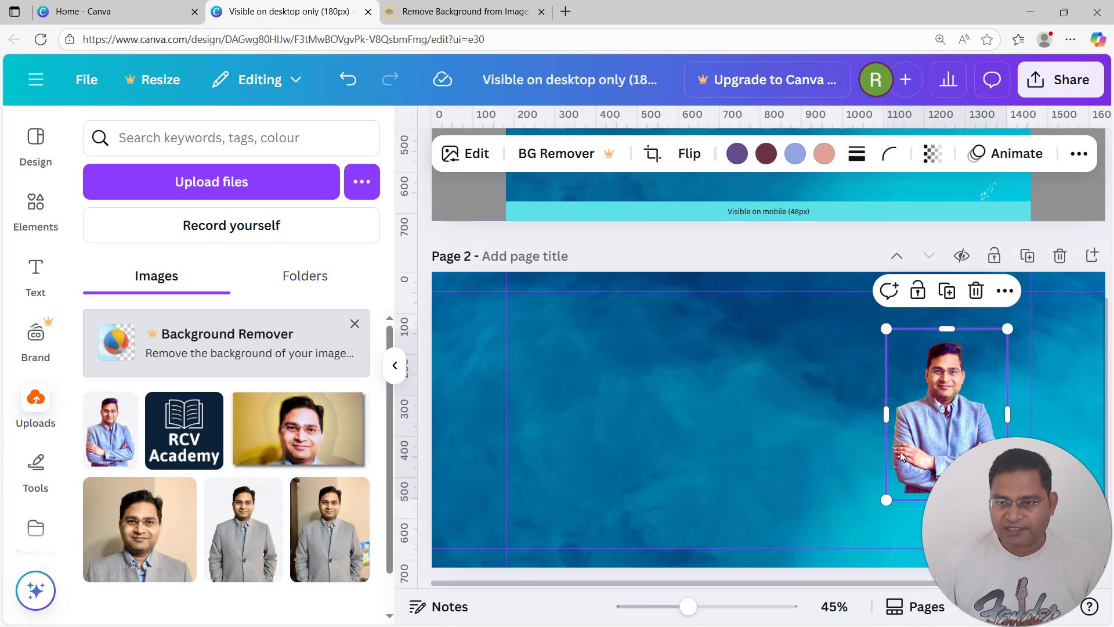
- Enlarge the portrait on page 2 and position it just inside the right vertical guide, reaching down to the lower guide
drag(947, 329, 947, 309)
drag(893, 442, 870, 443)
drag(1008, 422, 1020, 422)
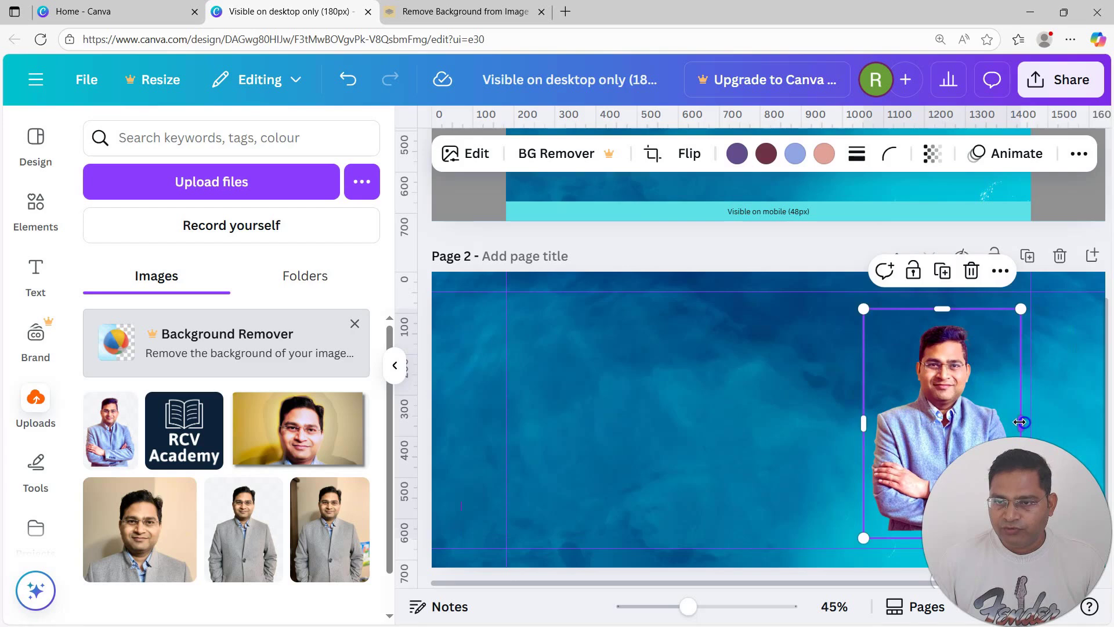
mouse_move(940, 448)
mouse_down()
mouse_move(974, 447)
mouse_move(944, 443)
mouse_up()
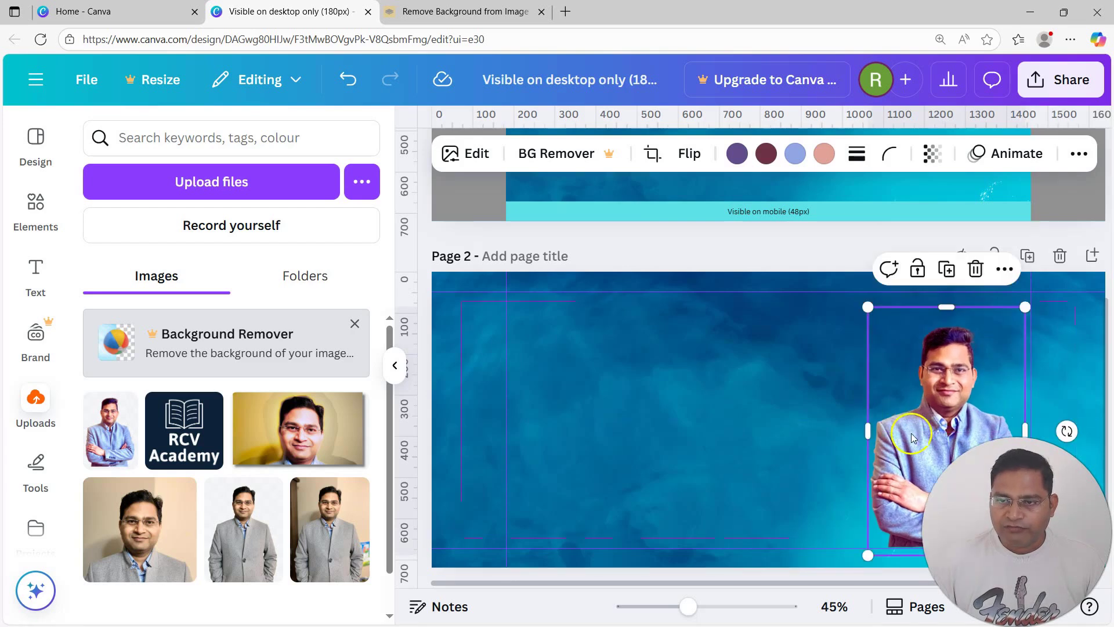
- Flip the portrait on page 2 horizontally
click(693, 158)
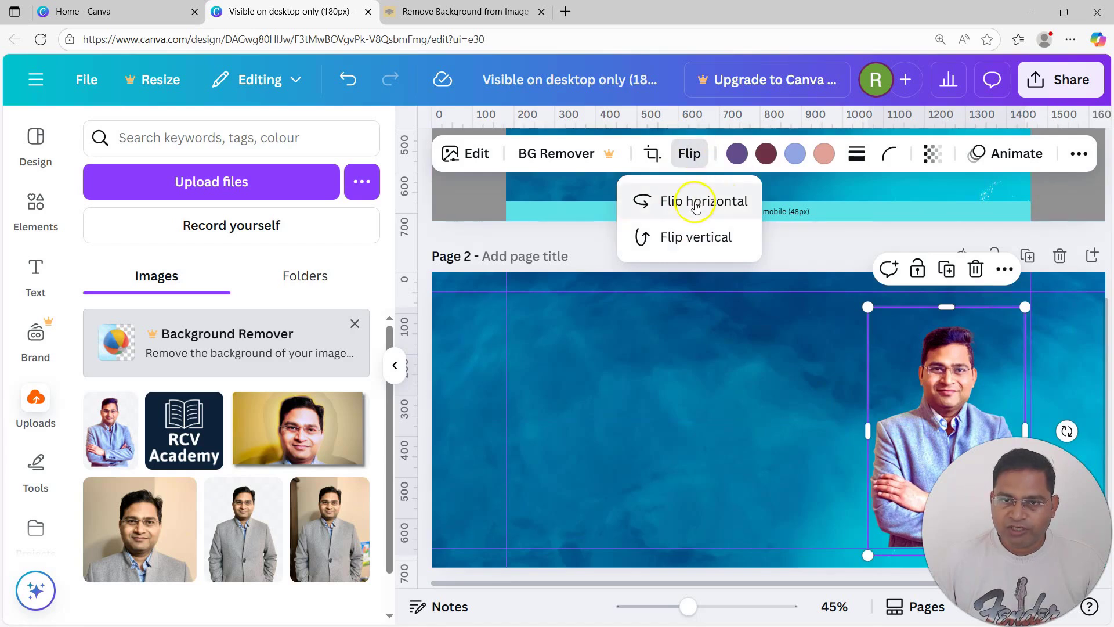
click(710, 206)
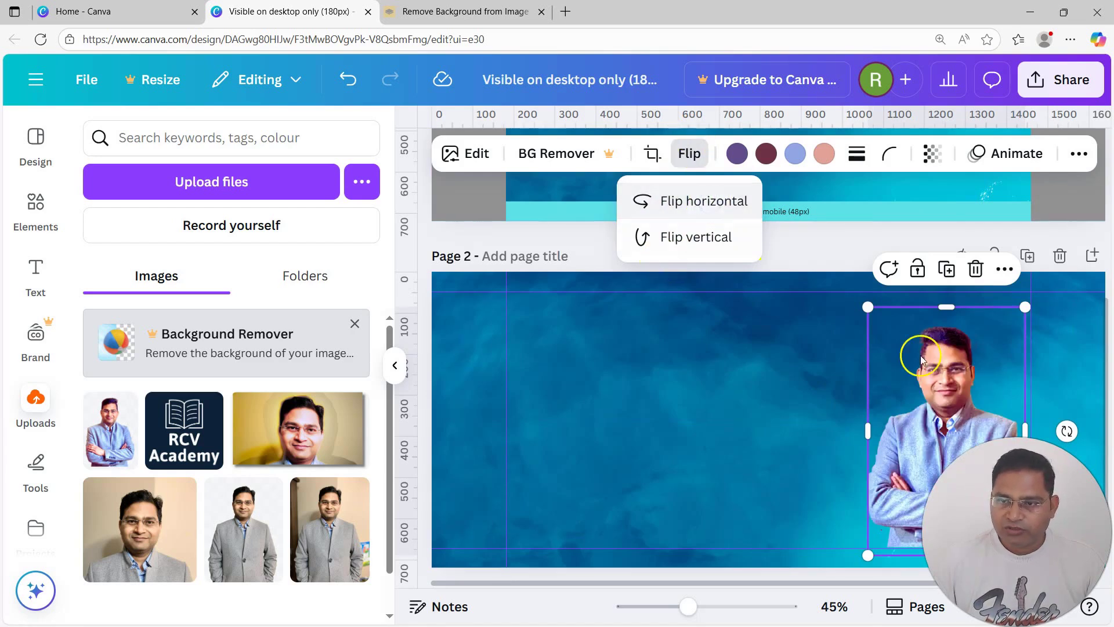
click(795, 412)
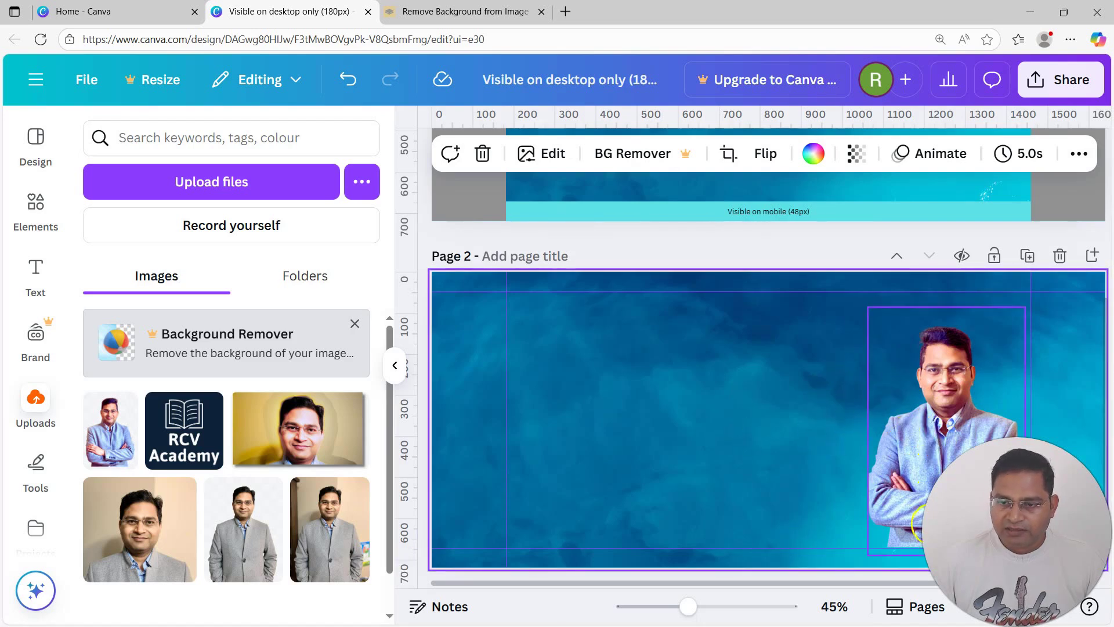
- Apply the Glow shadow effect to the portrait on page 2
click(920, 525)
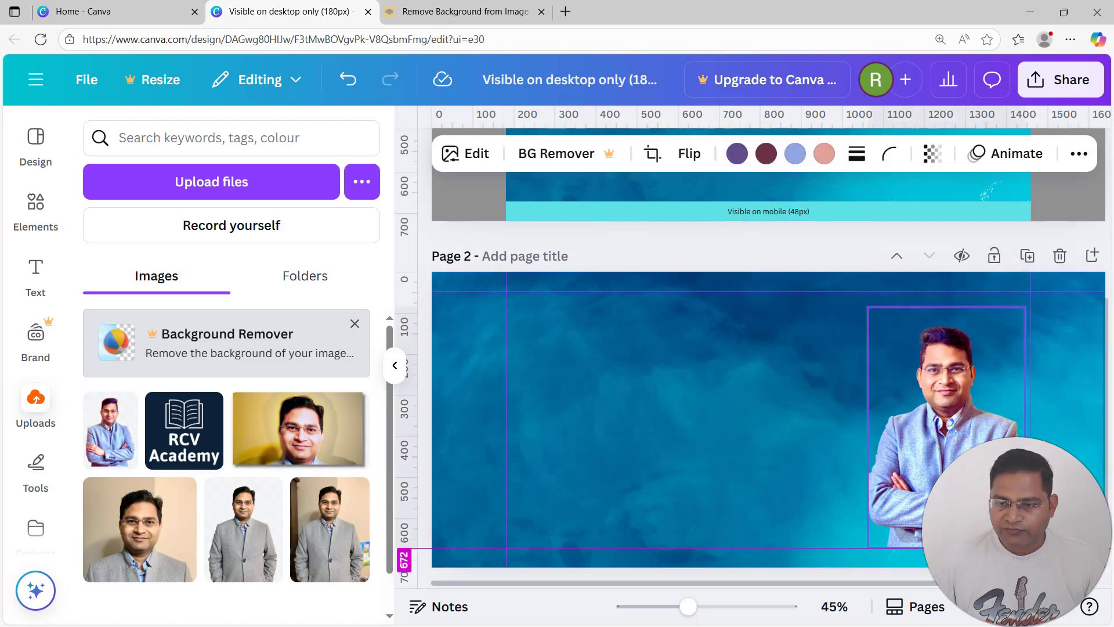
click(793, 400)
click(927, 458)
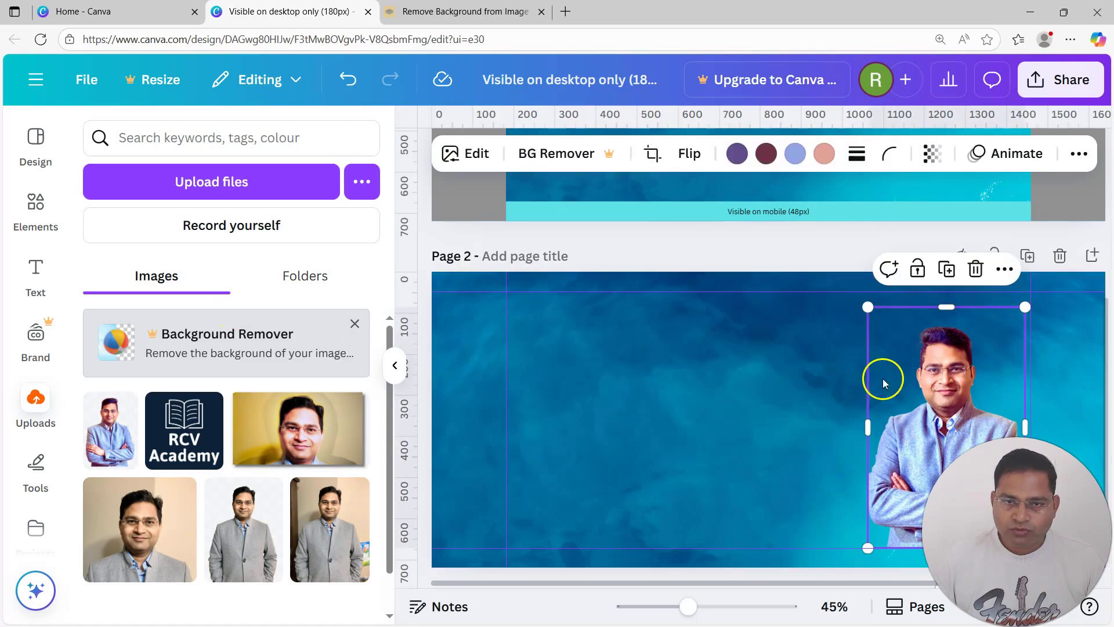
click(494, 169)
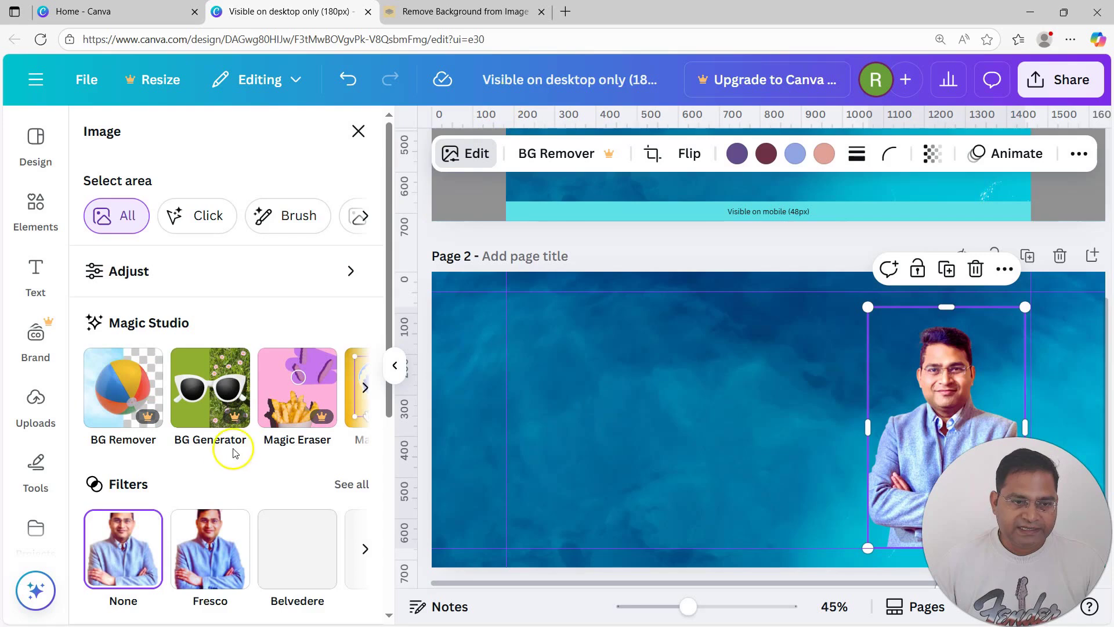
scroll(234, 454, down, 2)
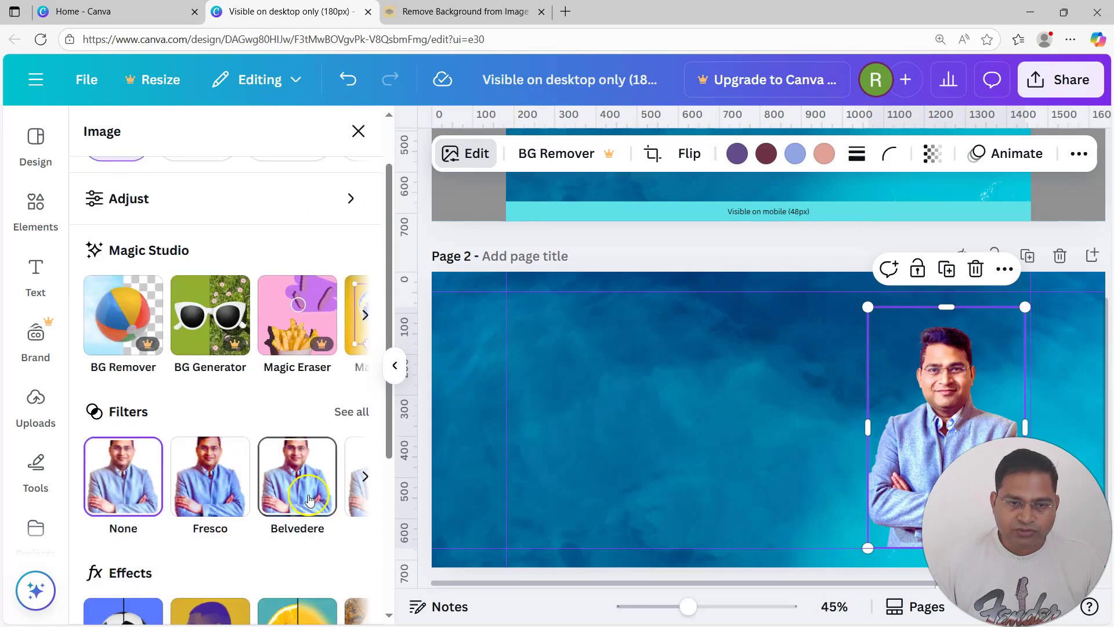
scroll(351, 374, down, 3)
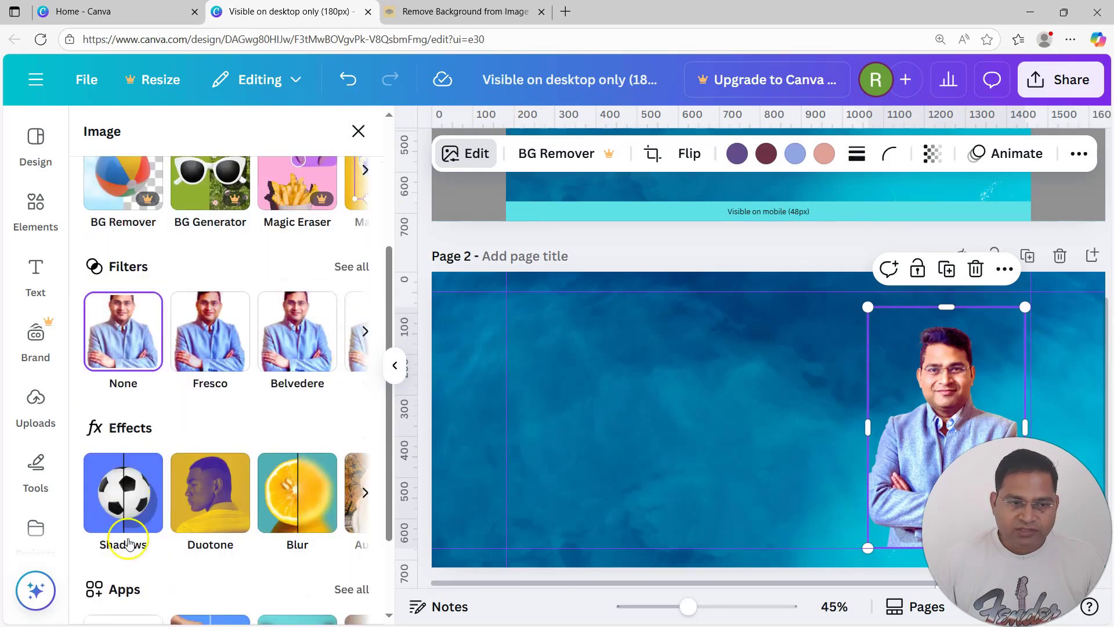
scroll(148, 511, down, 2)
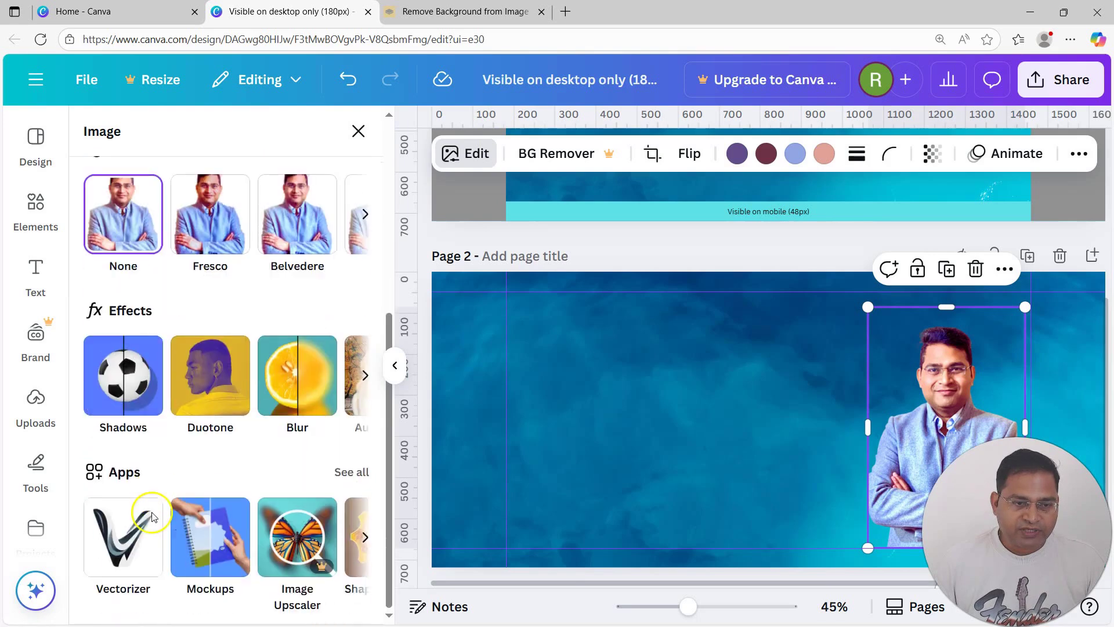
click(133, 384)
click(126, 336)
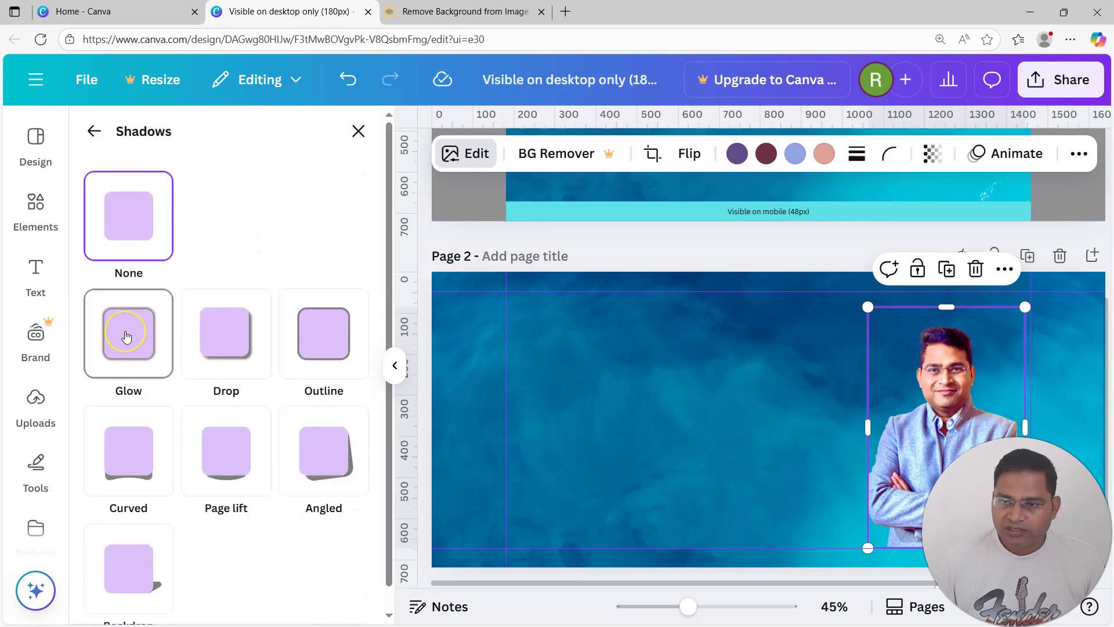
click(127, 336)
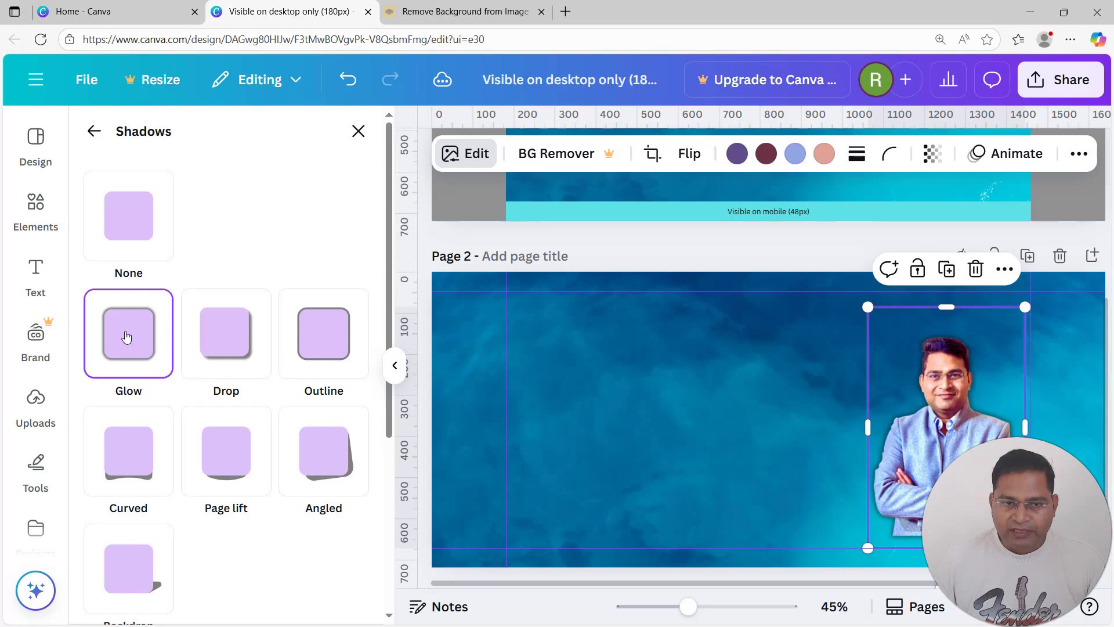
- Set the portrait glow's blur amount to 0, its colour to yellow #FAFF00 and its intensity to 100
scroll(232, 453, down, 5)
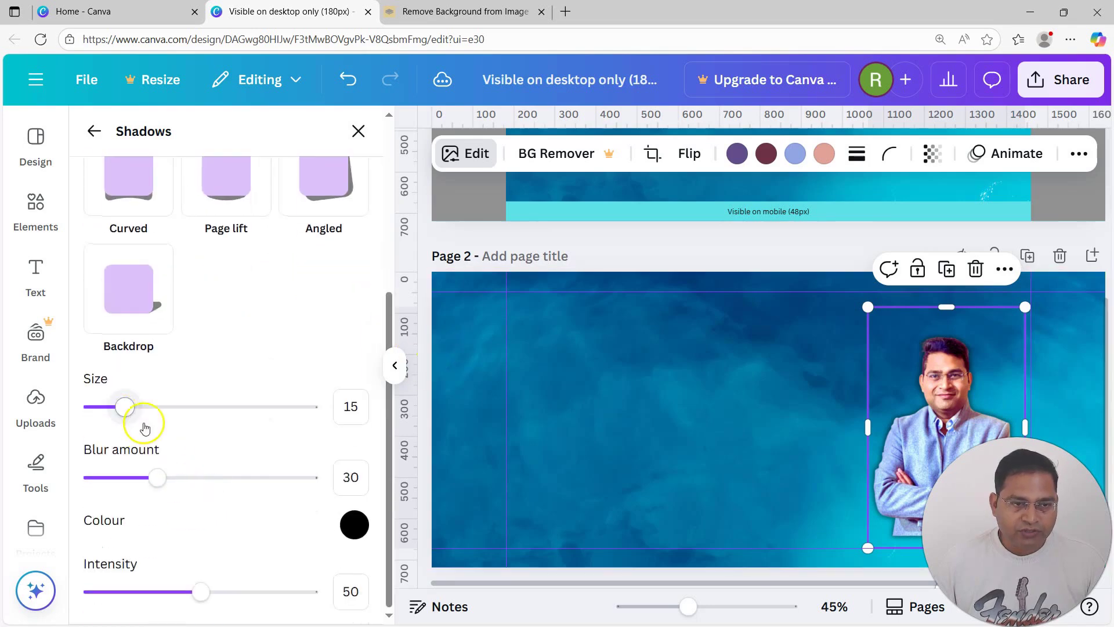
drag(158, 478, 73, 481)
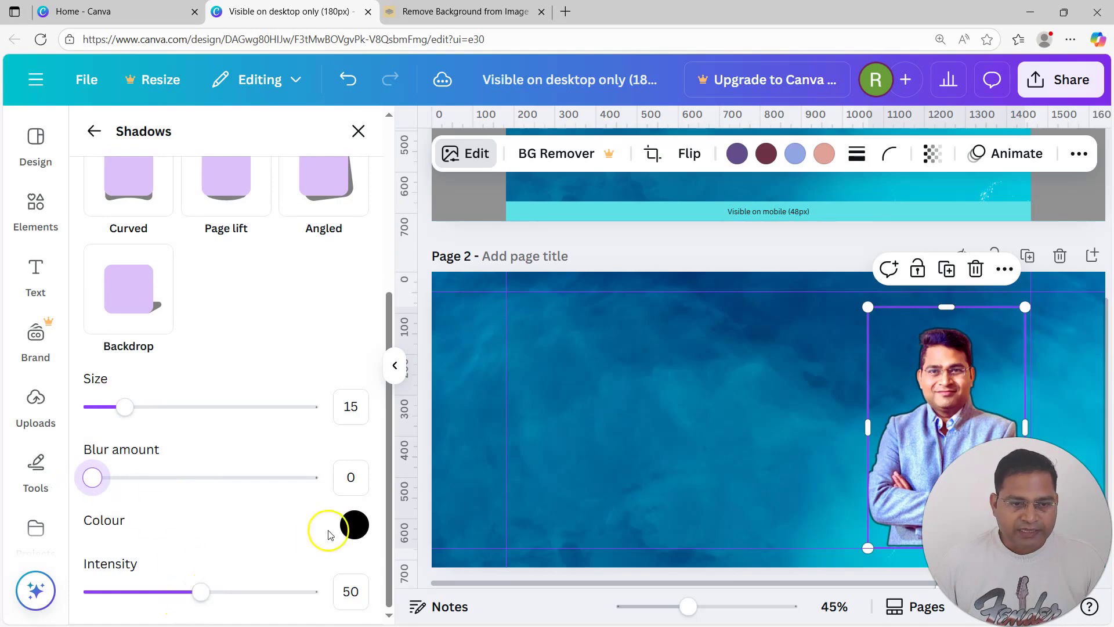
click(366, 526)
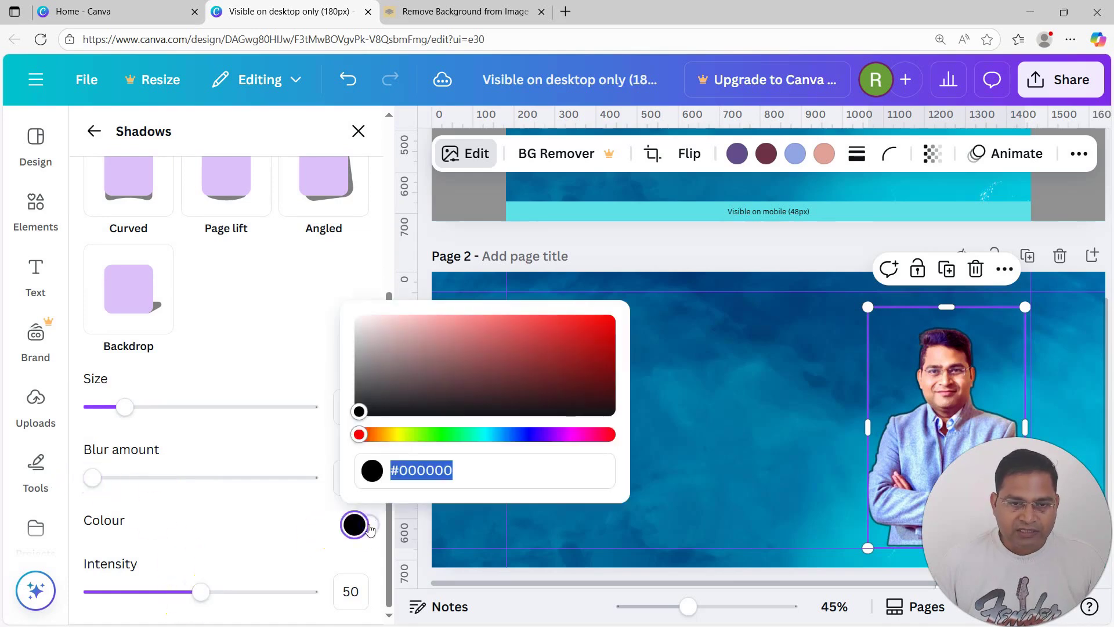
click(401, 436)
click(611, 319)
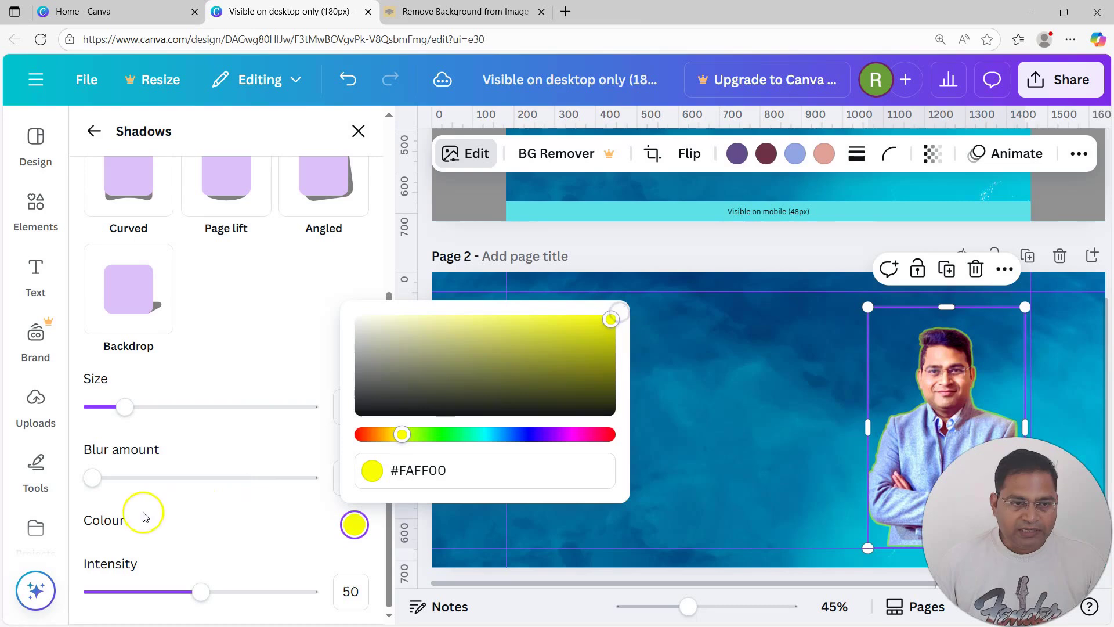
drag(171, 590, 353, 583)
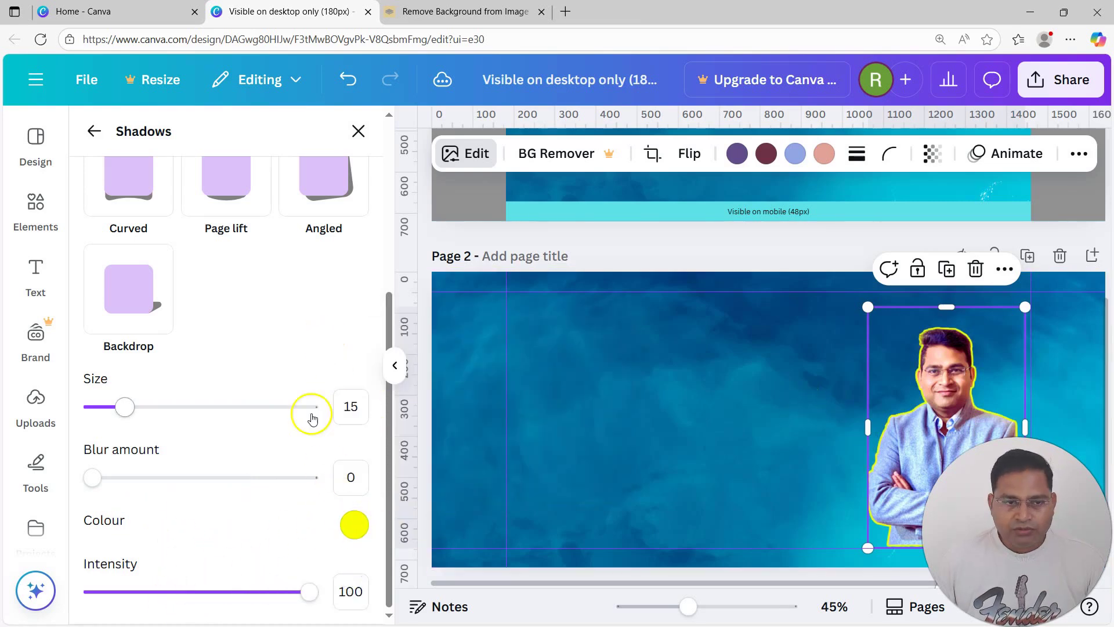
- Change the portrait glow's colour to white #FFFFFF and set its size to 16
click(361, 525)
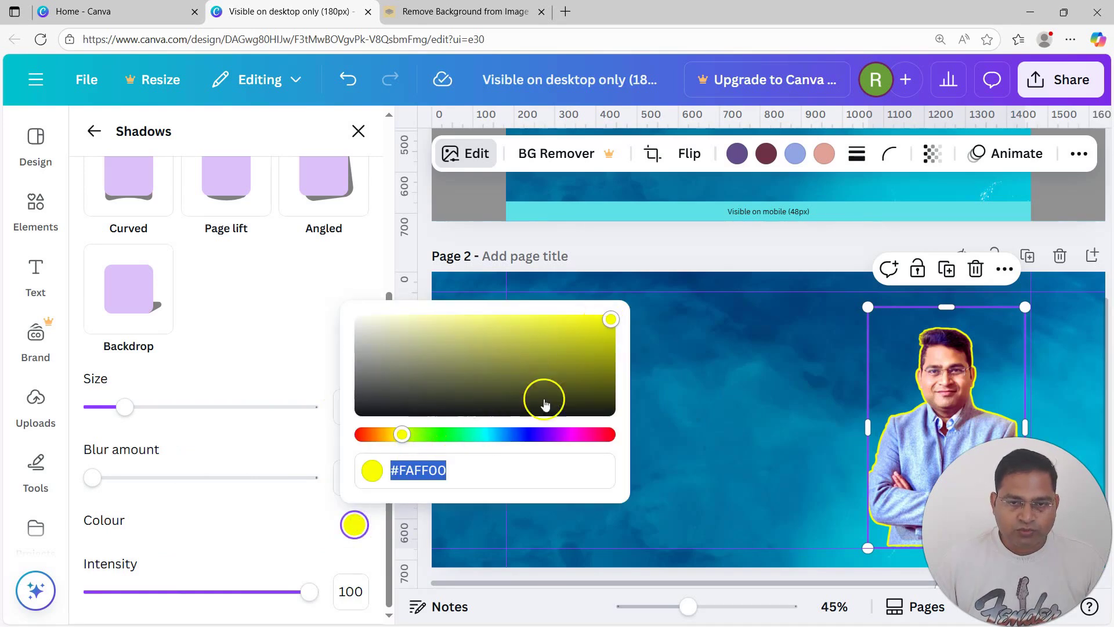
drag(597, 328, 283, 314)
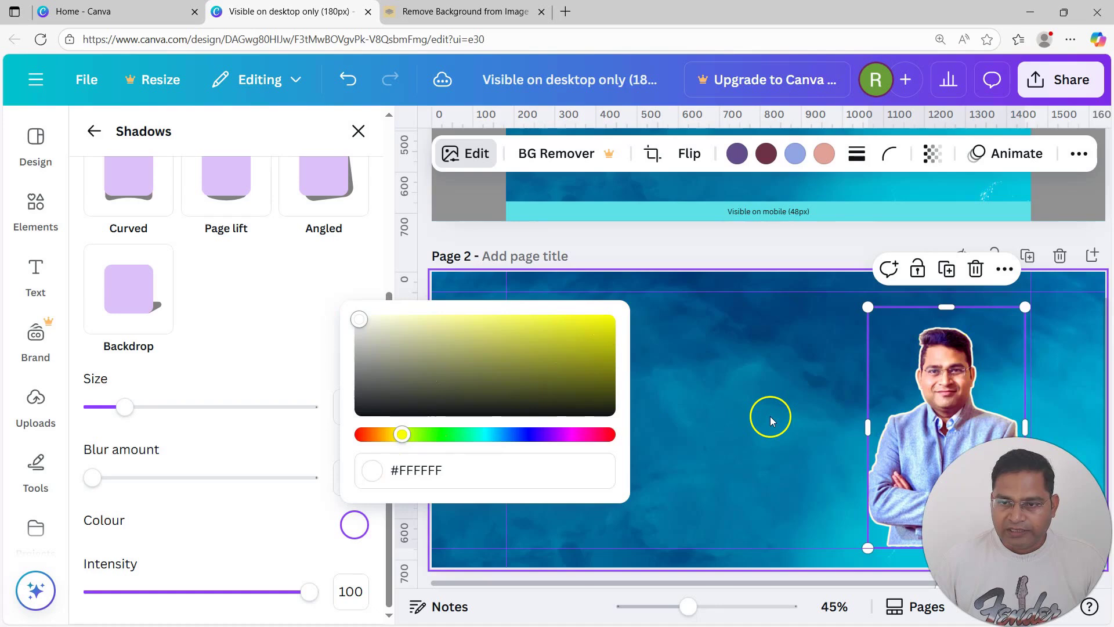
click(124, 410)
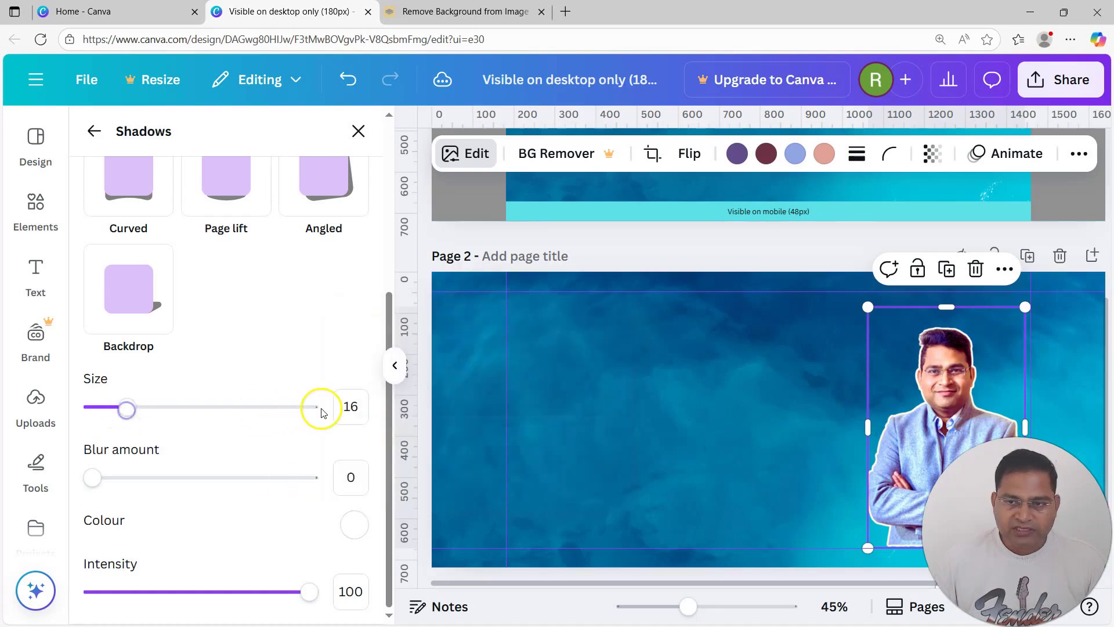
key(Return)
click(715, 433)
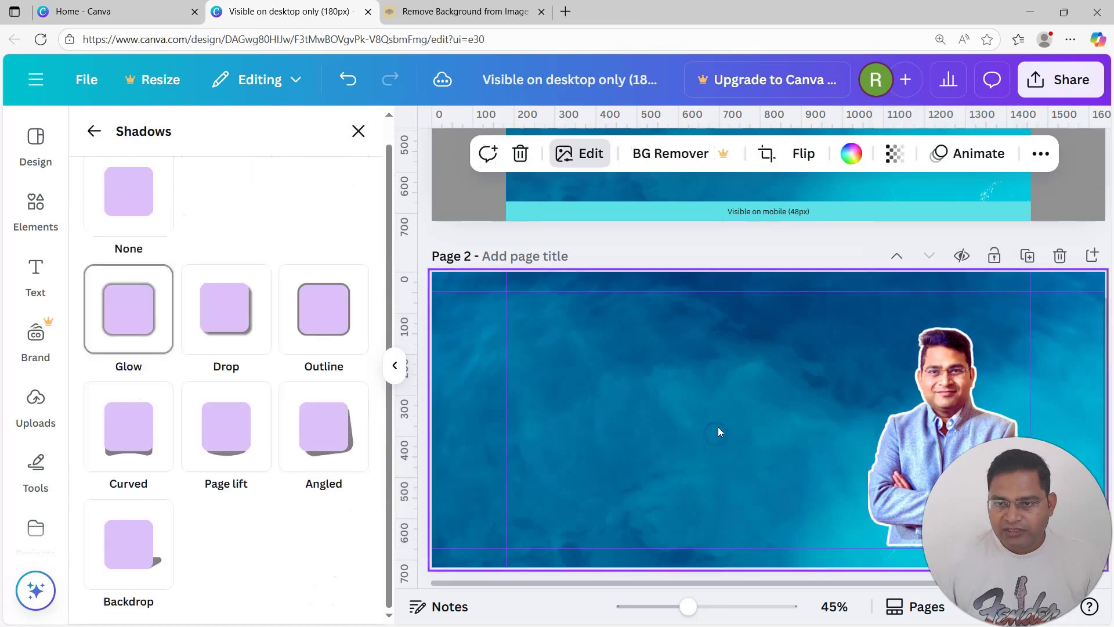
scroll(216, 493, up, 1)
scroll(225, 554, down, 1)
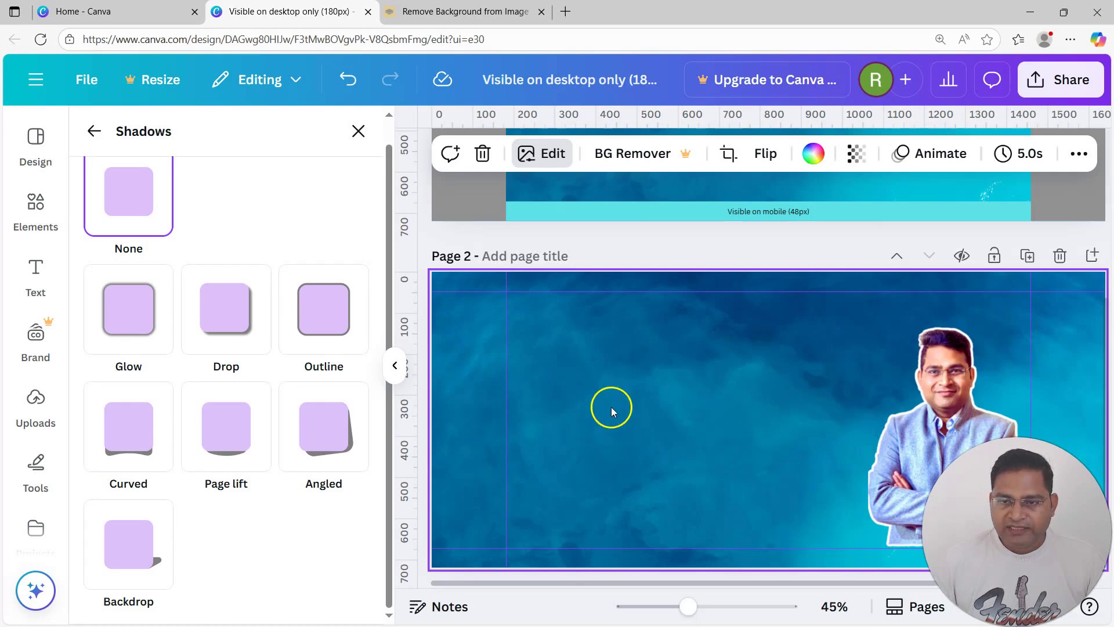
- Browse the text styles and font combinations for a title design that suits the cover
click(32, 274)
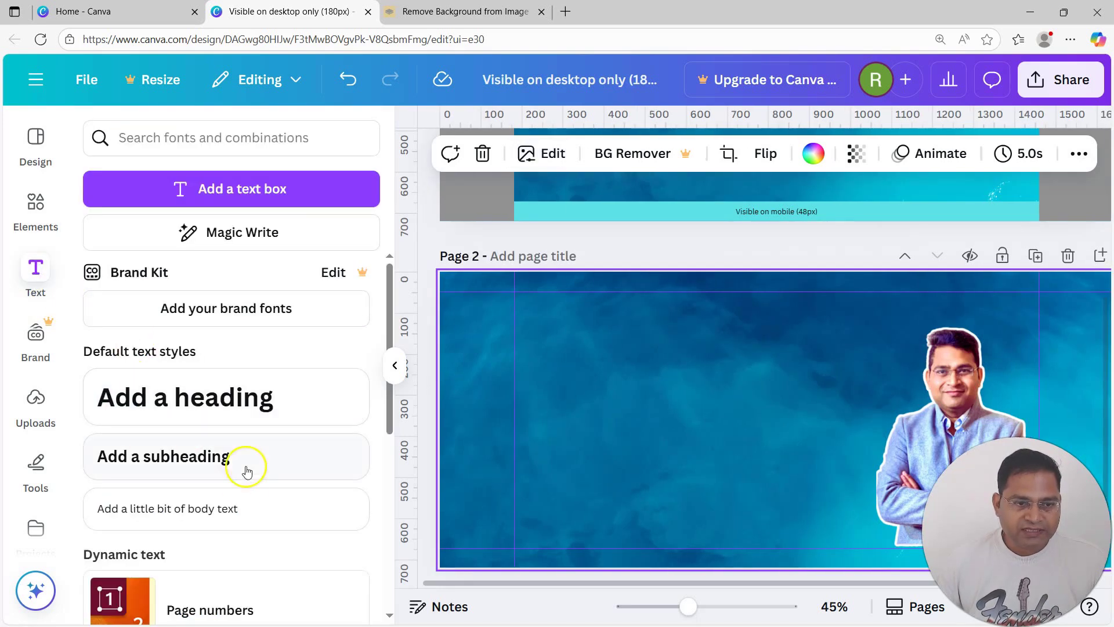
scroll(228, 515, down, 5)
scroll(239, 533, up, 5)
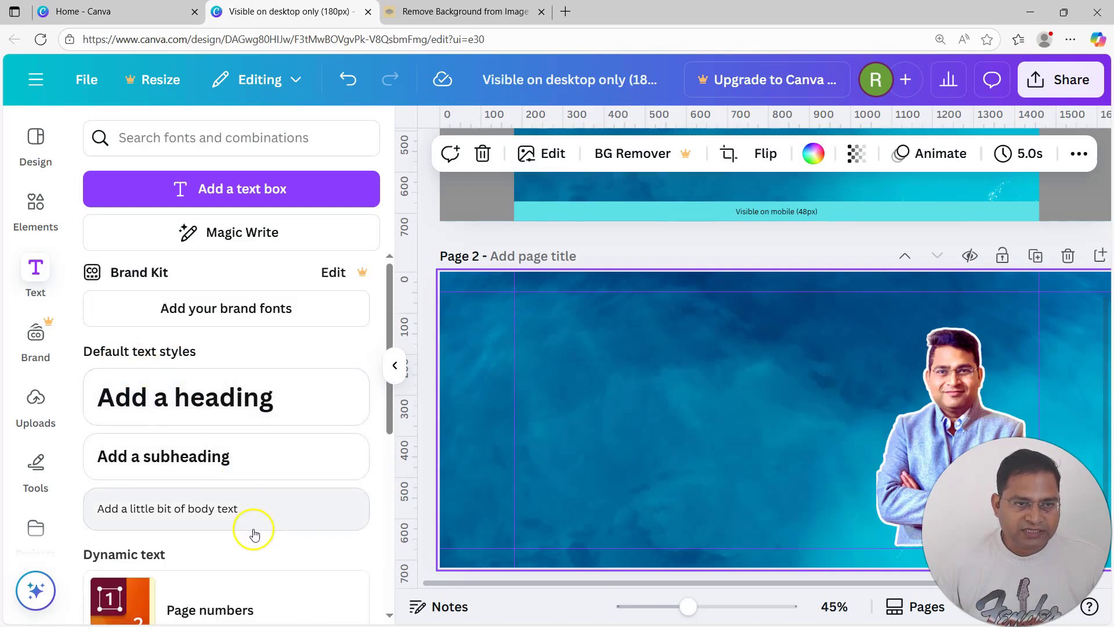
scroll(252, 529, down, 8)
scroll(236, 480, up, 2)
scroll(107, 468, down, 3)
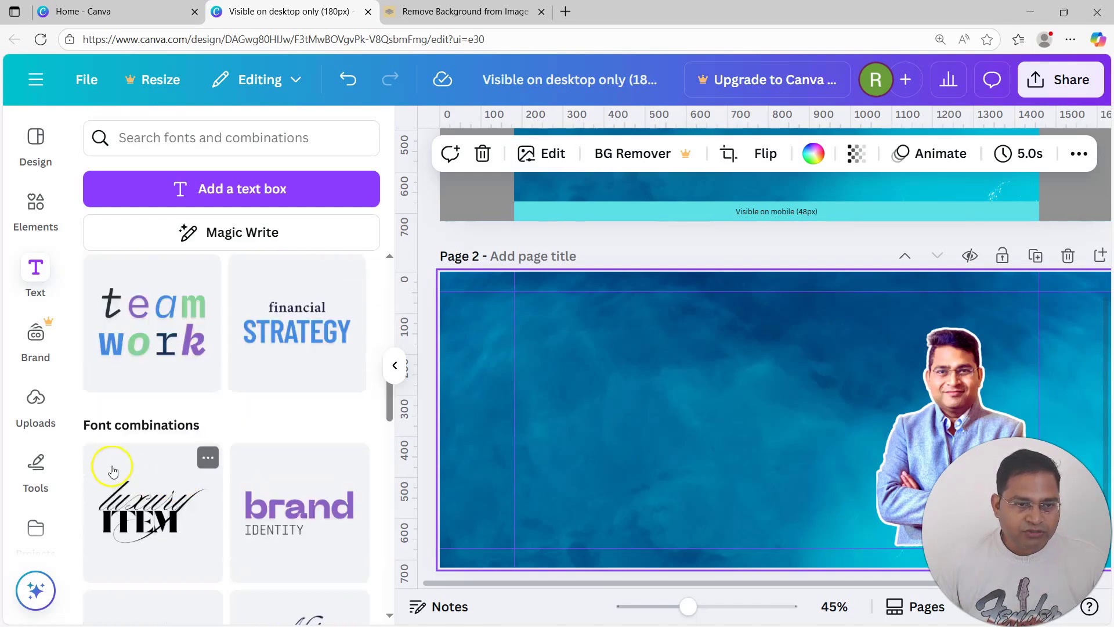
scroll(297, 409, down, 3)
scroll(297, 410, down, 8)
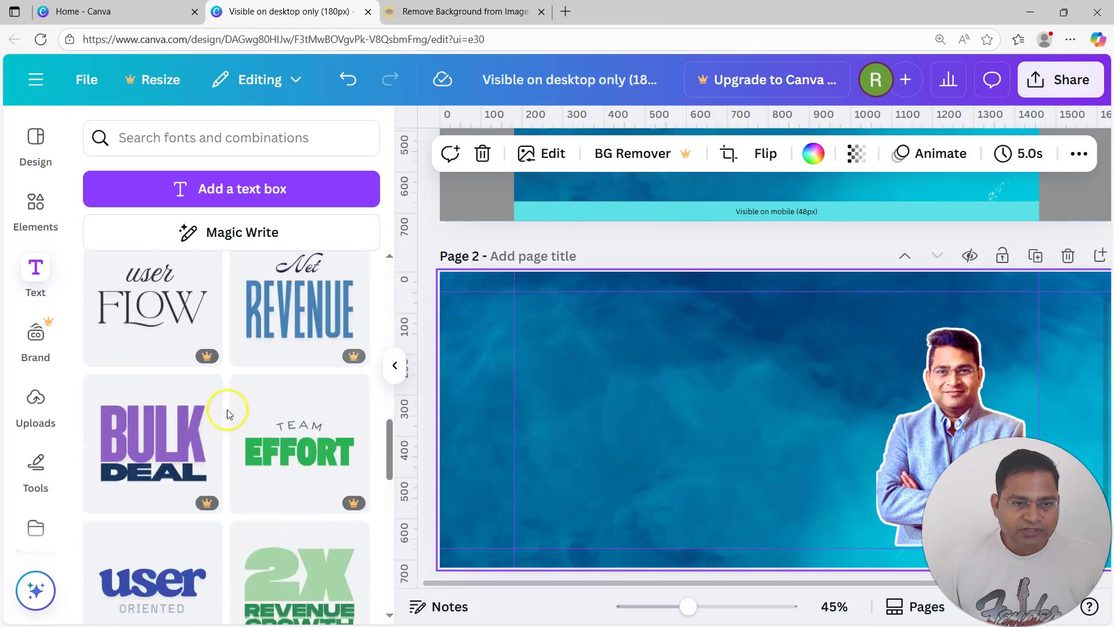
scroll(191, 493, up, 5)
scroll(199, 472, down, 7)
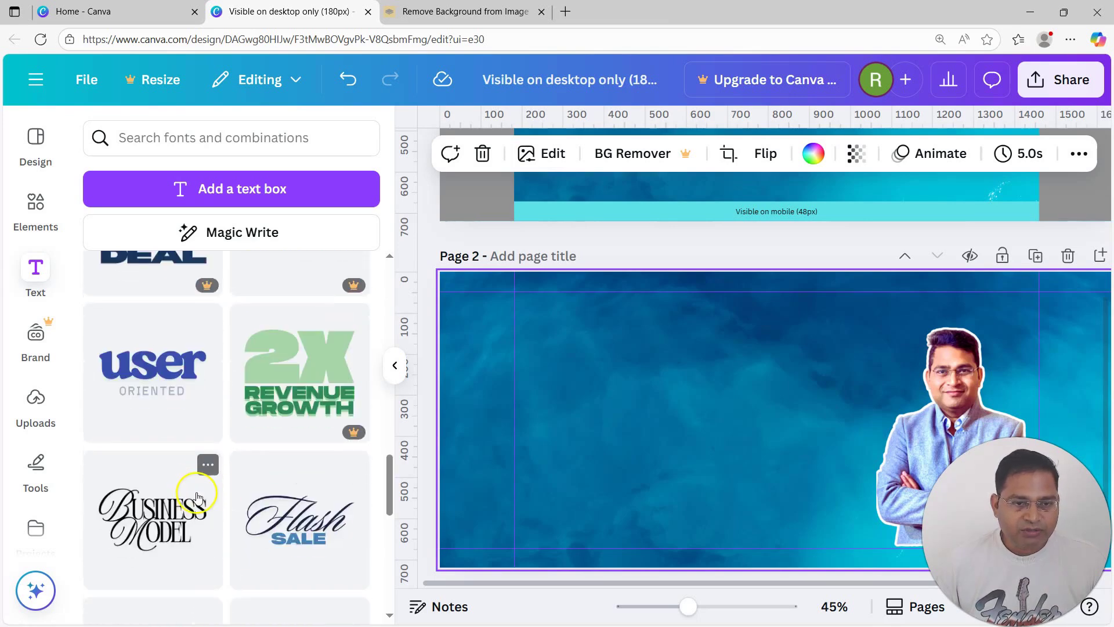
scroll(199, 473, down, 3)
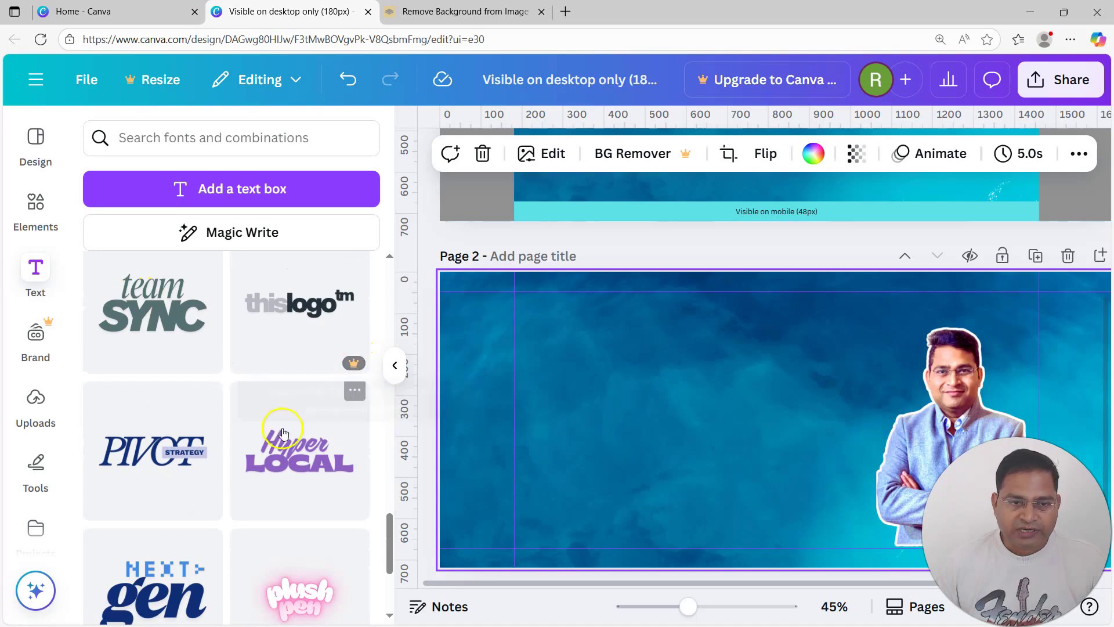
scroll(246, 519, down, 2)
scroll(246, 518, down, 6)
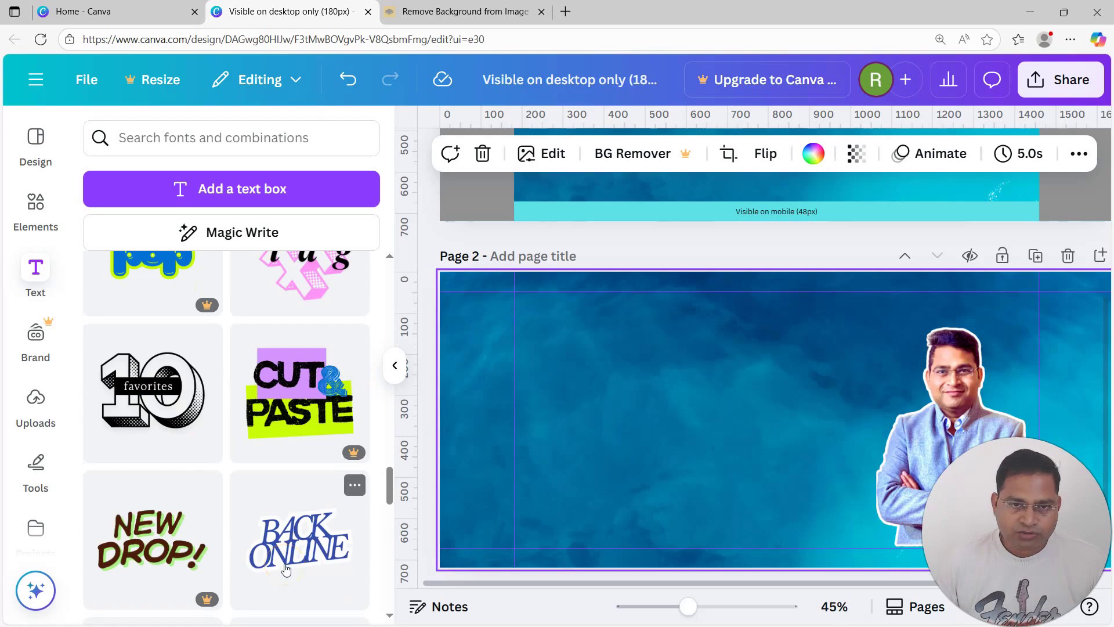
scroll(323, 477, down, 2)
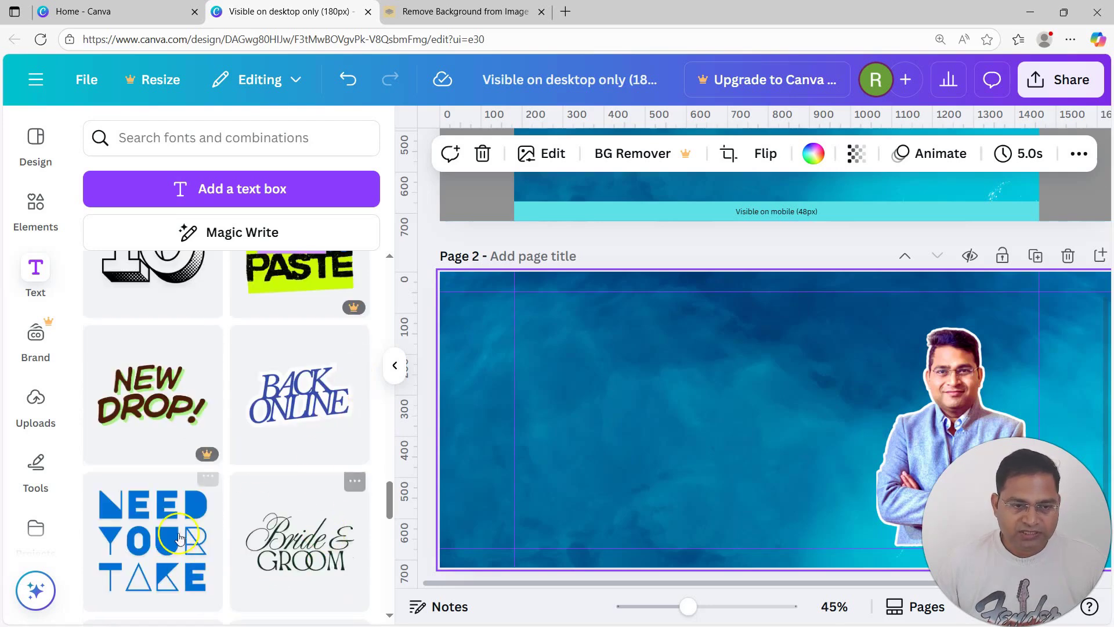
scroll(238, 555, down, 2)
scroll(237, 555, down, 4)
scroll(232, 554, up, 15)
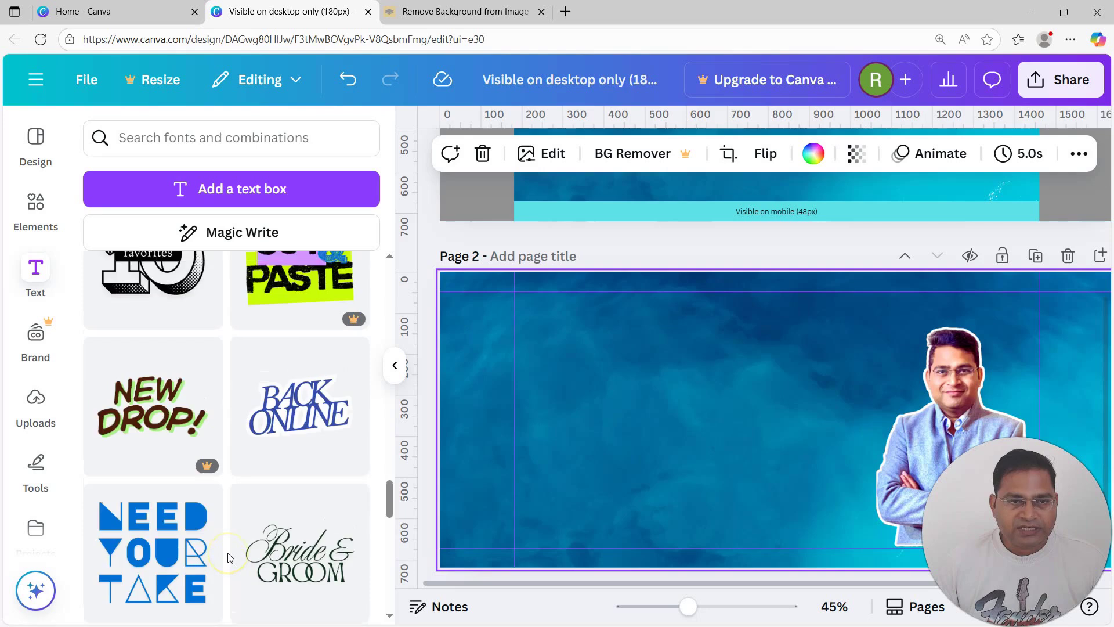
scroll(230, 557, up, 10)
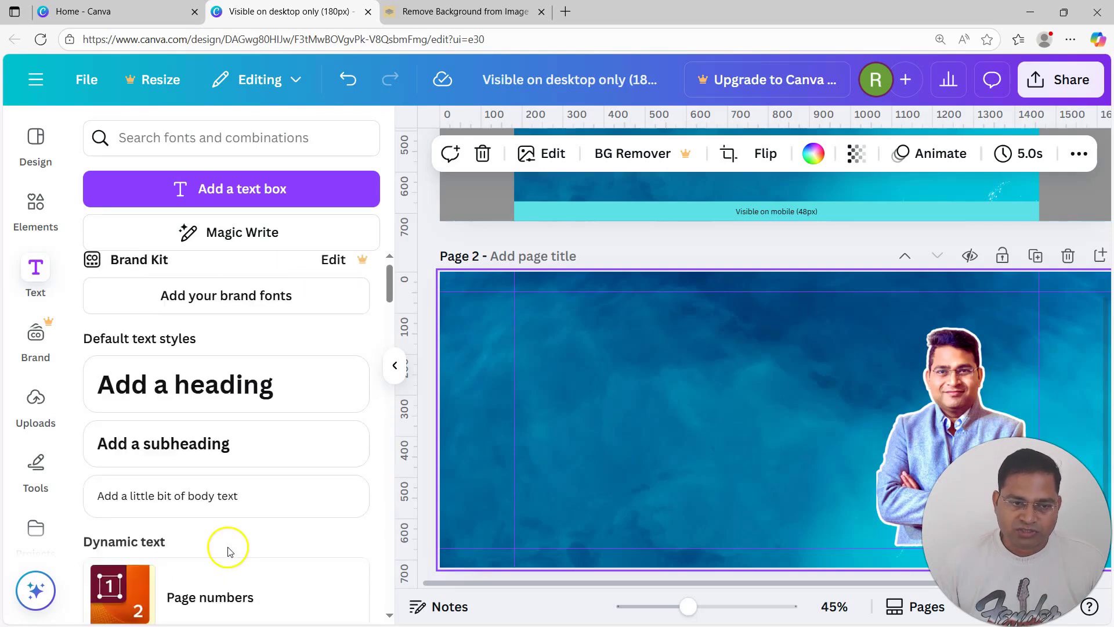
- Add the "business SOLUTIONS" font combination to the middle of page 2 and select its "business" text
scroll(288, 526, down, 15)
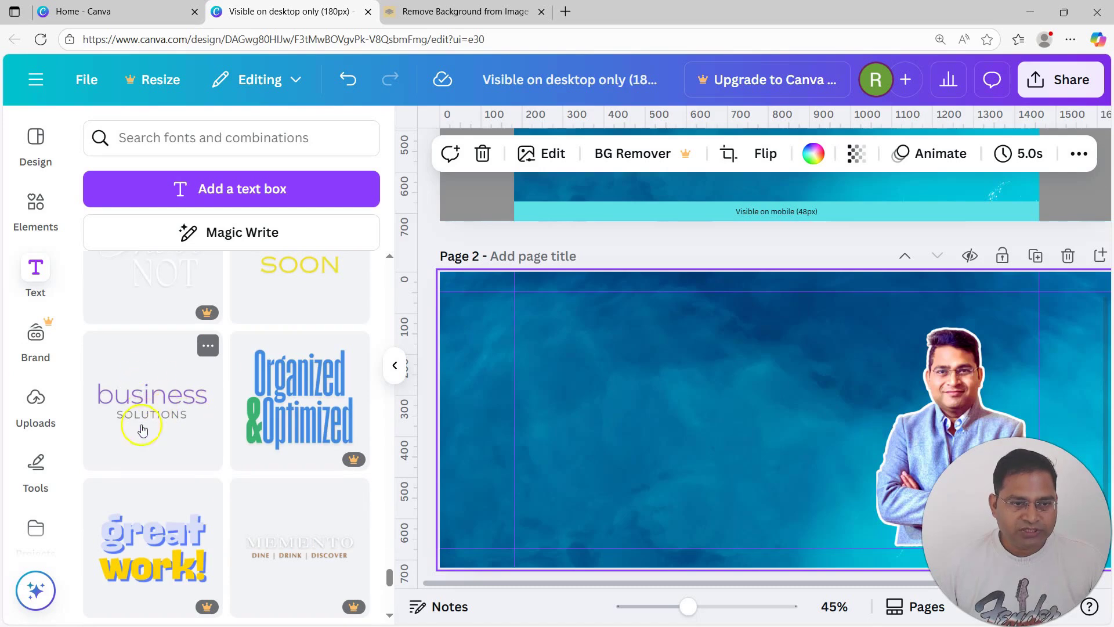
drag(156, 411, 736, 423)
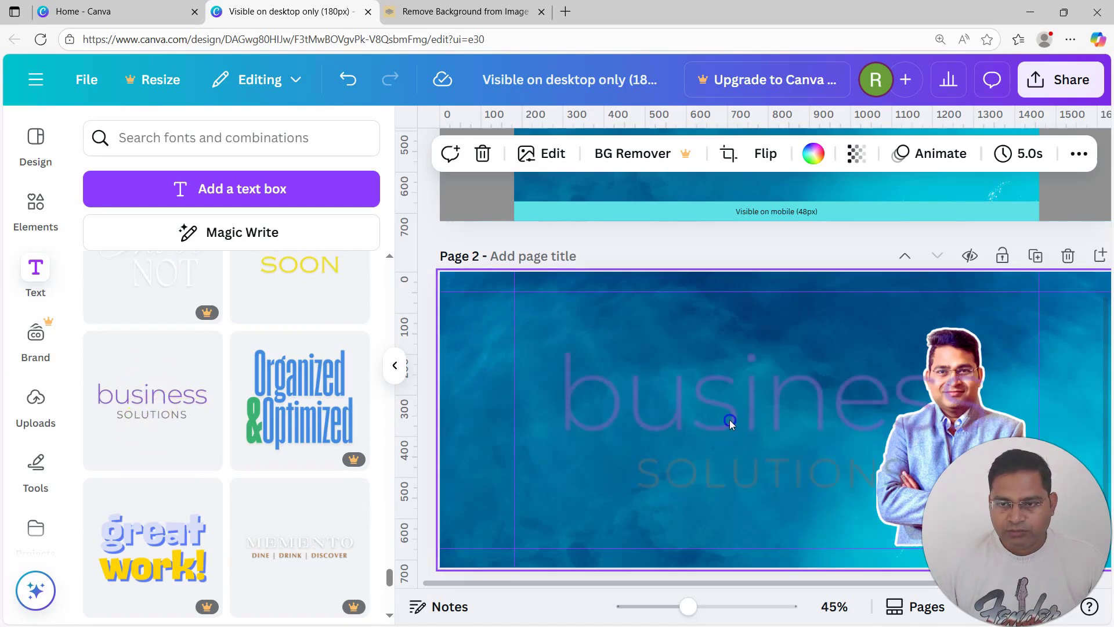
click(762, 427)
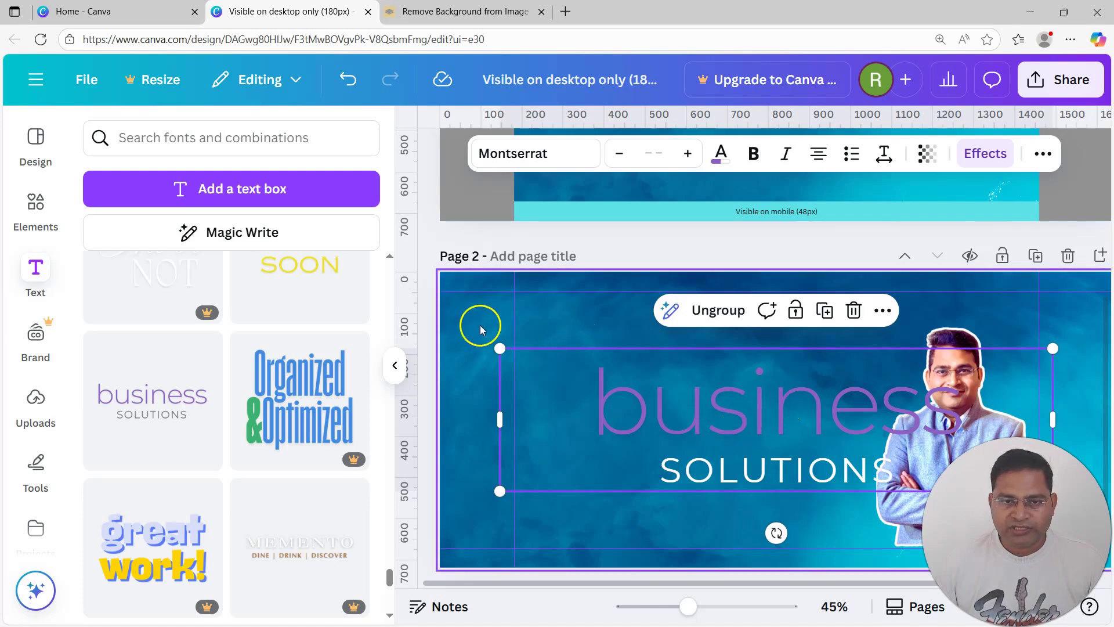
click(639, 373)
click(745, 418)
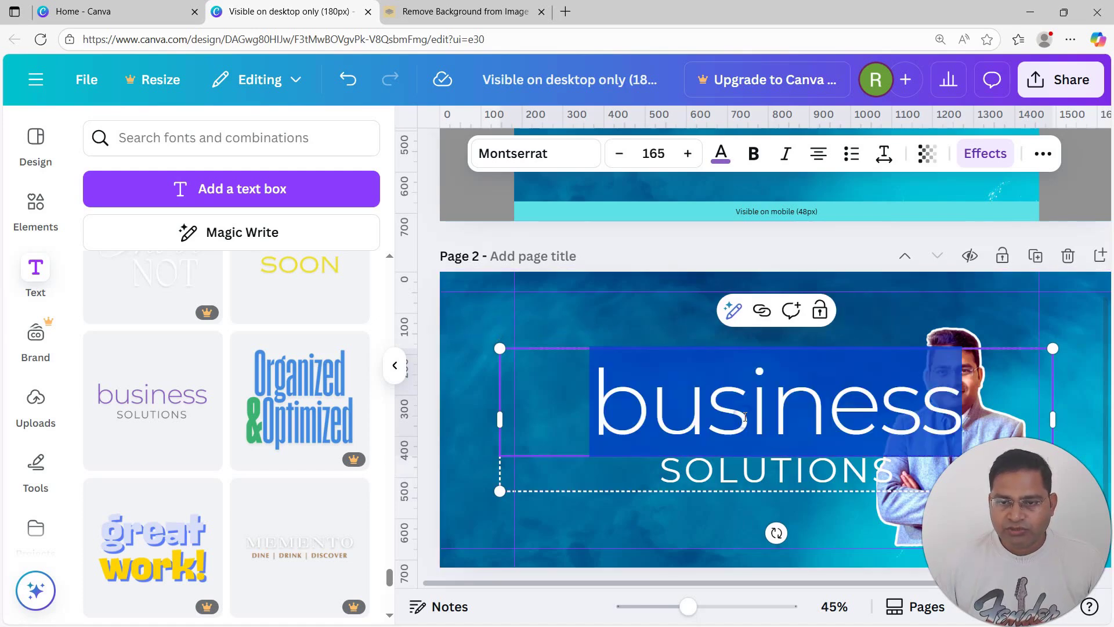
- Replace page 2's background image with a solid medium blue picked from the photo colours, after trying Vividazure #016296
click(469, 312)
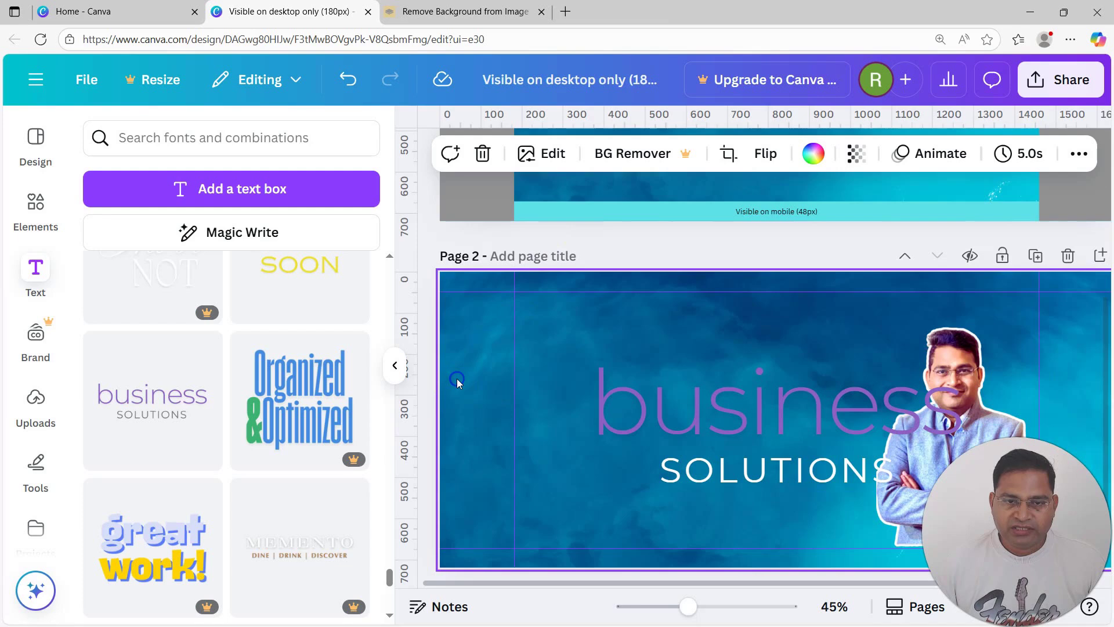
click(815, 155)
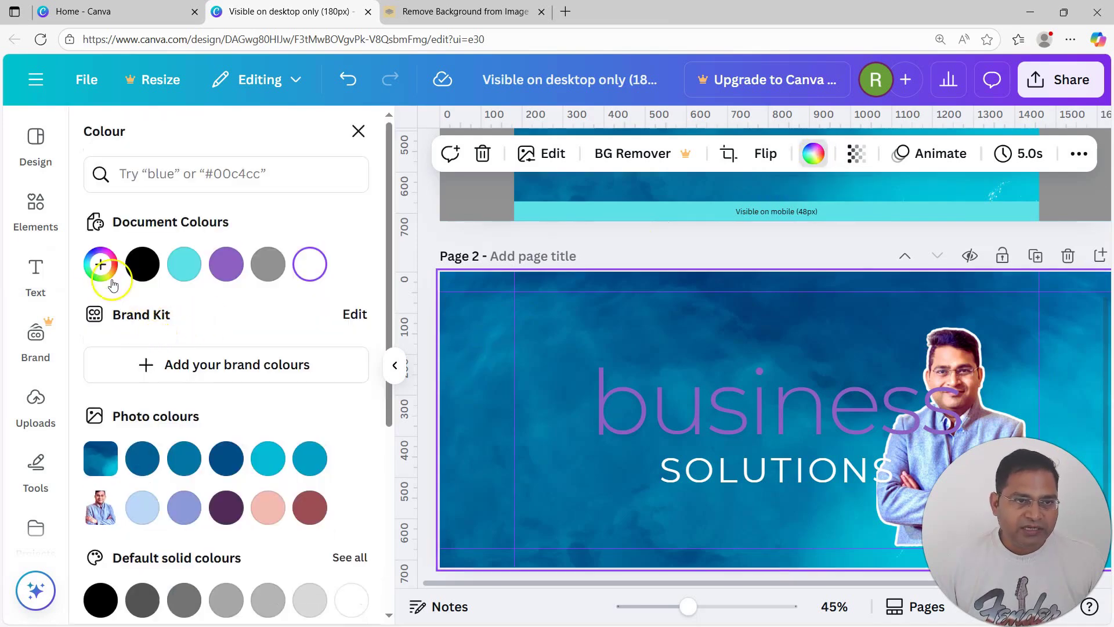
click(100, 266)
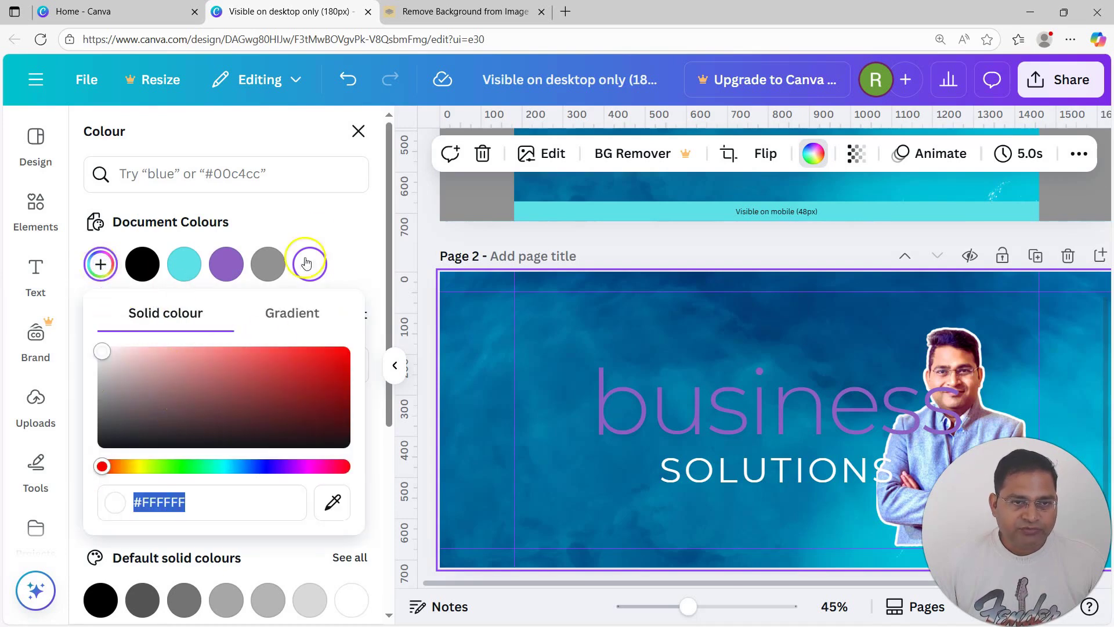
click(331, 218)
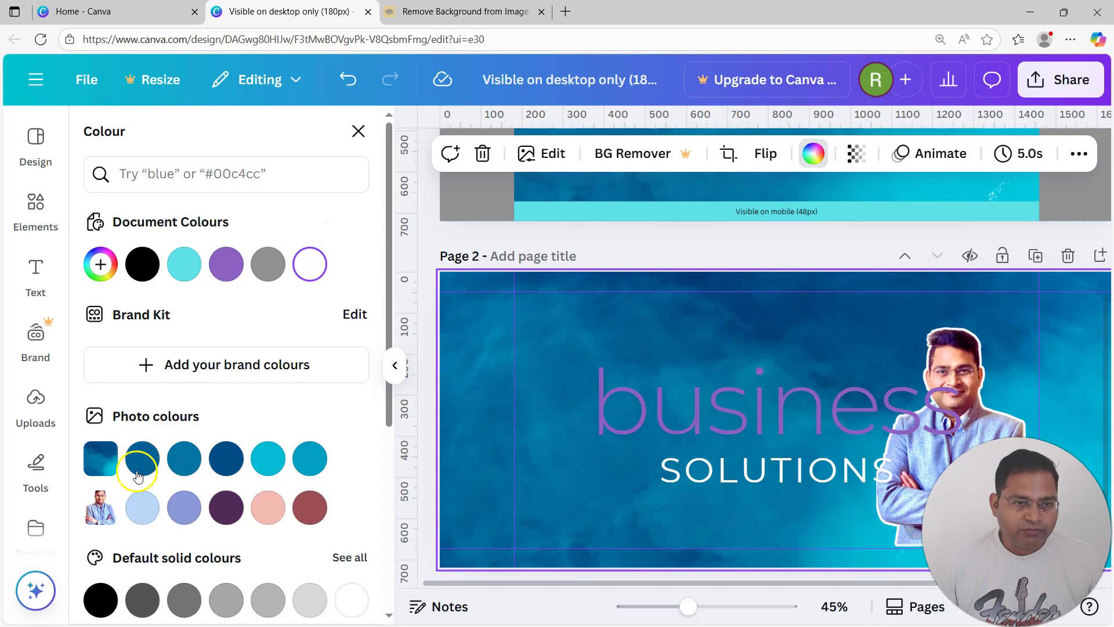
scroll(137, 460, down, 3)
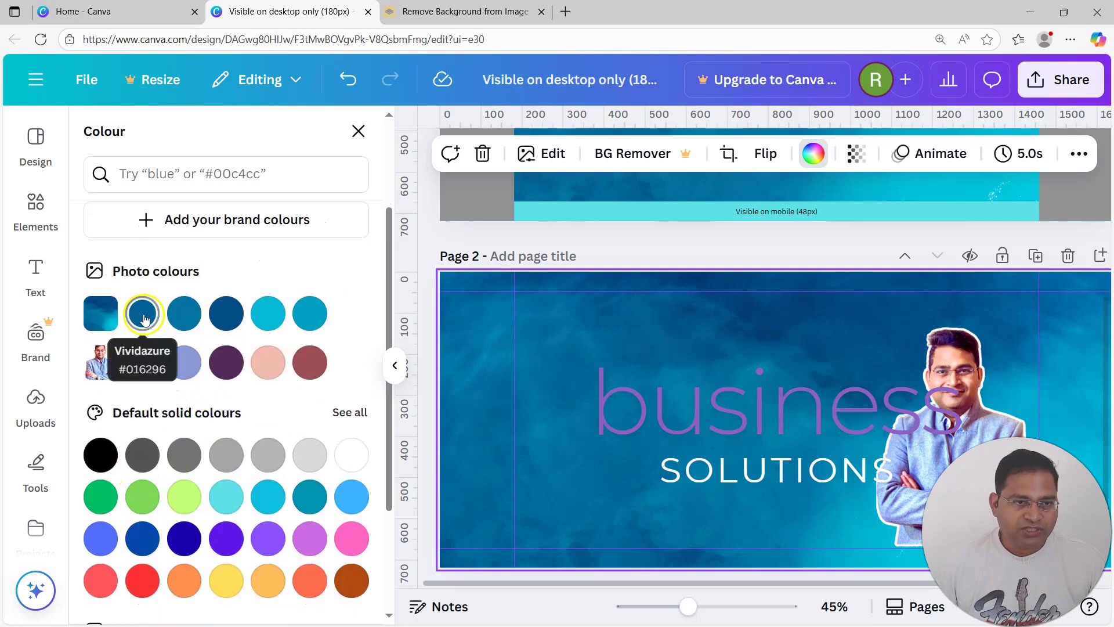
click(144, 316)
click(90, 315)
click(105, 318)
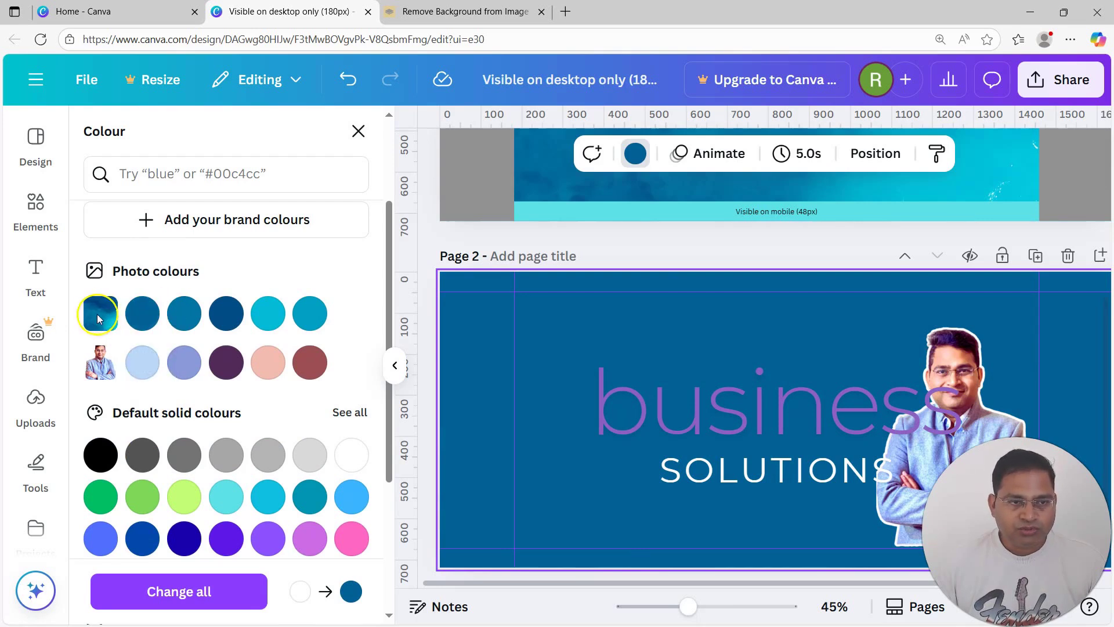
click(182, 312)
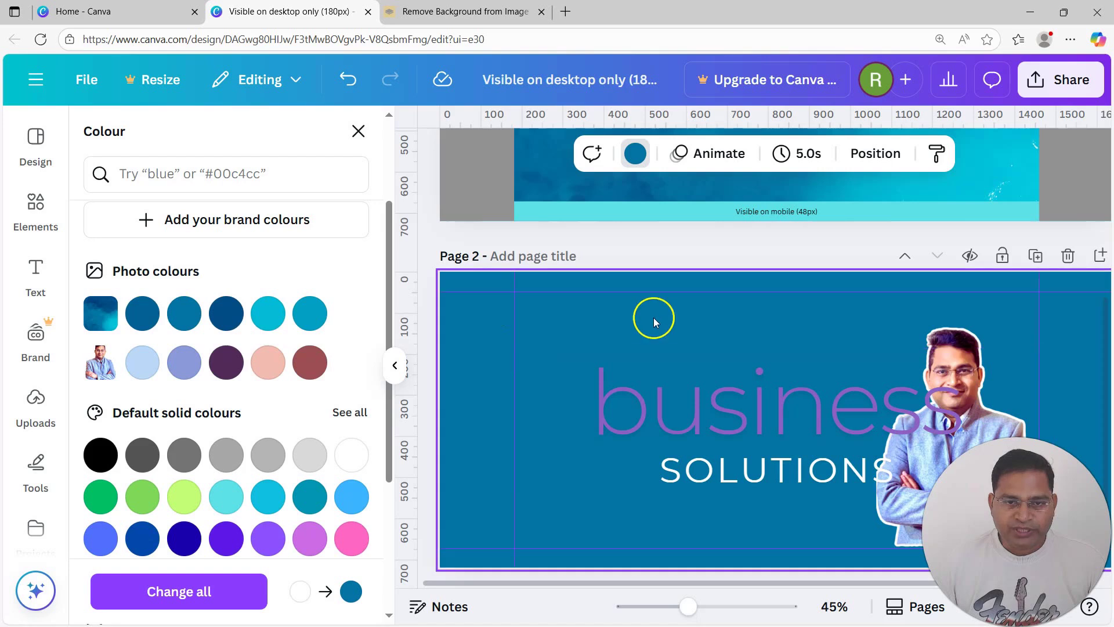
- Change page 2's background to a custom solid dark navy blue
scroll(142, 395, up, 3)
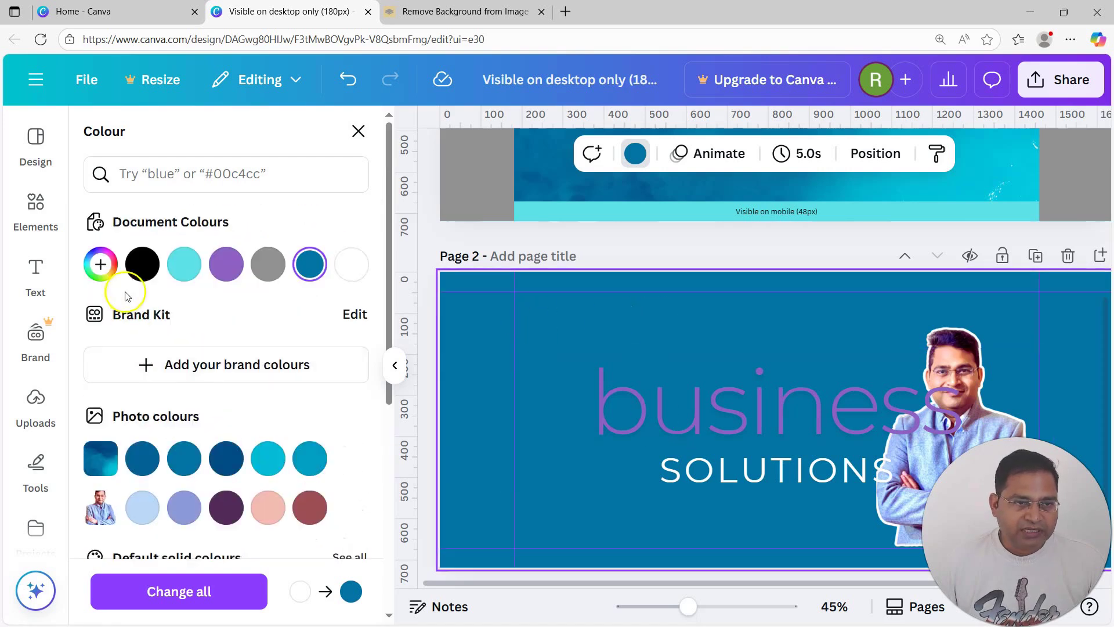
click(100, 264)
drag(344, 378, 343, 398)
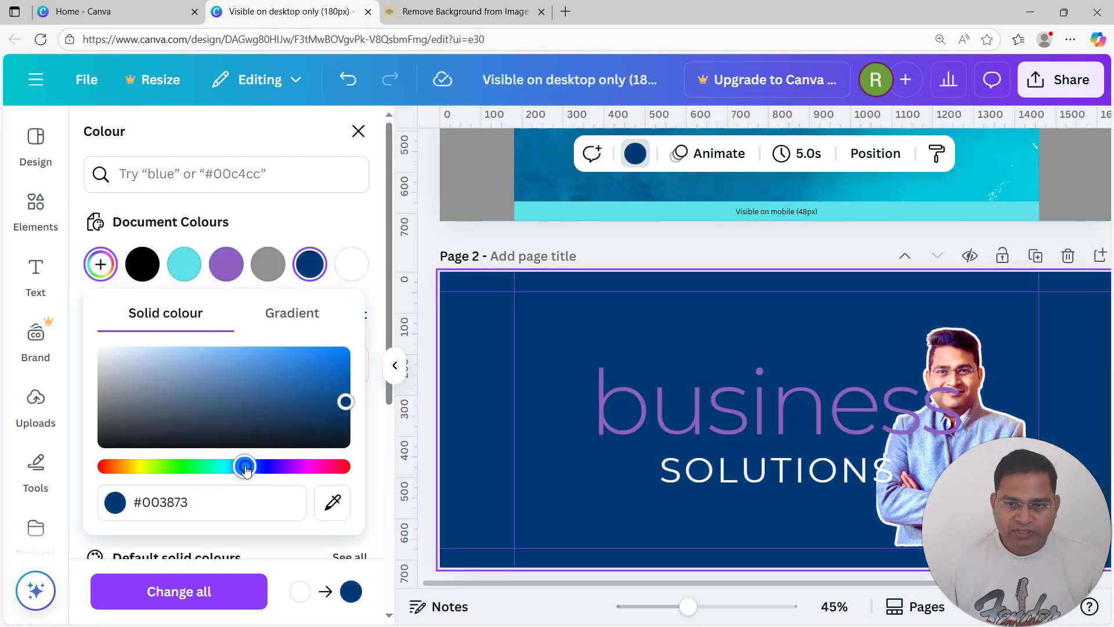
- Replace the "business" text with "RCV Academy" and widen its box until the title fits on one line
click(741, 398)
double_click(744, 397)
text(RCV Academy)
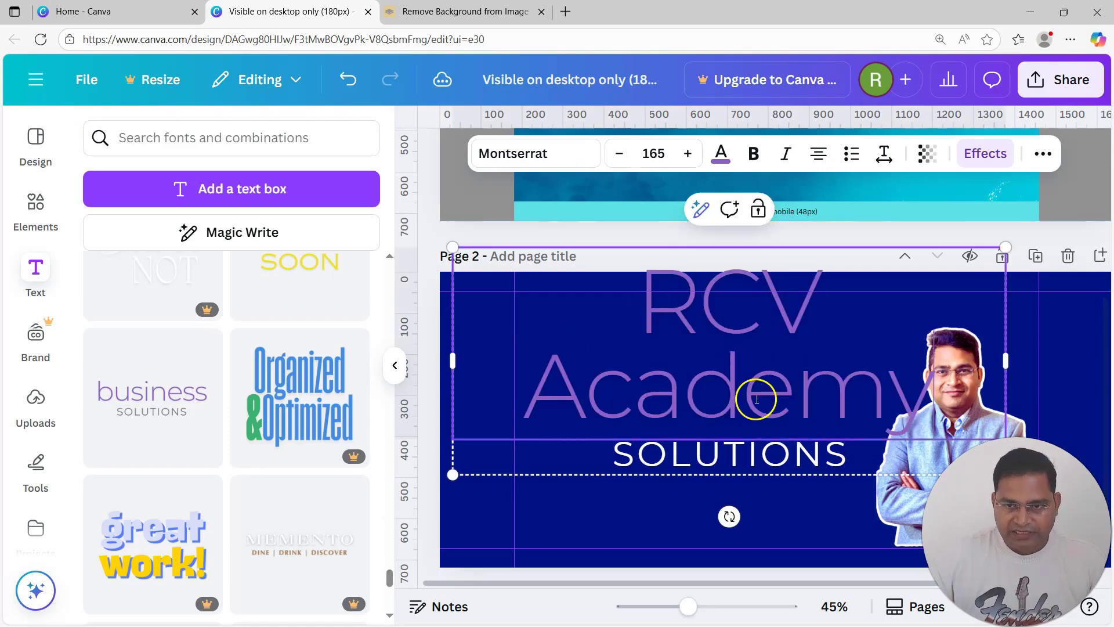
drag(1006, 361, 1084, 361)
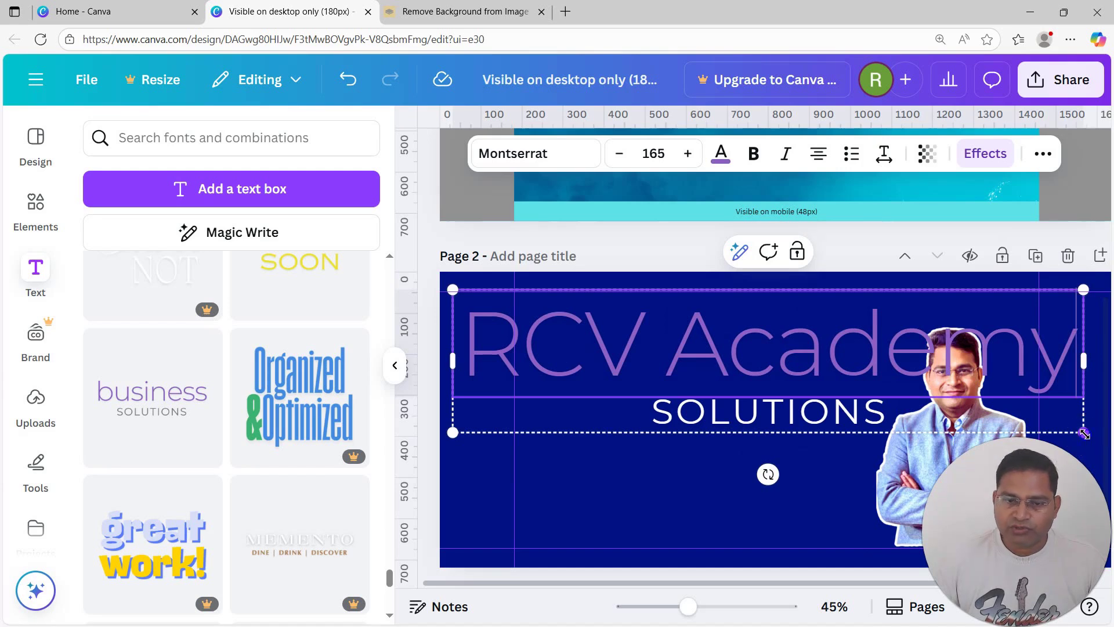
- Scale down the title group and the portrait, and arrange them side by side within the safe-zone guides
drag(1084, 432, 868, 446)
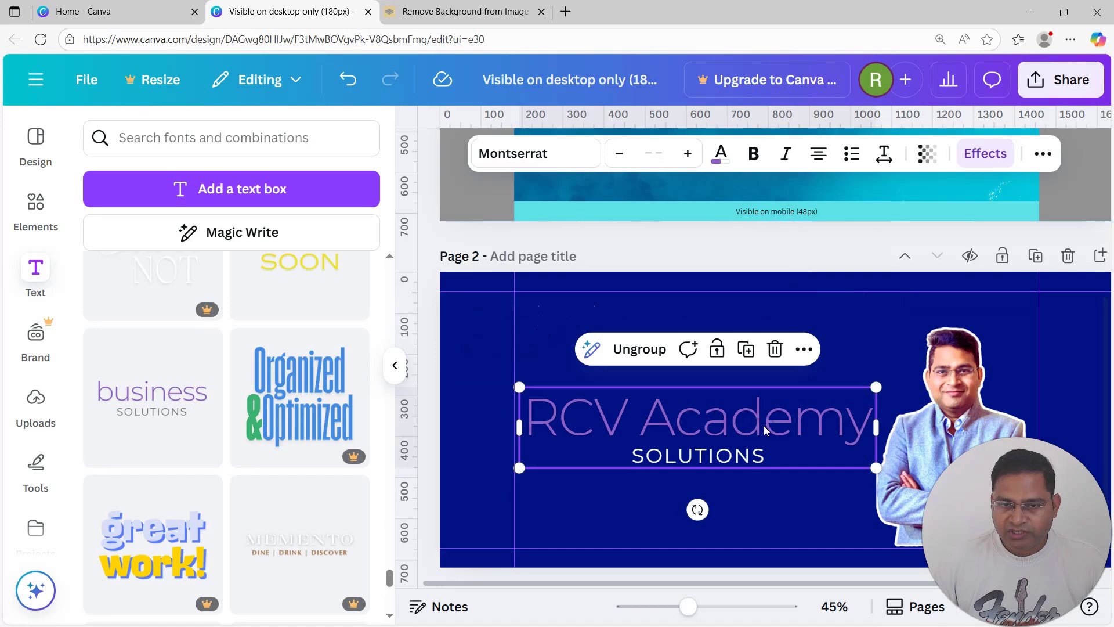
click(947, 461)
drag(877, 307, 906, 358)
drag(981, 462, 986, 427)
drag(753, 421, 768, 431)
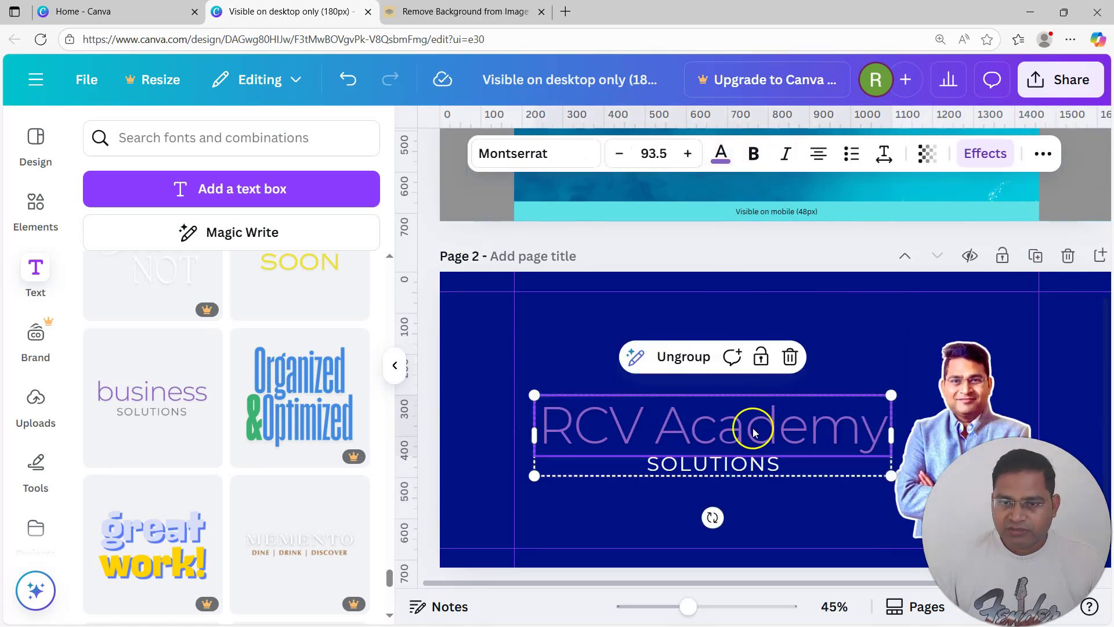
- Change the "RCV Academy" title's text colour to white
click(720, 157)
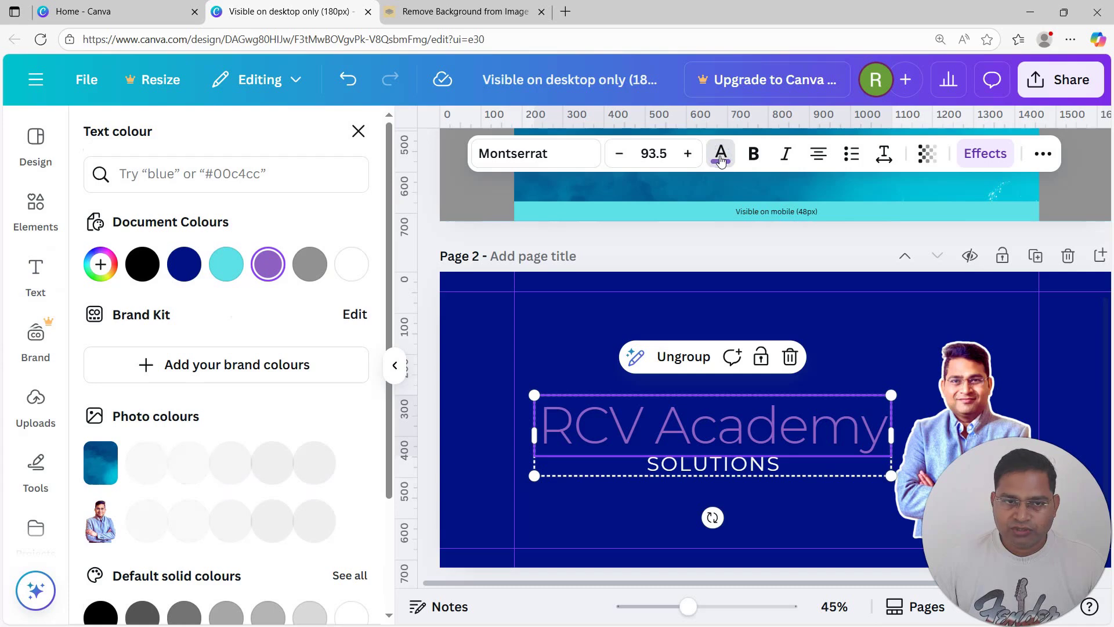
click(351, 264)
click(1065, 363)
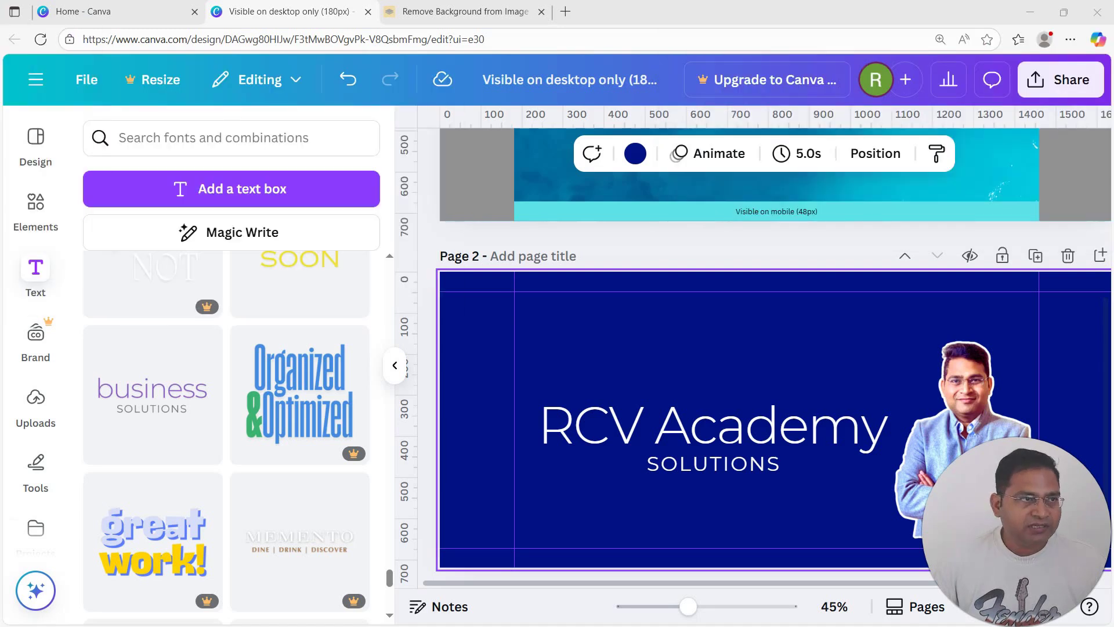
- Replace the "SOLUTIONS" text with "EDUCATING FOR EXCELLENCE! MAKING YOU JOB READY!"
double_click(688, 464)
text(EDUCA)
text(FOR )
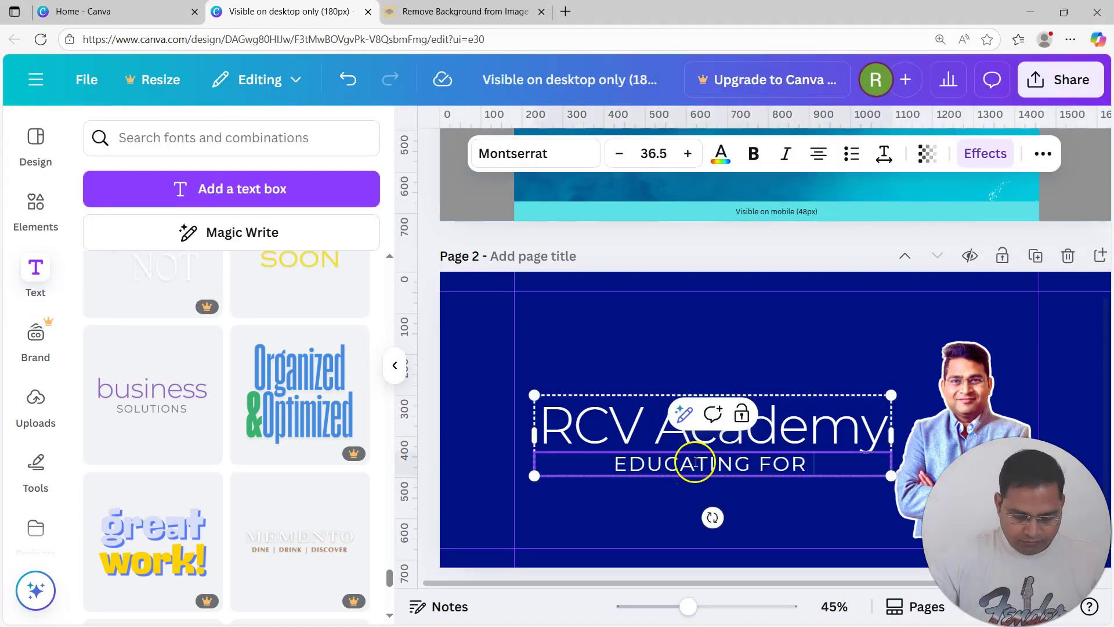
text(EXCELLENCE! MAKING YOU JOB READY!)
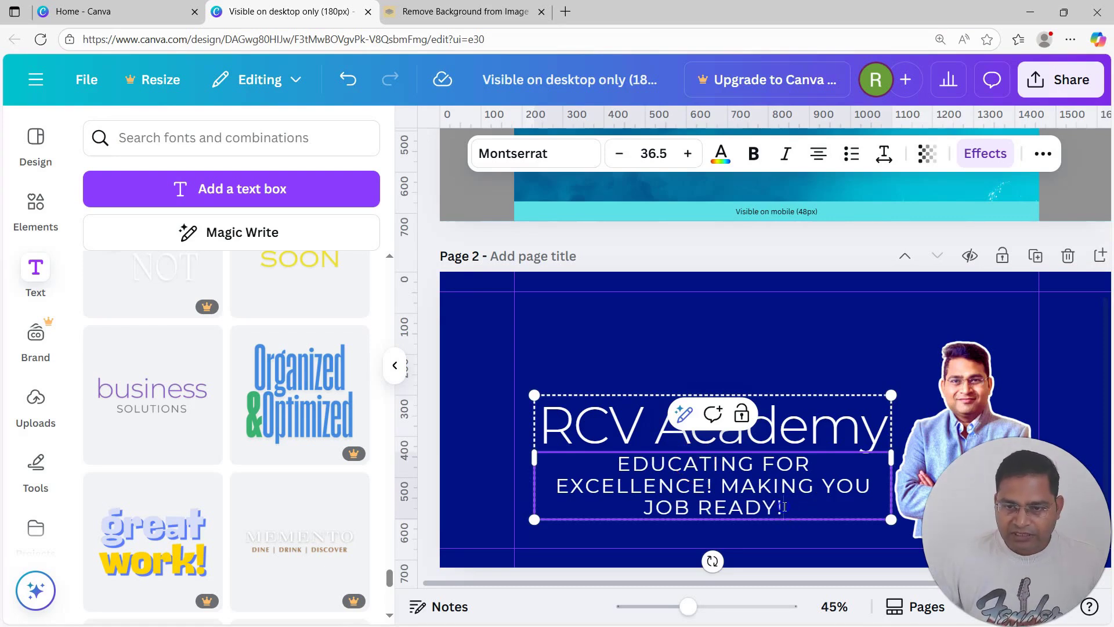
- Reduce the tagline's font size to 18.5 so it fits on one line under the title
drag(784, 507, 626, 472)
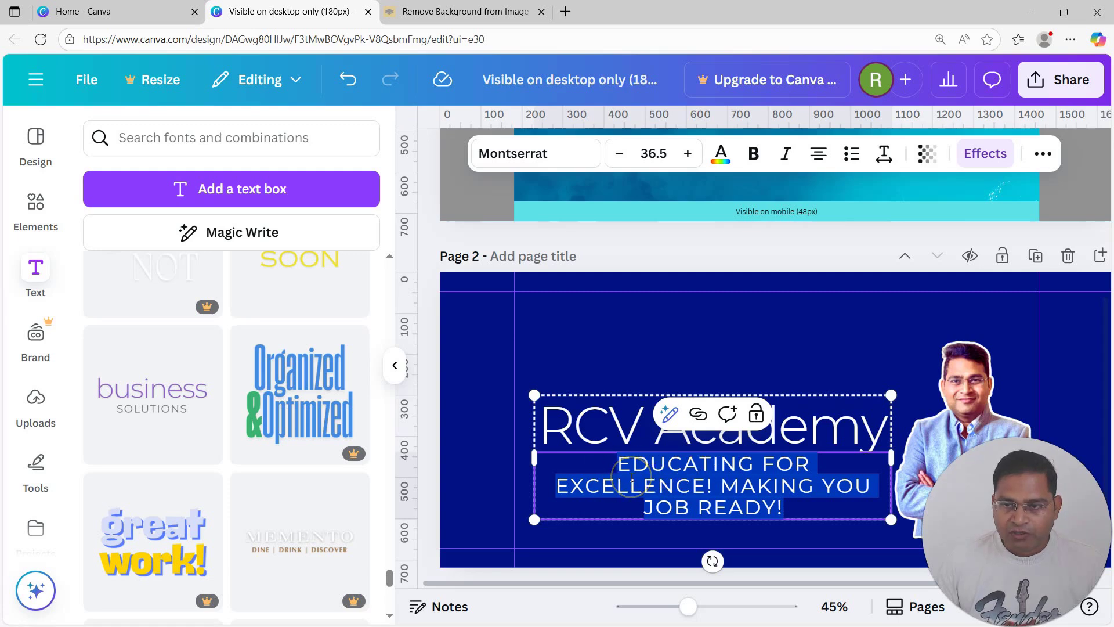
drag(637, 466, 642, 249)
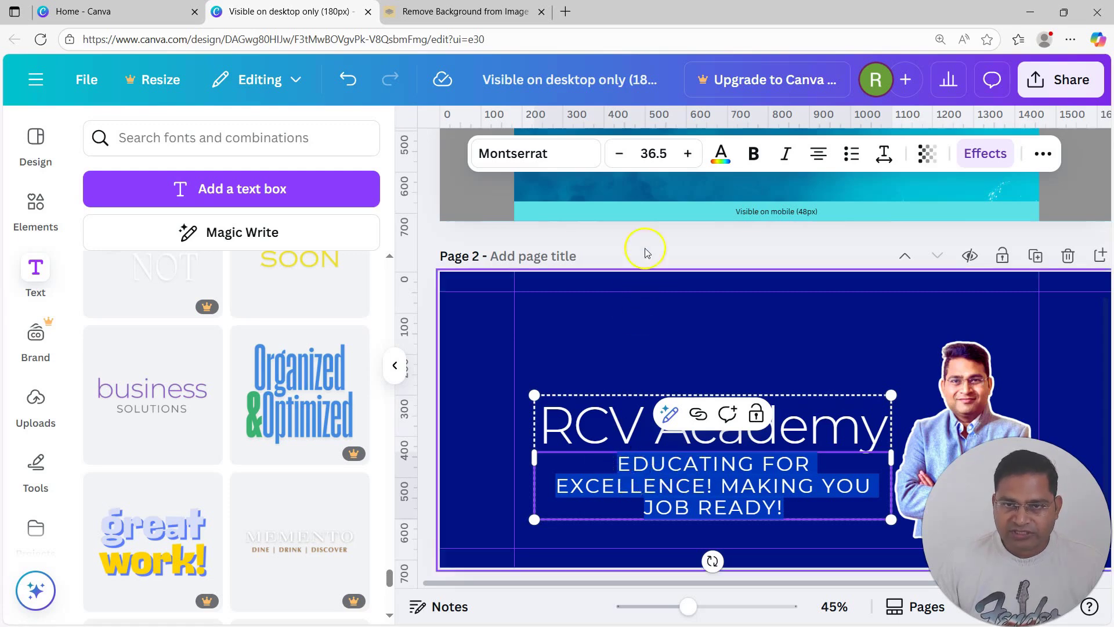
click(619, 155)
click(620, 154)
click(619, 154)
click(619, 155)
click(619, 154)
click(619, 155)
click(619, 154)
click(620, 155)
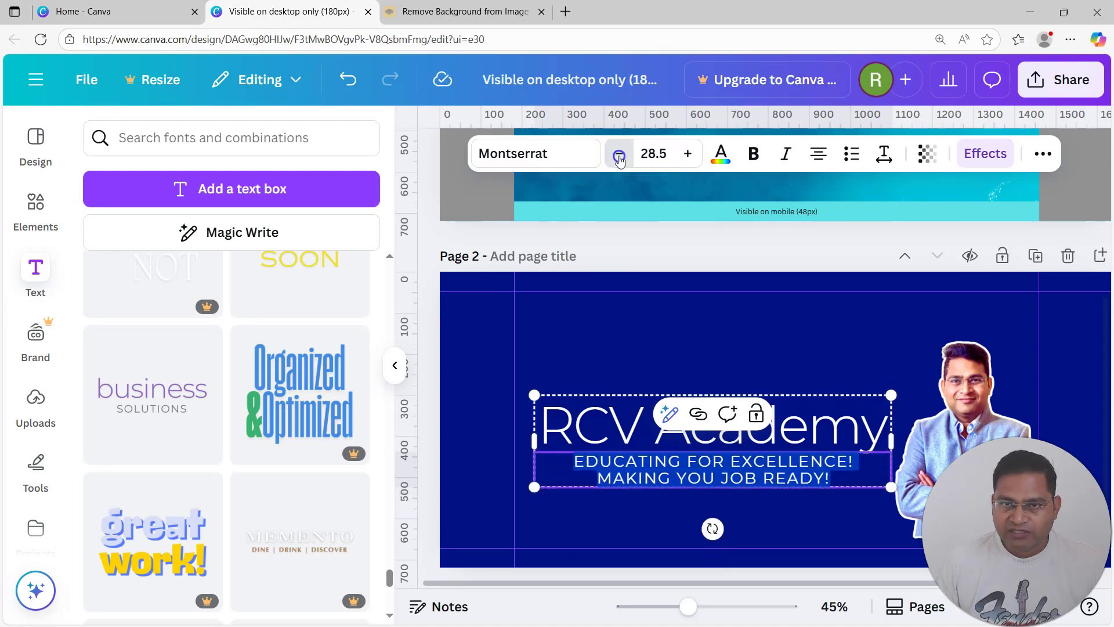
click(620, 154)
double_click(619, 155)
double_click(619, 154)
double_click(619, 154)
double_click(619, 154)
click(619, 154)
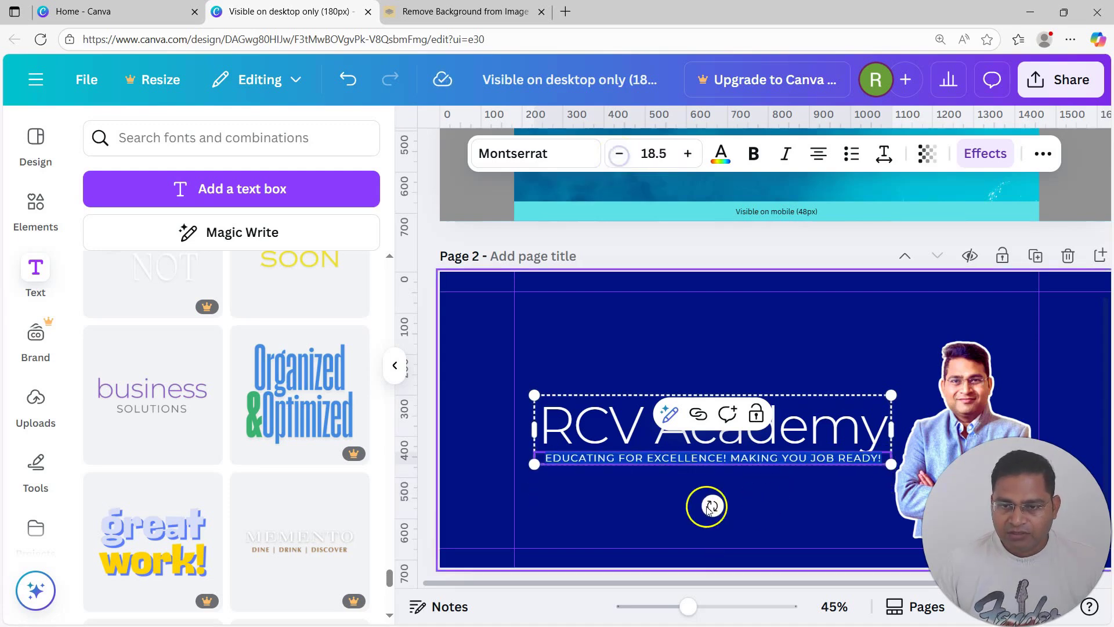
- Set the "RCV Academy" title's font size to 80
click(789, 430)
double_click(788, 431)
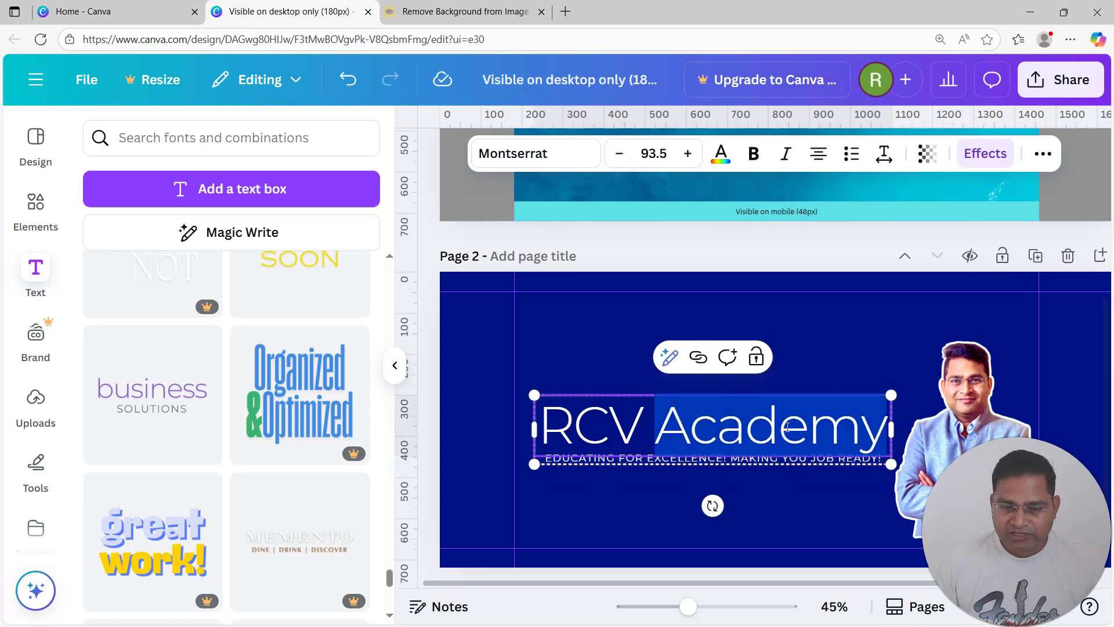
click(788, 428)
click(652, 162)
click(652, 154)
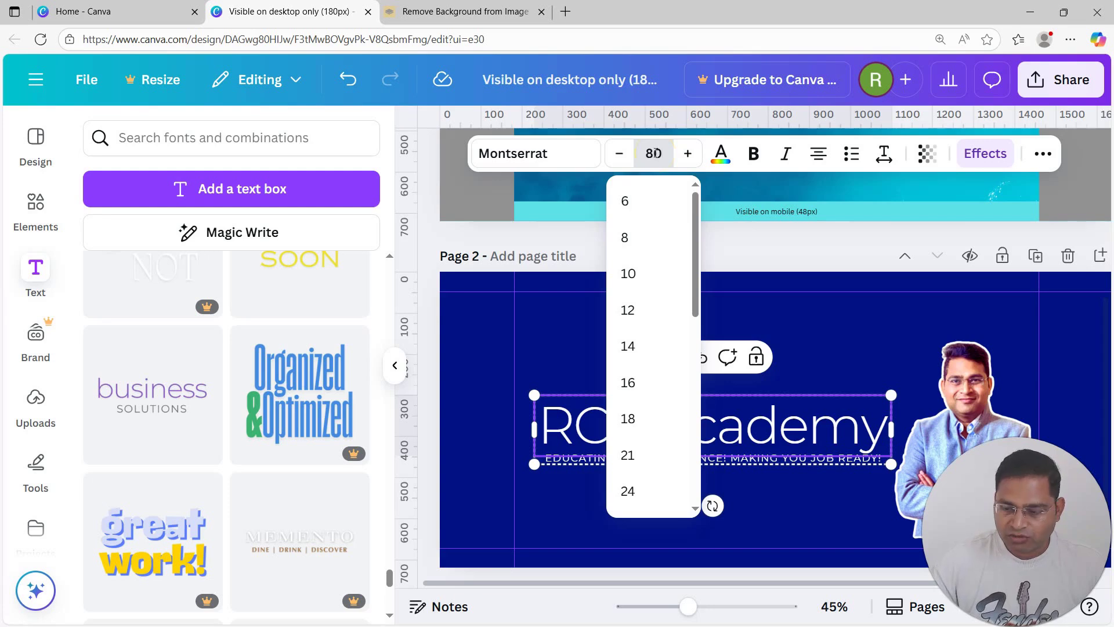
text(80)
key(Return)
click(744, 493)
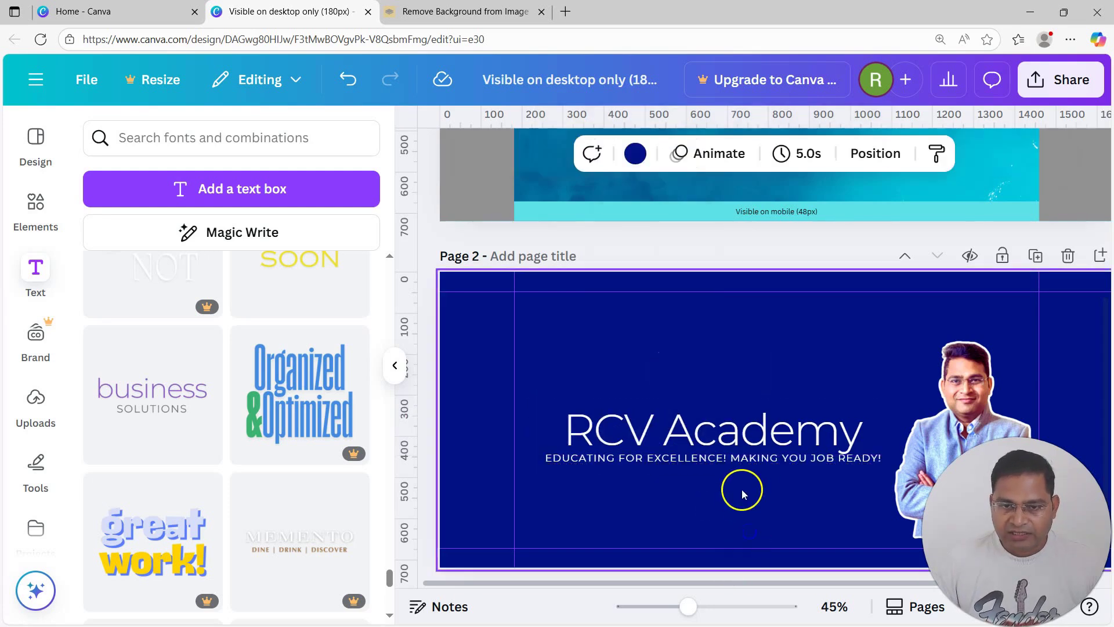
- Move the title and tagline group slightly up on page 2
click(810, 464)
drag(772, 447, 770, 419)
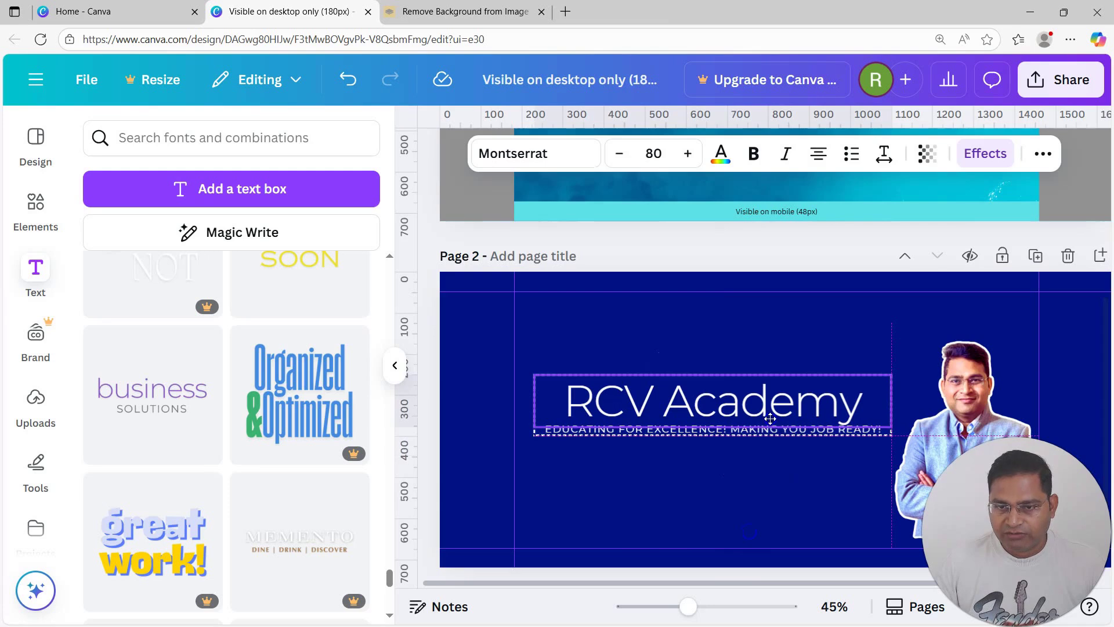
click(745, 476)
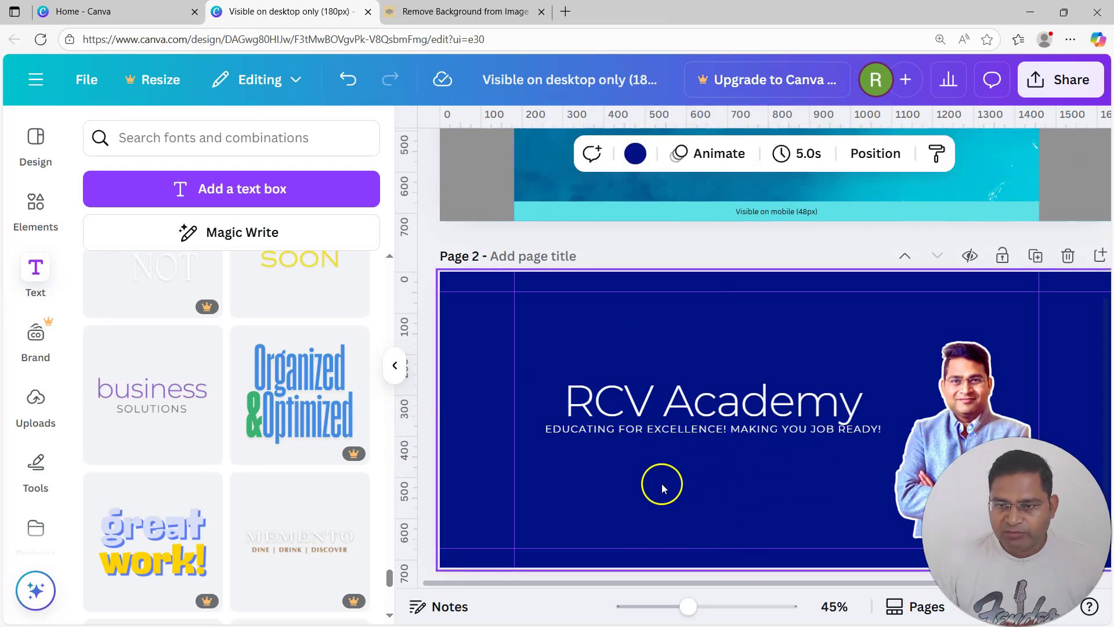
- Search the elements for "subscribe" graphics and add the free red Subscribe button with the play icon to page 2
click(36, 204)
click(215, 142)
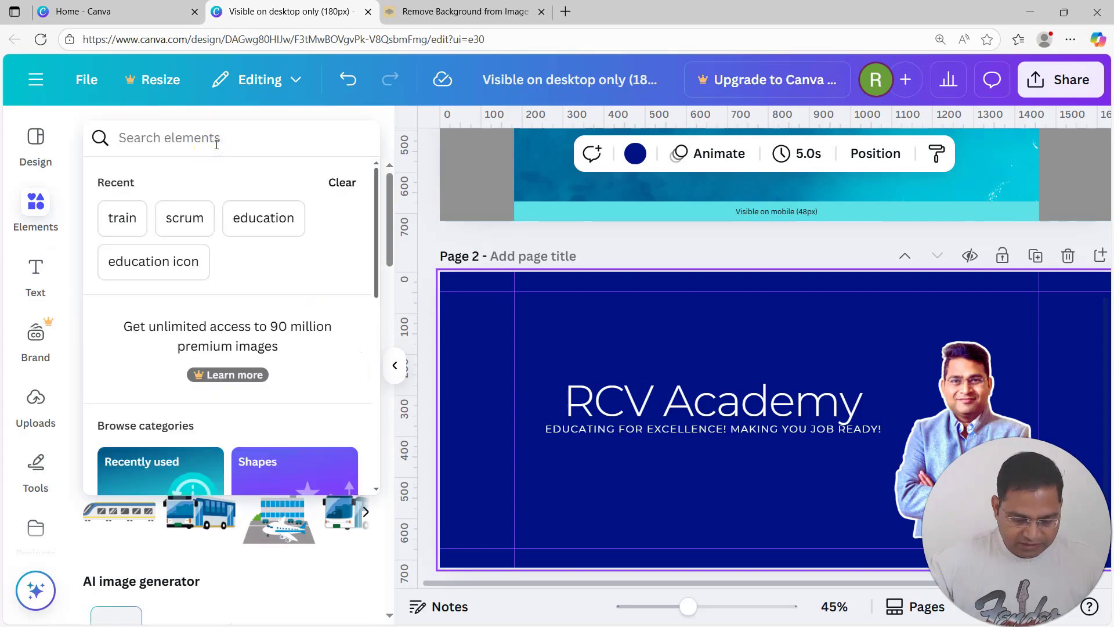
text(subsc)
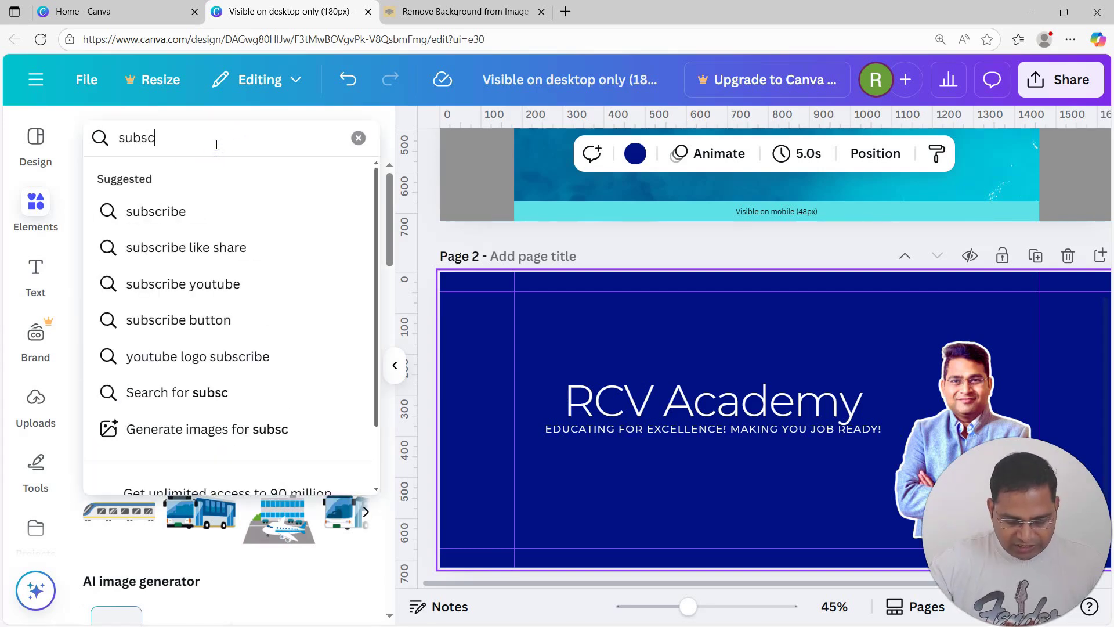
text(ribe)
key(Return)
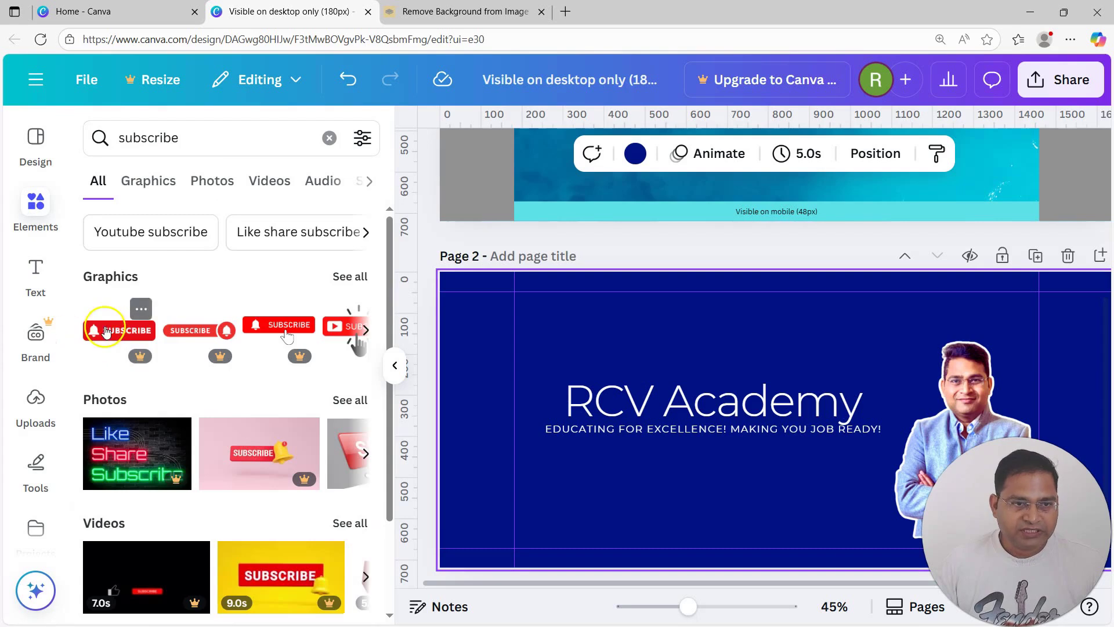
click(353, 278)
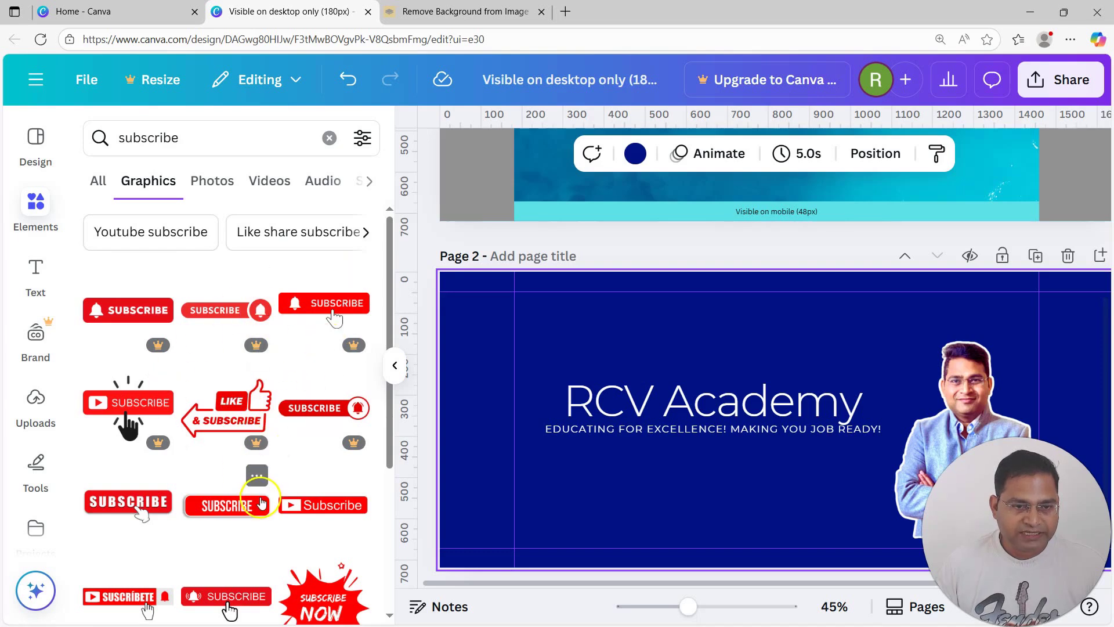
scroll(321, 427, down, 1)
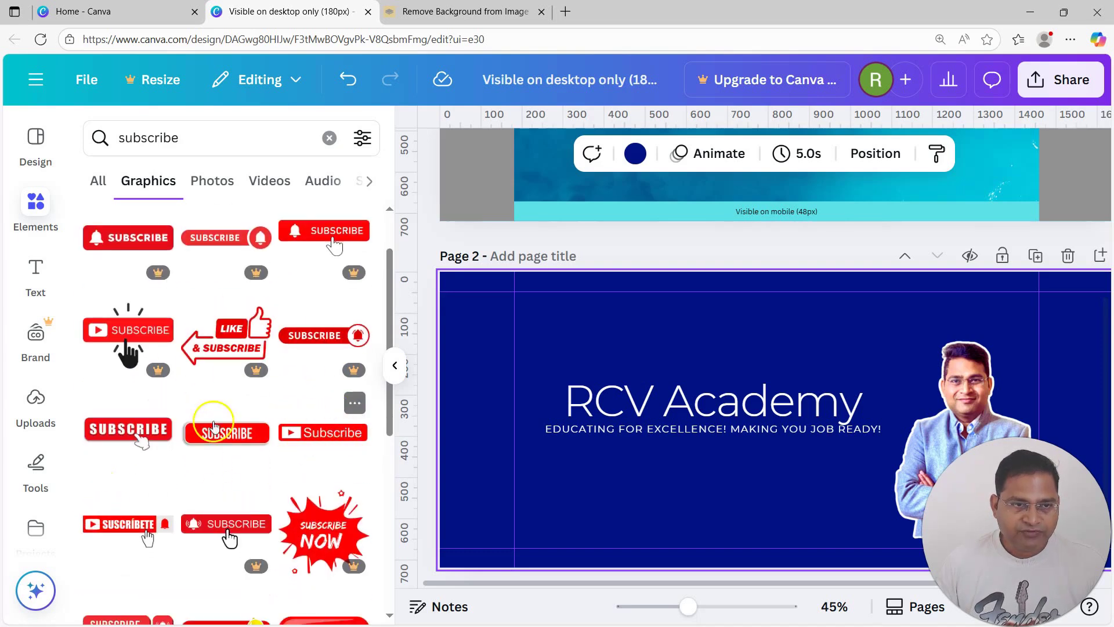
scroll(154, 456, down, 2)
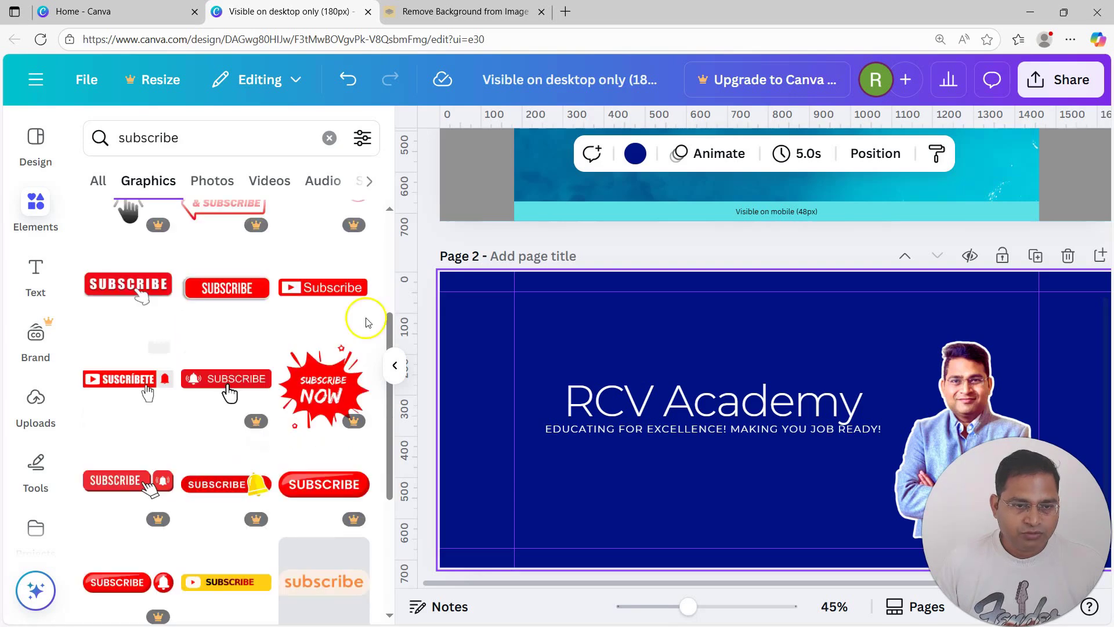
click(325, 293)
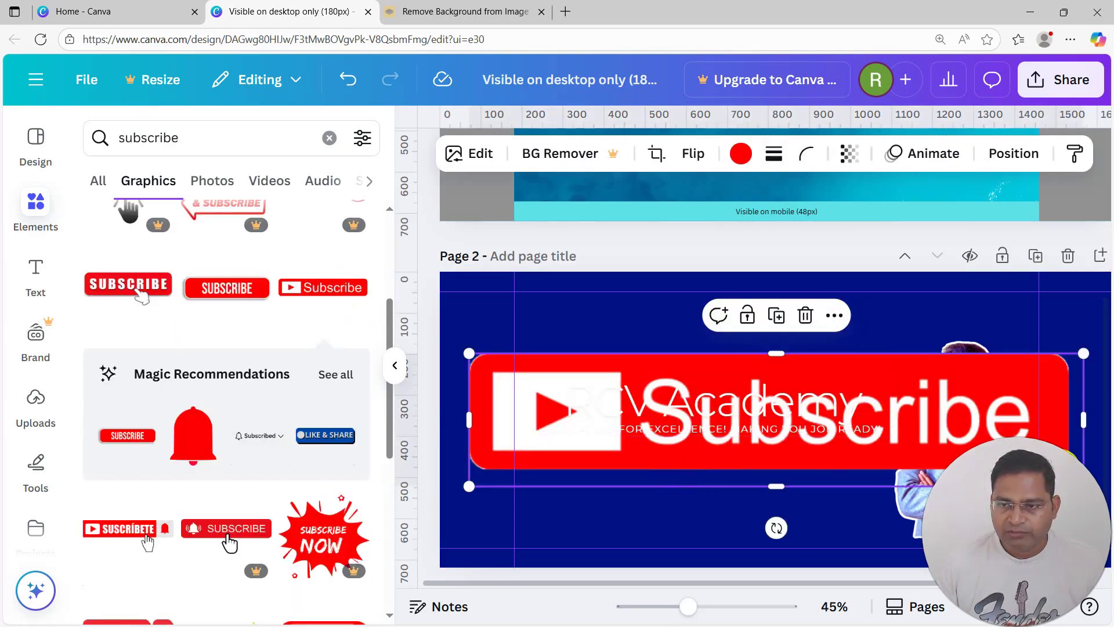
- Shrink the Subscribe button and place it below the start of the tagline, moving the title group up a little
drag(1091, 484, 610, 464)
drag(747, 421, 750, 400)
drag(589, 464, 591, 448)
click(547, 484)
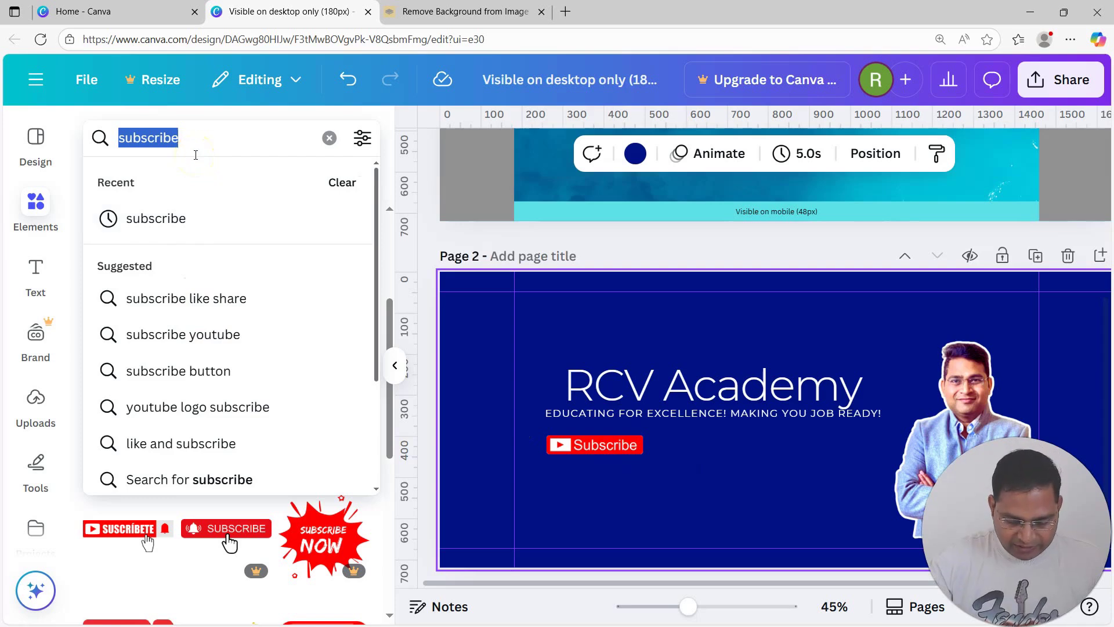
- Search the element graphics for "follow" and look through the button designs
text(follow)
key(Return)
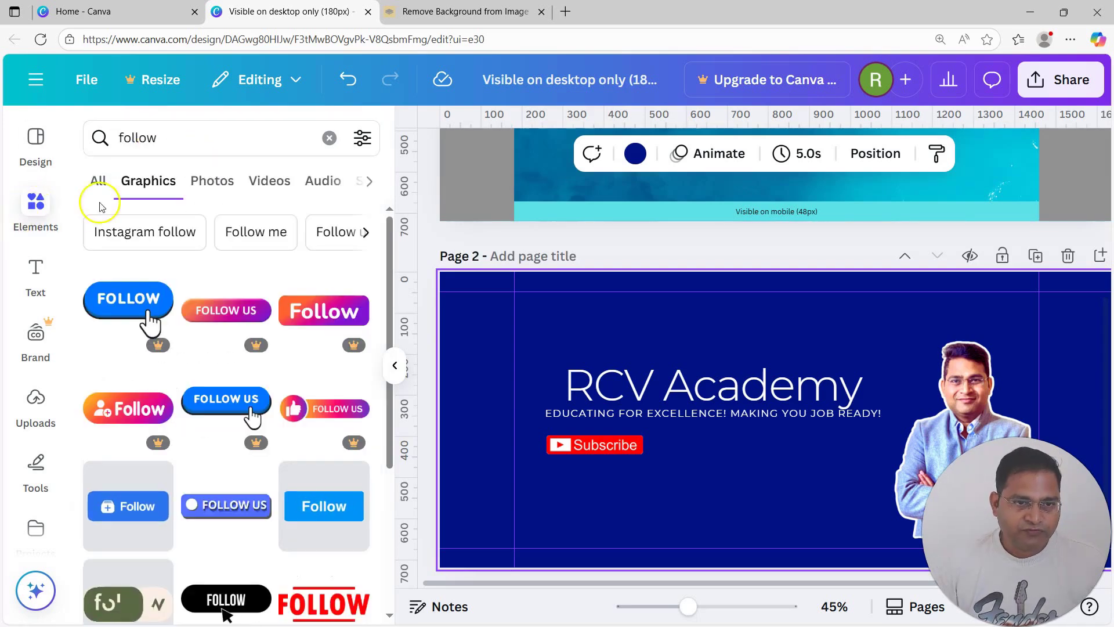
scroll(107, 404, down, 3)
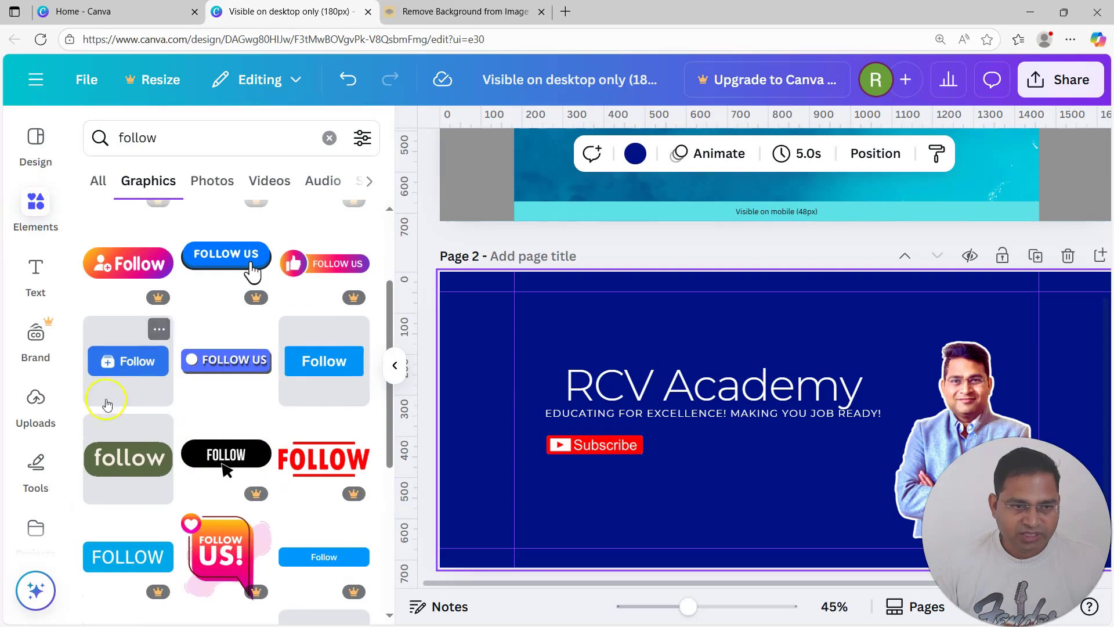
scroll(129, 327, down, 3)
- Search the graphics for "follow us" and add the free blue-purple FOLLOW US button with the white circle to page 2
click(181, 150)
text(us)
key(Return)
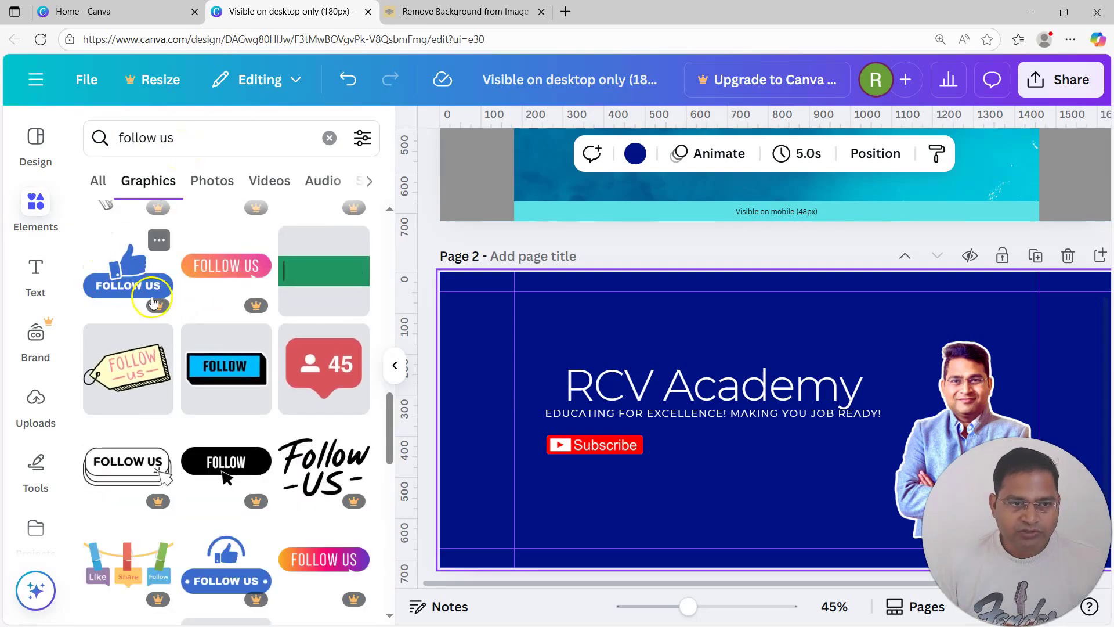
scroll(176, 476, down, 3)
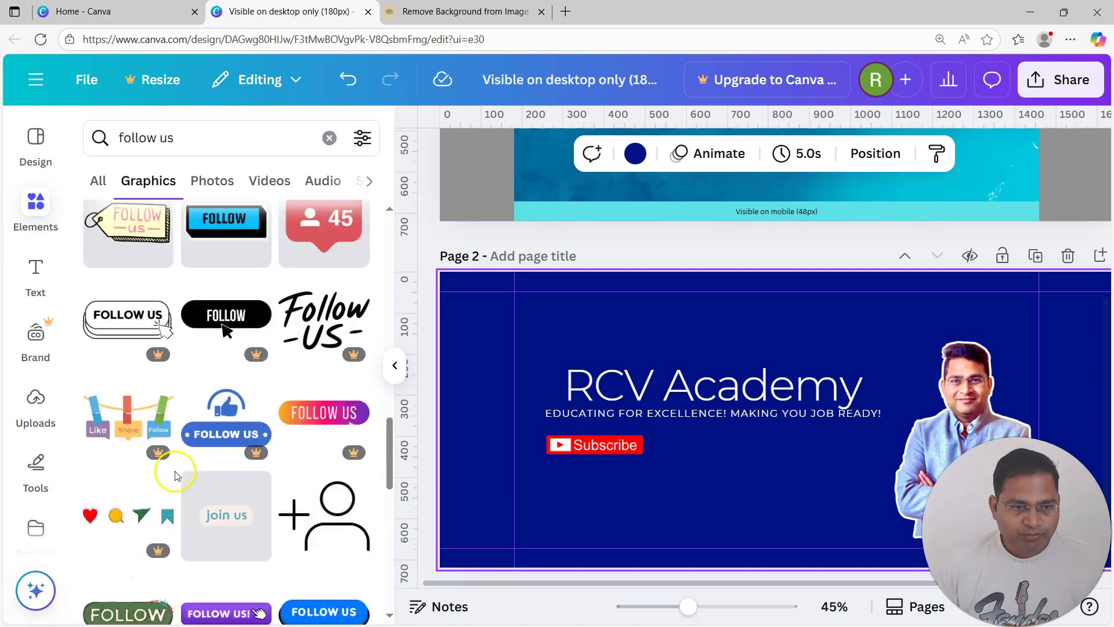
scroll(177, 476, down, 1)
scroll(151, 431, down, 2)
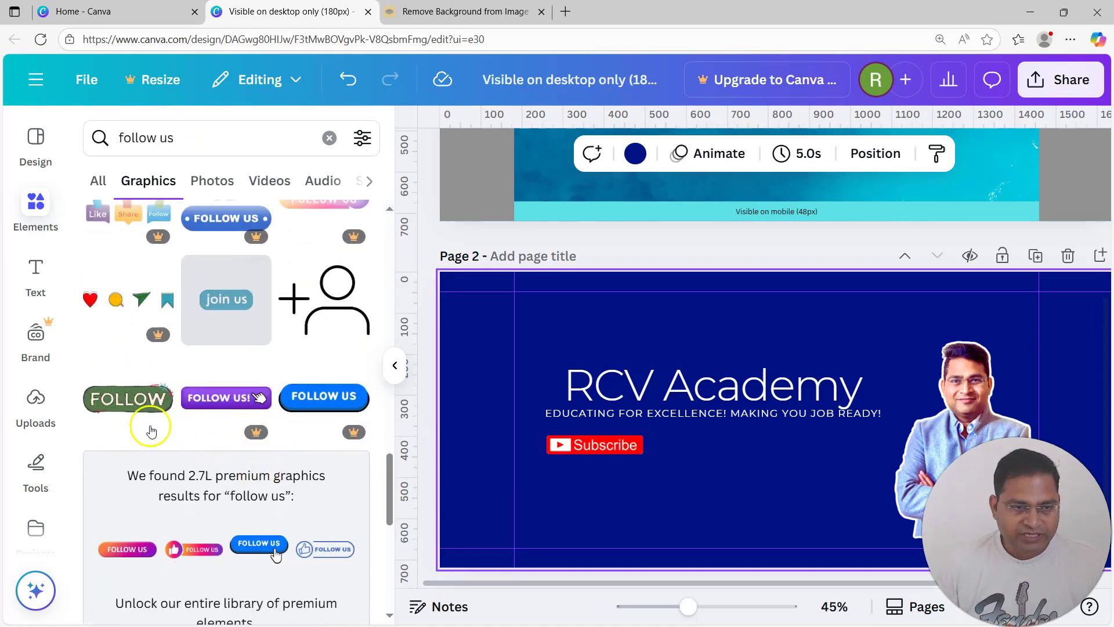
scroll(141, 462, down, 5)
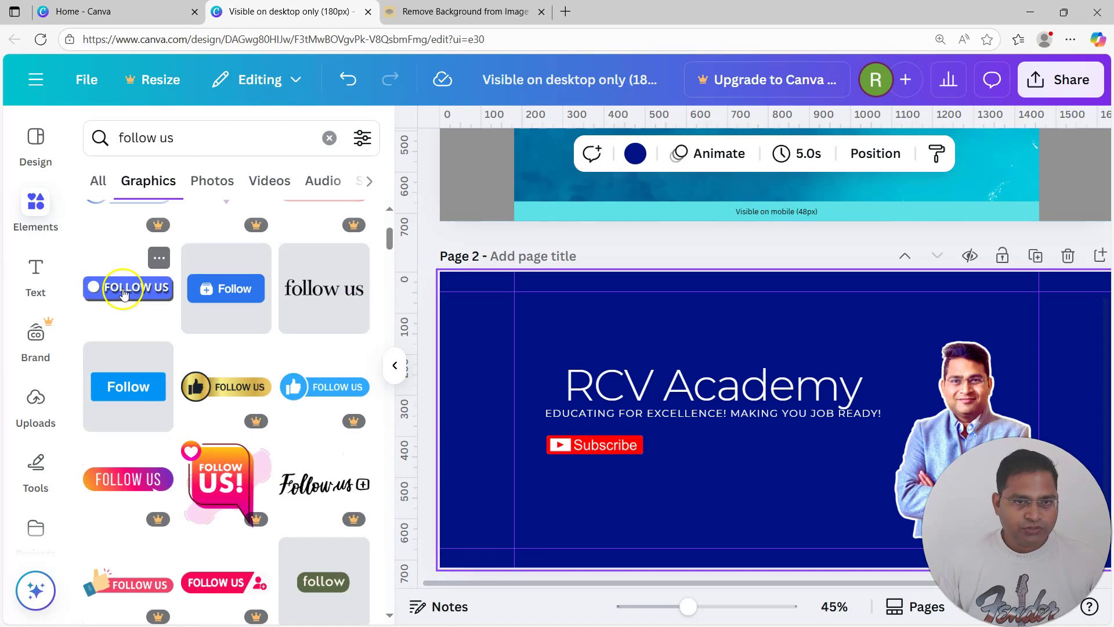
click(123, 289)
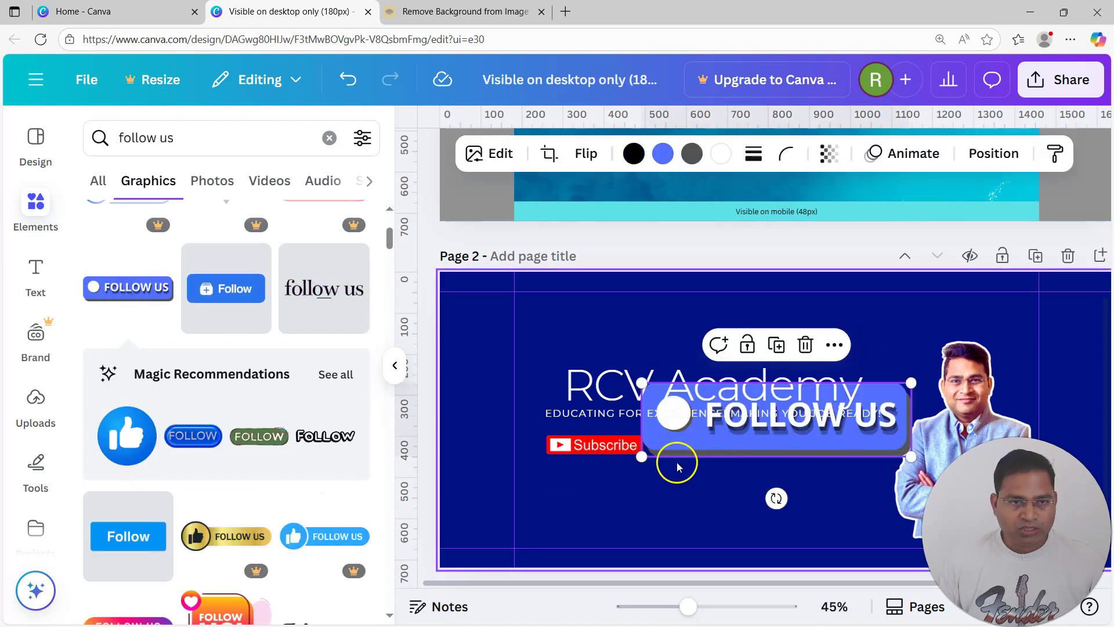
- Shrink the FOLLOW US button to about the Subscribe button's height and place it beside that button
drag(834, 445, 843, 505)
drag(914, 509, 732, 442)
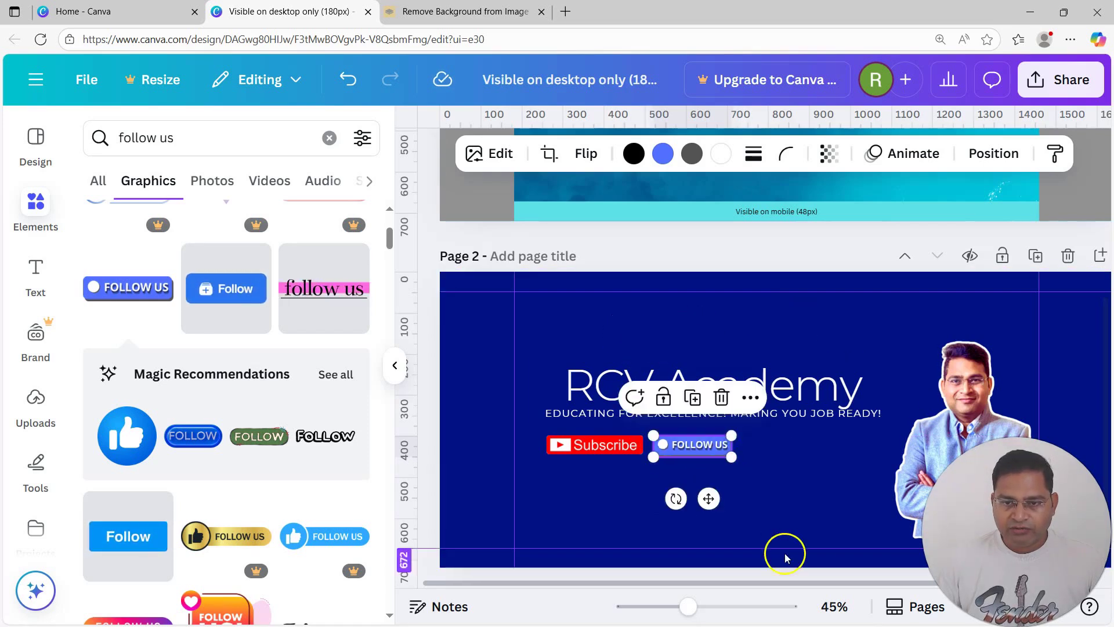
click(796, 505)
- Shift the Subscribe and FOLLOW US buttons right so the pair sits centred below the tagline
click(704, 444)
drag(704, 443, 779, 444)
click(638, 444)
drag(642, 443, 678, 440)
click(766, 444)
drag(804, 455, 743, 498)
click(671, 452)
click(743, 499)
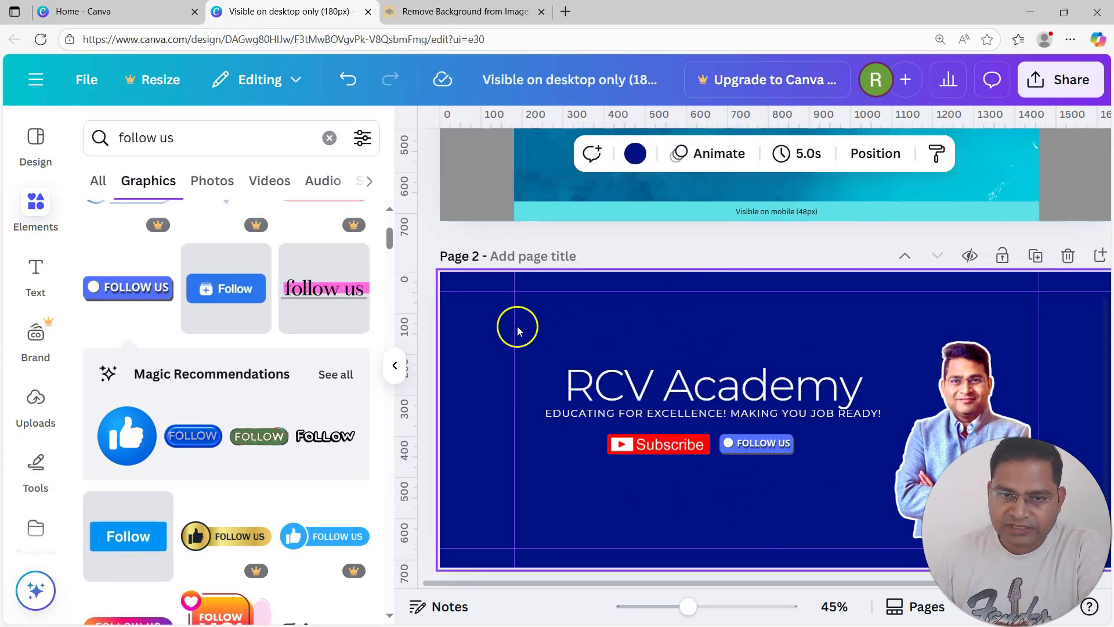
- Open the full set of image filters for the portrait on page 2 and try the Vivid filter Chroma
click(990, 377)
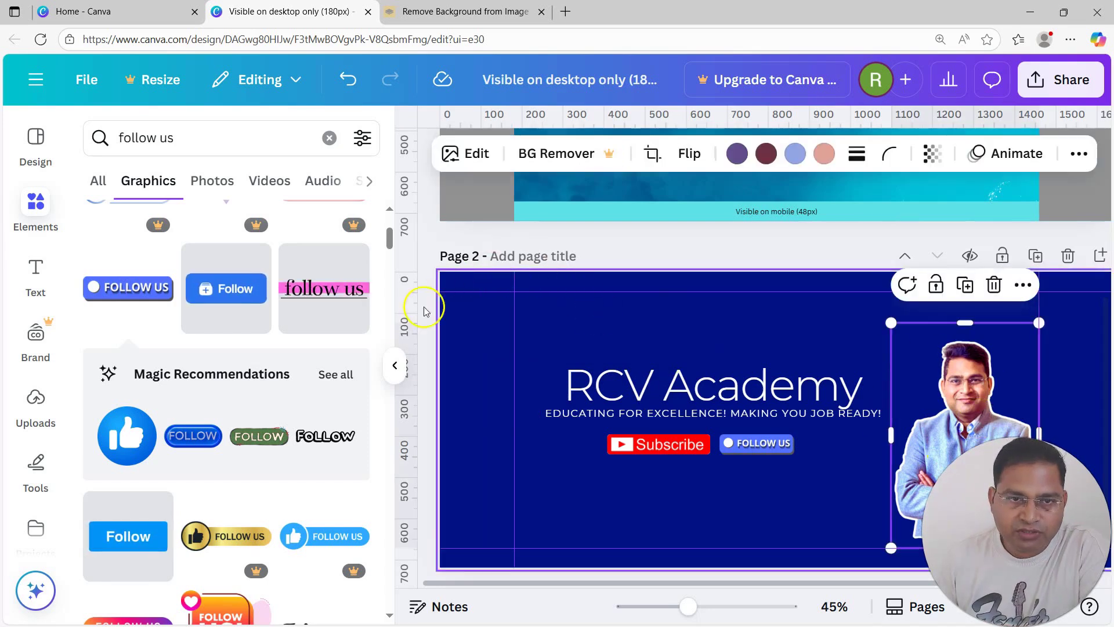
click(404, 370)
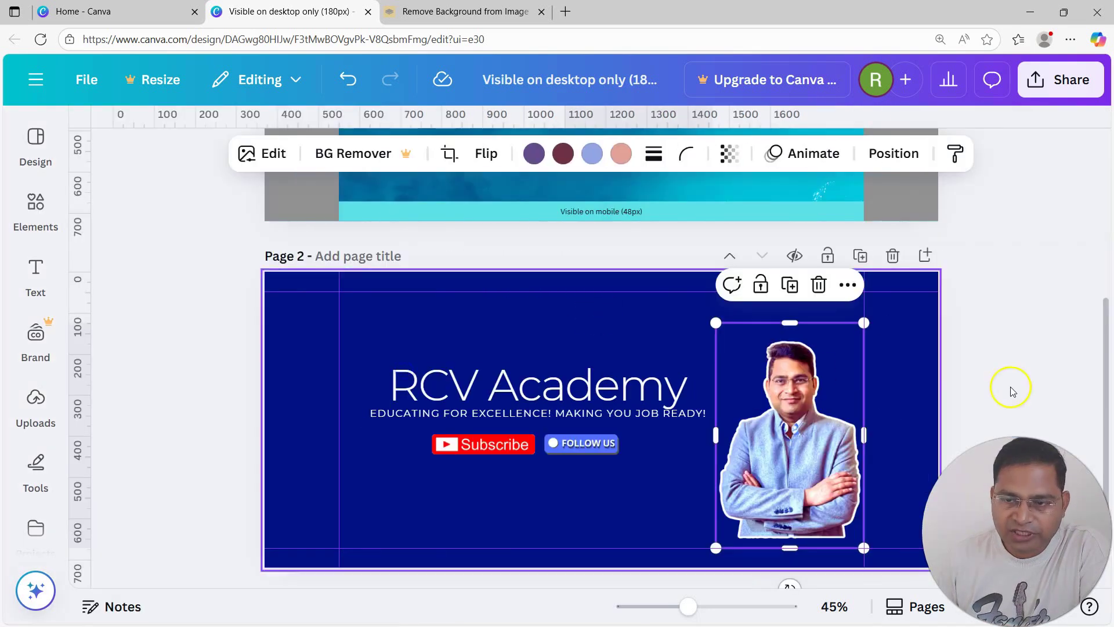
click(266, 170)
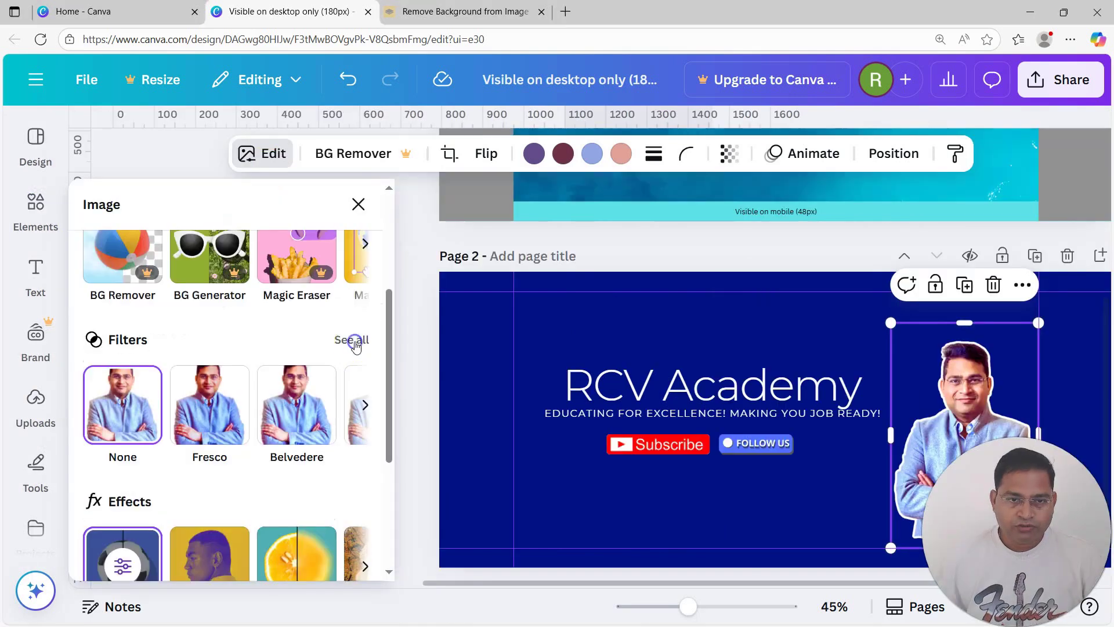
click(351, 342)
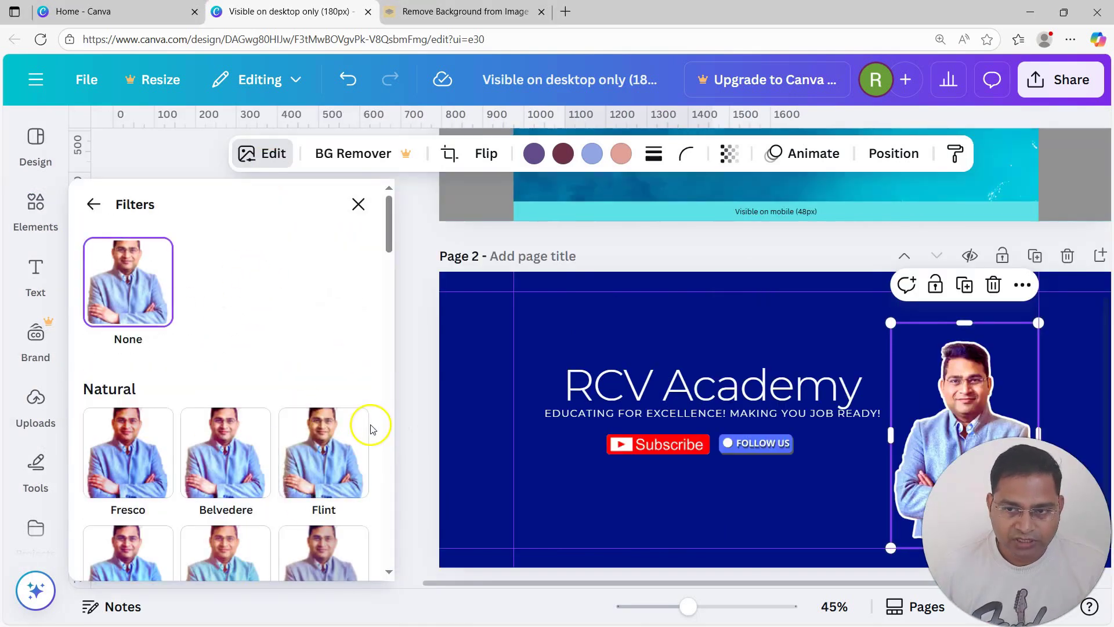
scroll(348, 441, down, 5)
scroll(224, 448, down, 5)
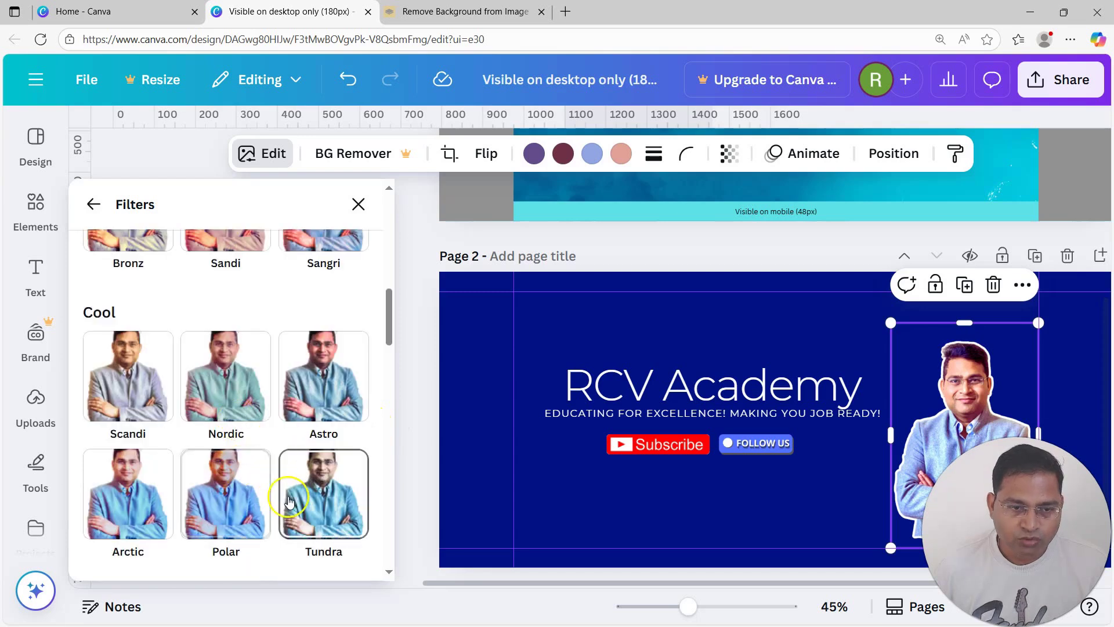
scroll(288, 501, down, 5)
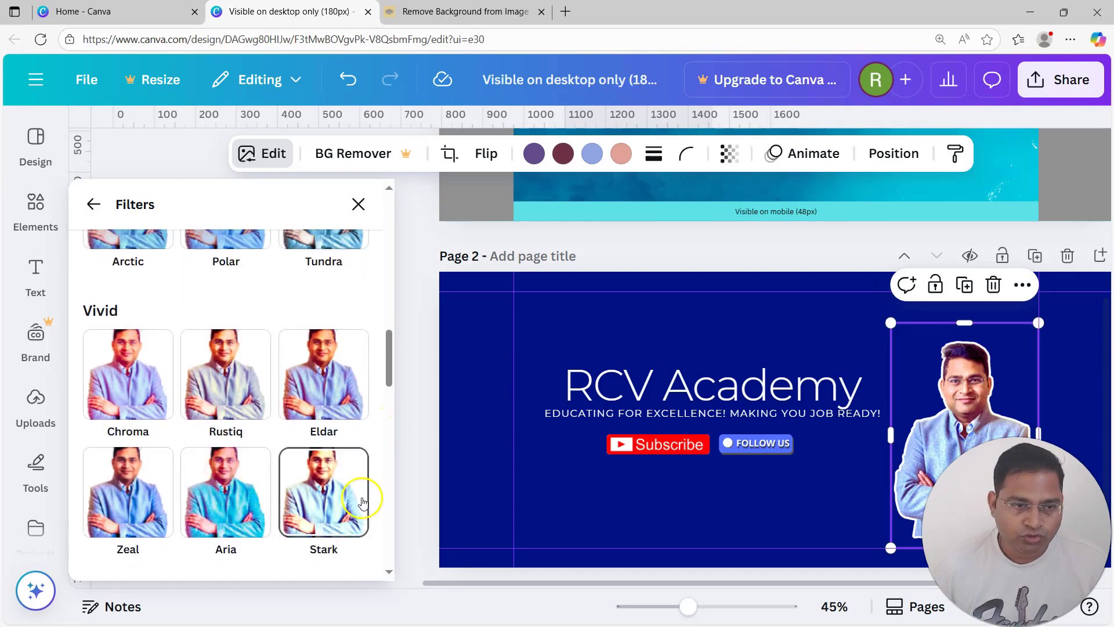
click(125, 387)
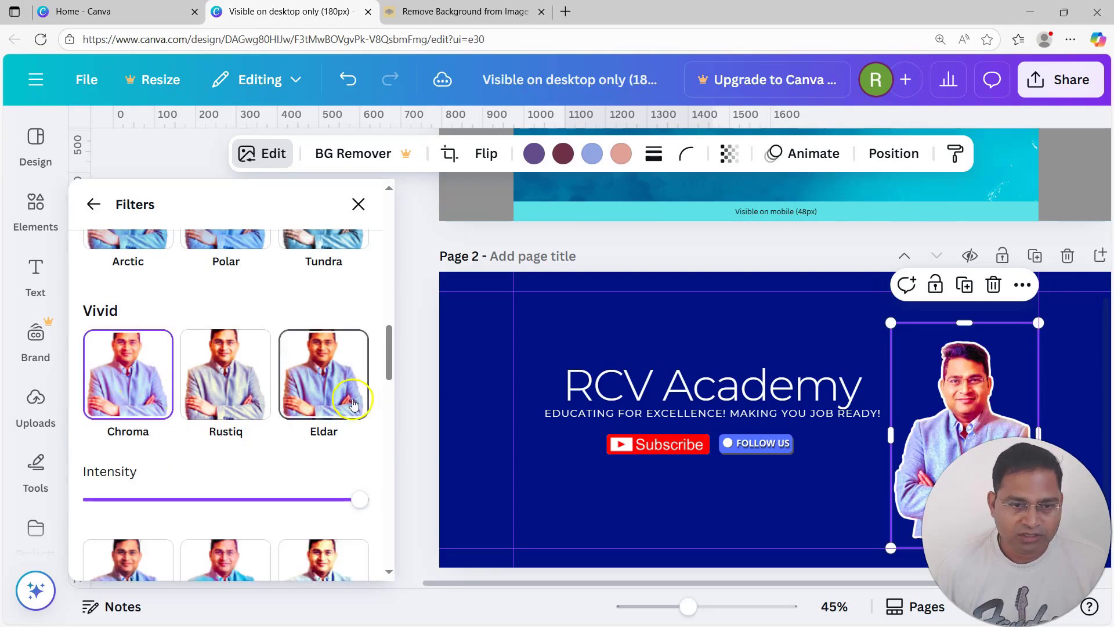
- Compare Mono filters on the portrait and apply Slate
scroll(354, 407, down, 5)
click(356, 370)
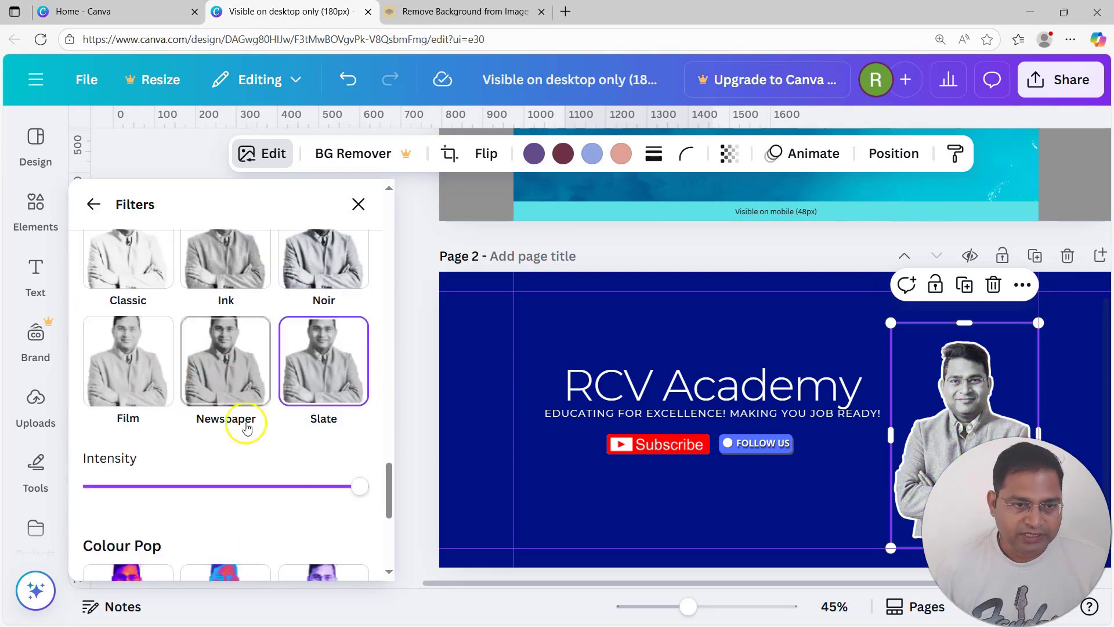
click(227, 364)
click(316, 371)
- Examine the remaining filter categories for alternatives to Slate, then close the filters
scroll(286, 409, up, 1)
scroll(273, 412, down, 2)
scroll(287, 439, down, 5)
scroll(296, 459, up, 7)
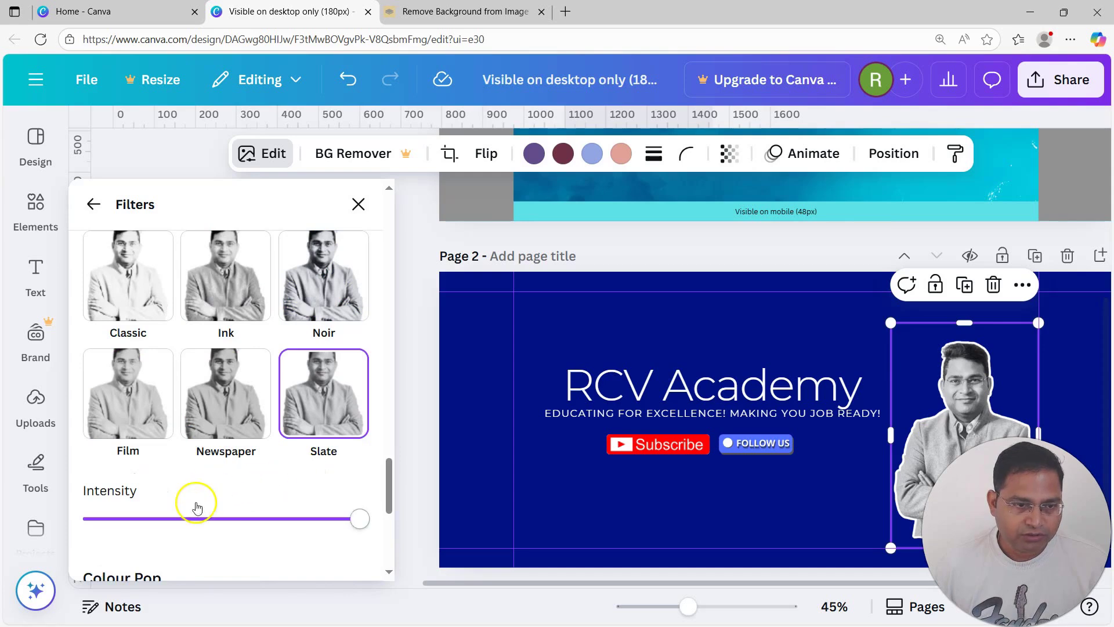
drag(368, 538, 384, 523)
scroll(261, 492, up, 3)
scroll(266, 492, down, 3)
scroll(302, 539, down, 6)
scroll(299, 528, up, 12)
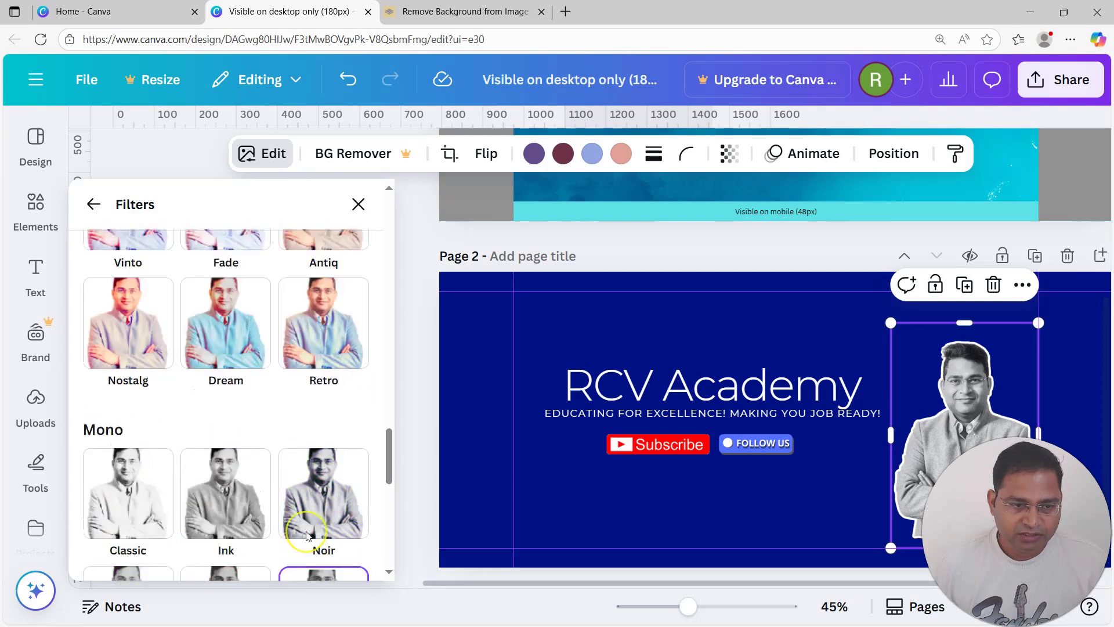
click(814, 458)
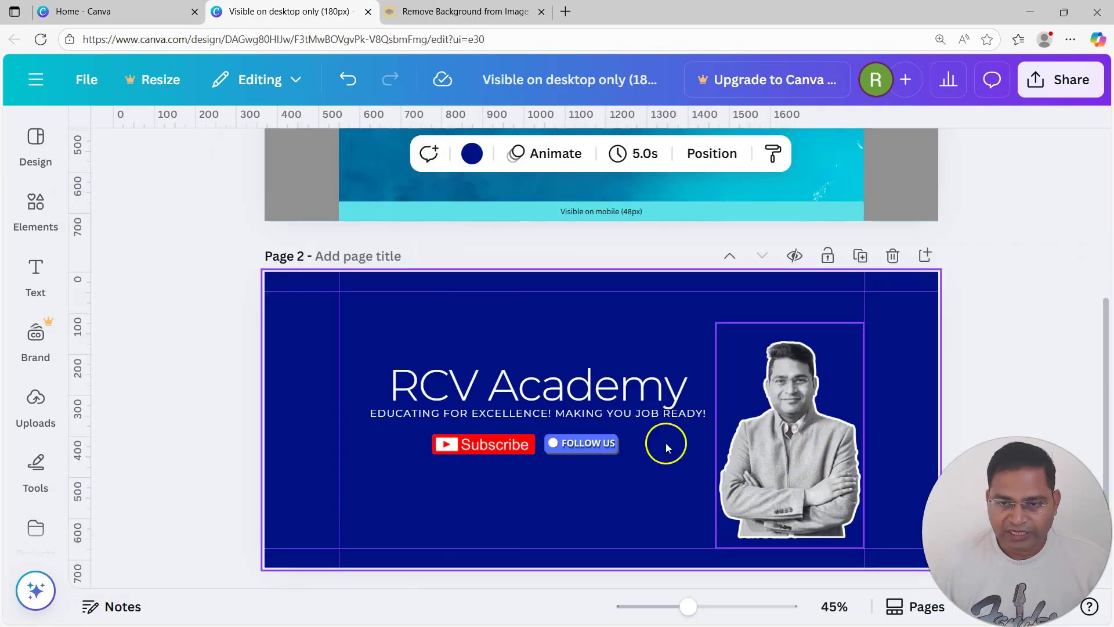
- Move the portrait slightly up on page 2 and nudge the title group and buttons slightly down
click(796, 433)
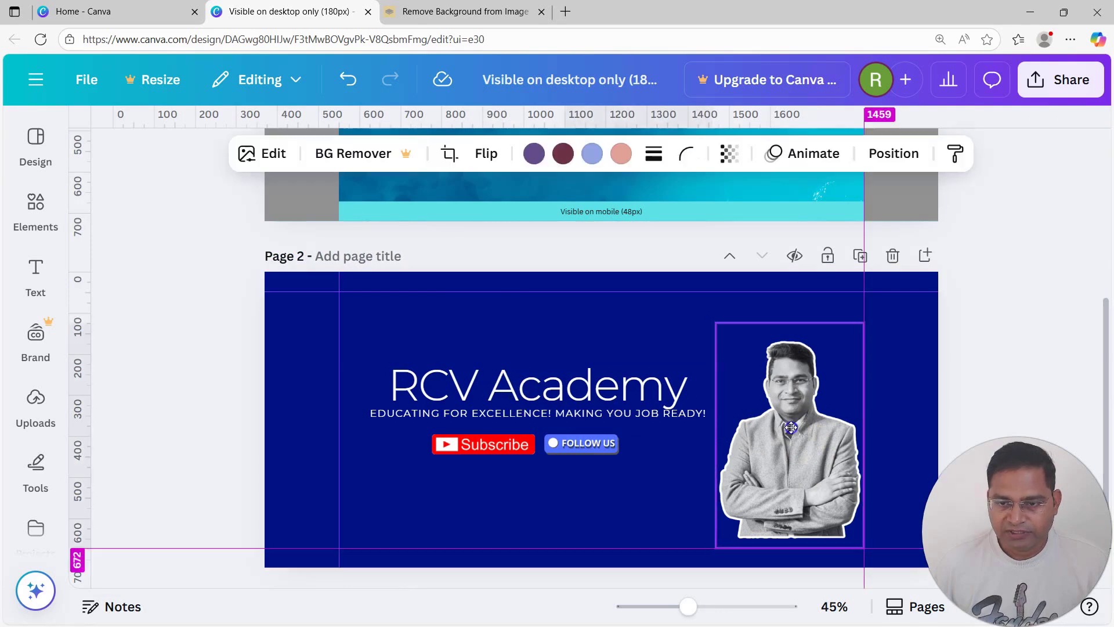
drag(796, 433, 796, 418)
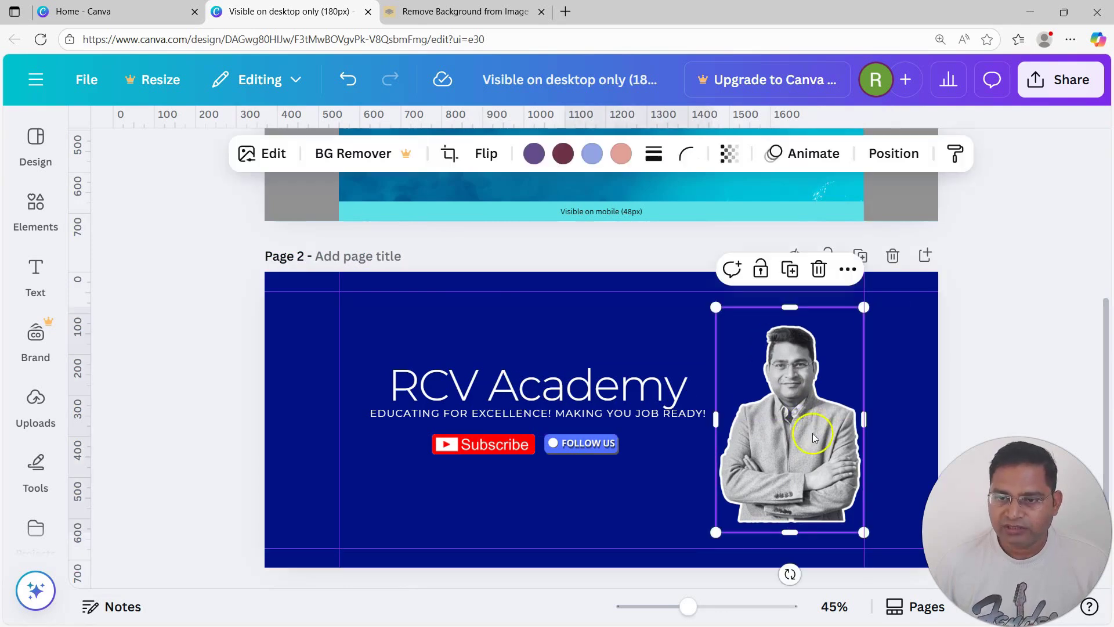
click(122, 192)
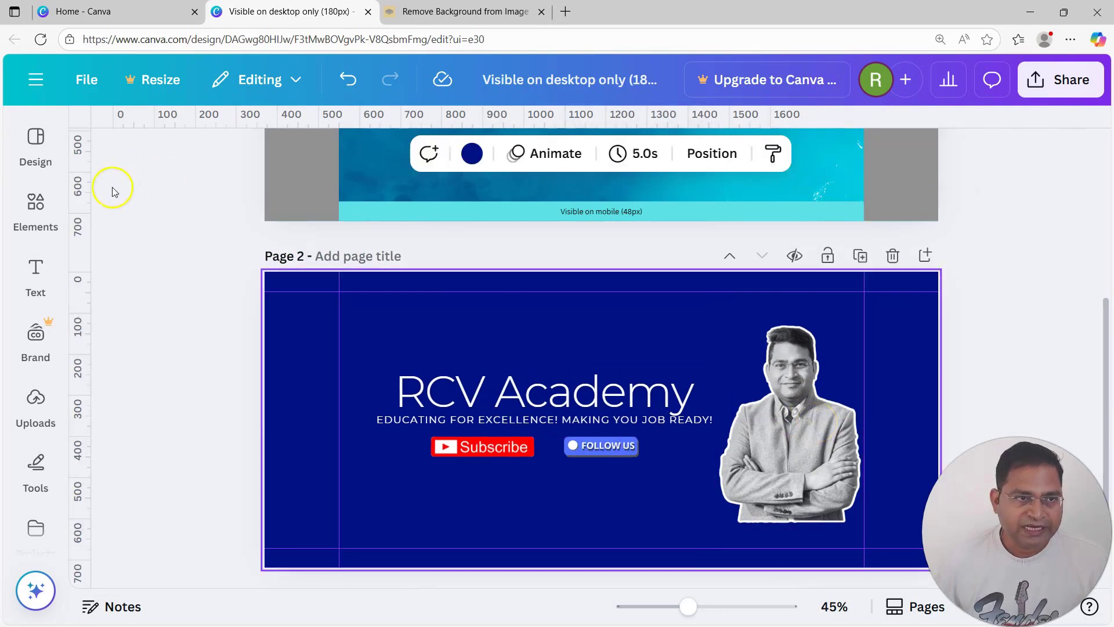
- Search the element graphics for "like share subscribe" and look for a free Like button
click(35, 206)
click(151, 136)
text(like share subscribe)
key(Return)
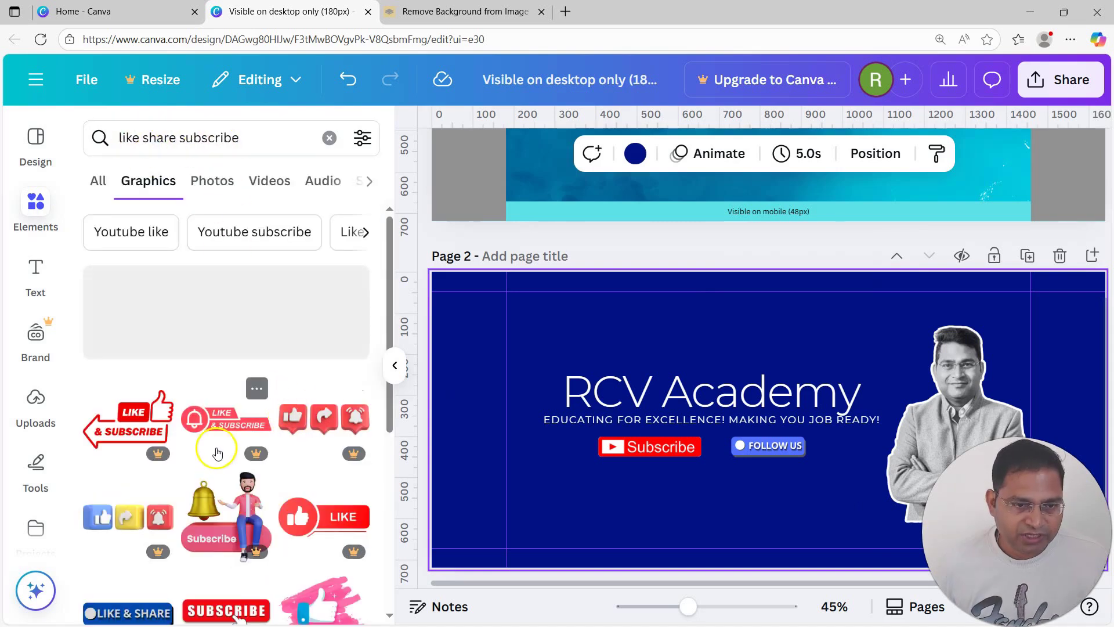
scroll(215, 453, down, 3)
scroll(172, 396, down, 5)
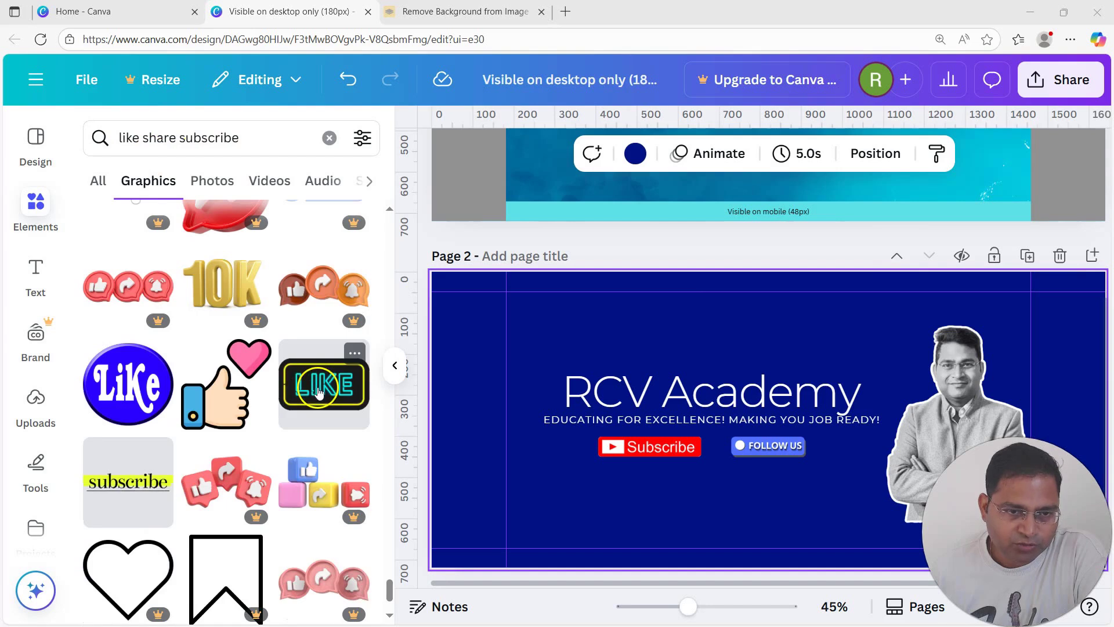
- Add the neon LIKE graphic, shrink it below the tagline's start, and shift the Subscribe and FOLLOW US buttons right
click(319, 392)
drag(882, 505, 561, 444)
drag(650, 446, 736, 461)
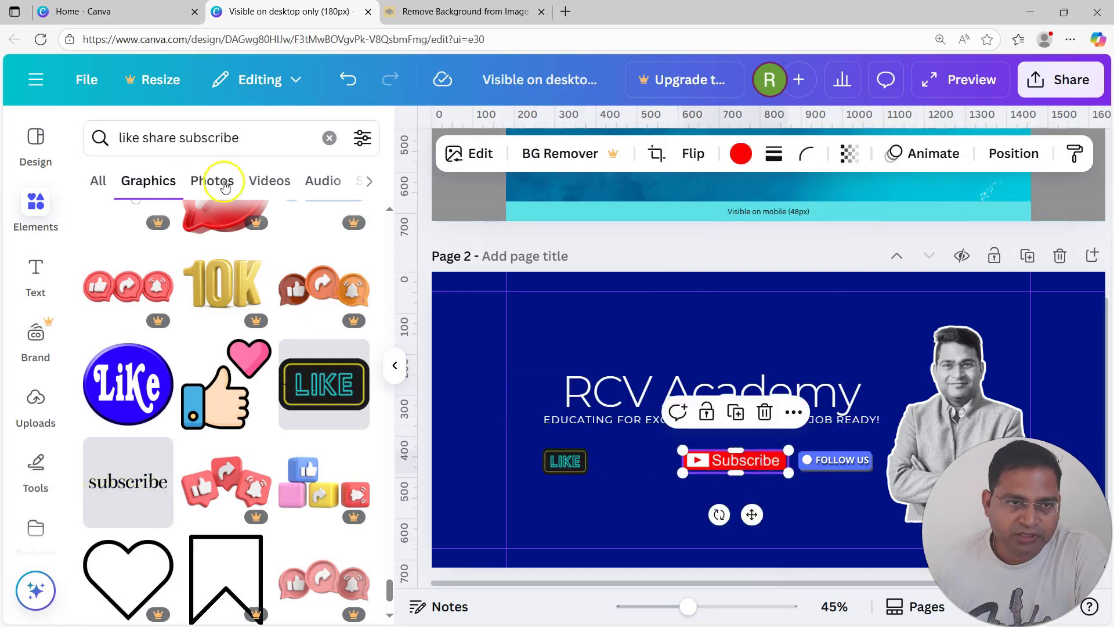
- Search the graphics for "share" and add the neon SHARE sign to page 2
click(99, 139)
text(share)
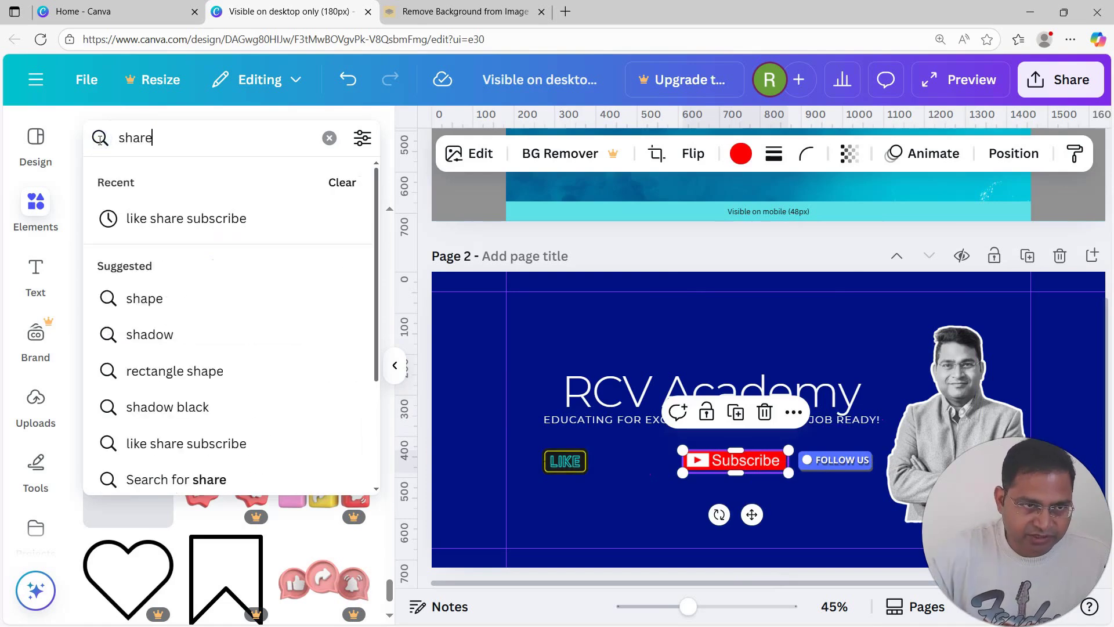
key(Return)
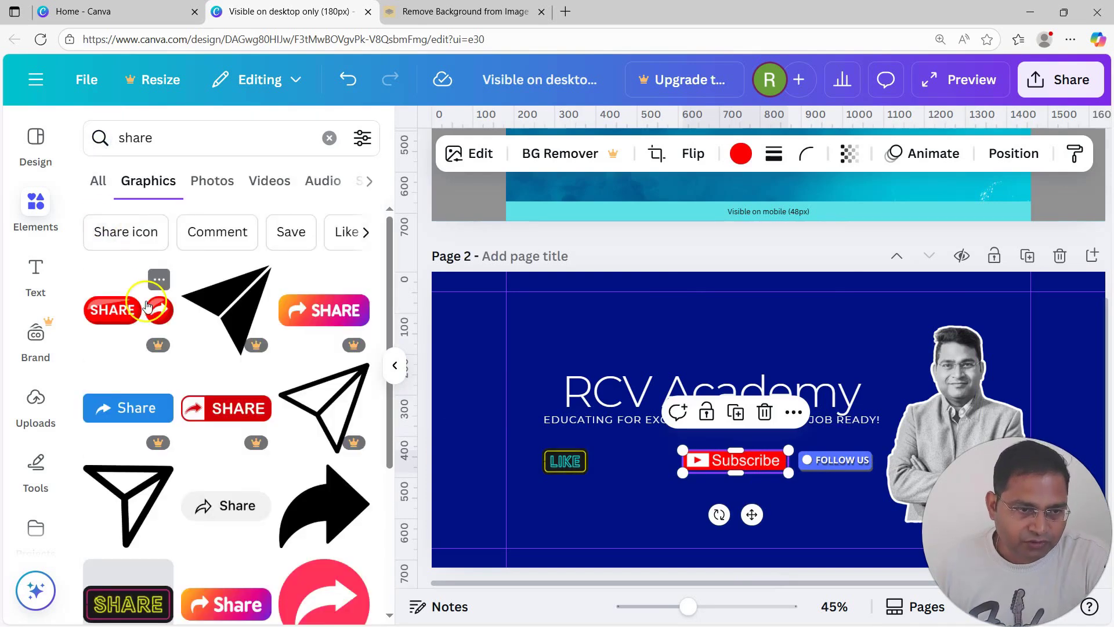
scroll(331, 366, down, 3)
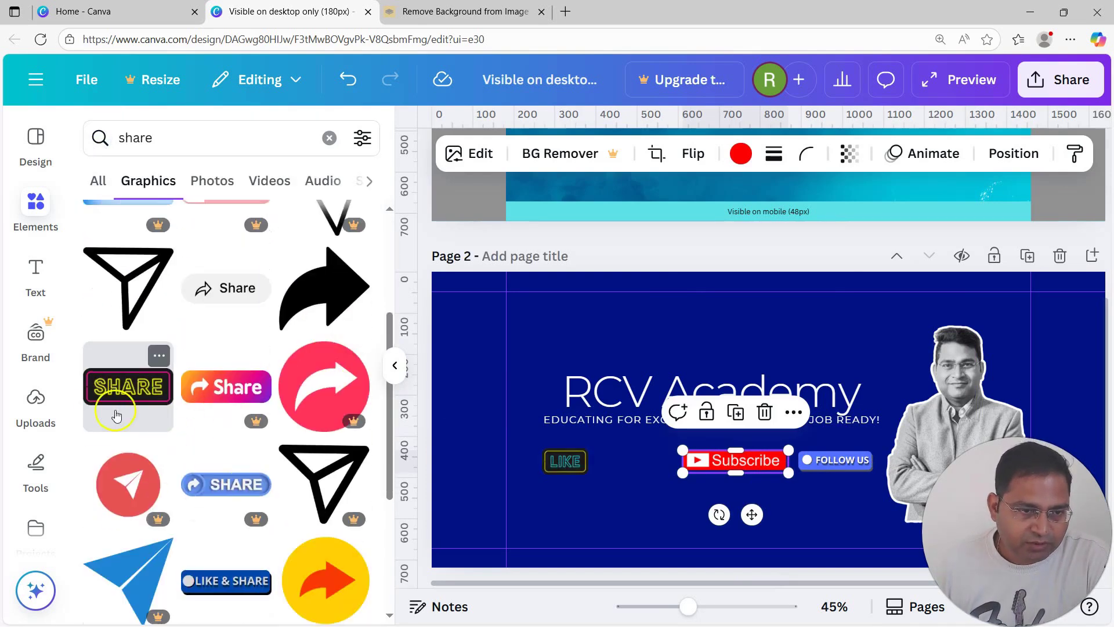
drag(128, 398, 610, 355)
- Place a small SHARE sign between LIKE and Subscribe, and even out the size and spacing of the button row
drag(734, 398, 637, 460)
drag(786, 470, 753, 463)
click(860, 470)
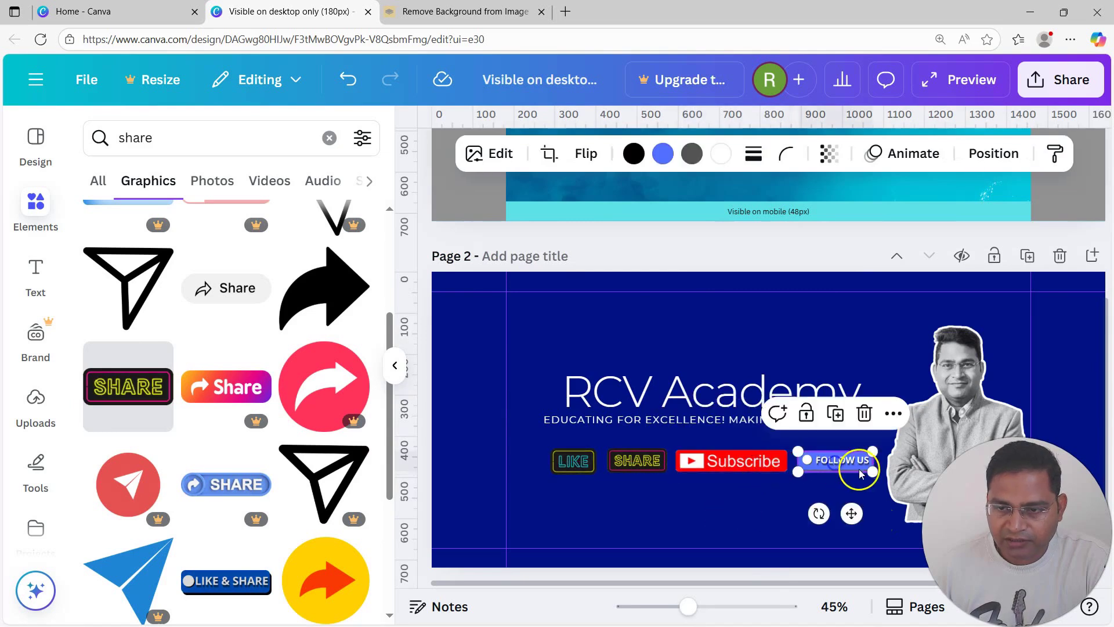
click(573, 504)
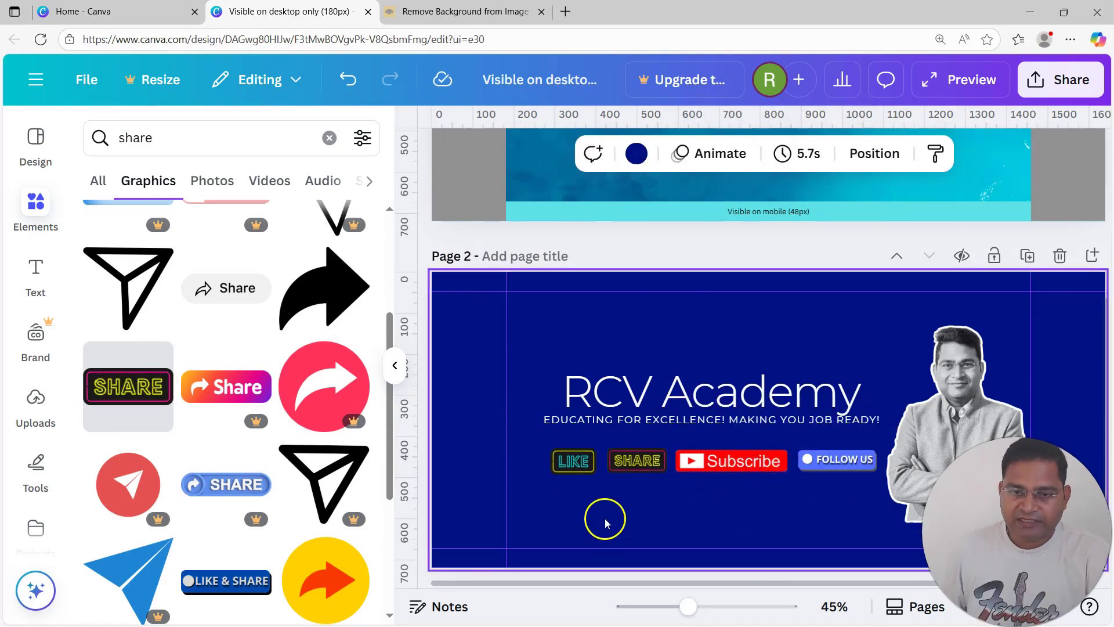
- Enlarge the title and tagline group slightly, move it closer to the button row, and collapse the elements list
drag(741, 401, 790, 411)
click(778, 516)
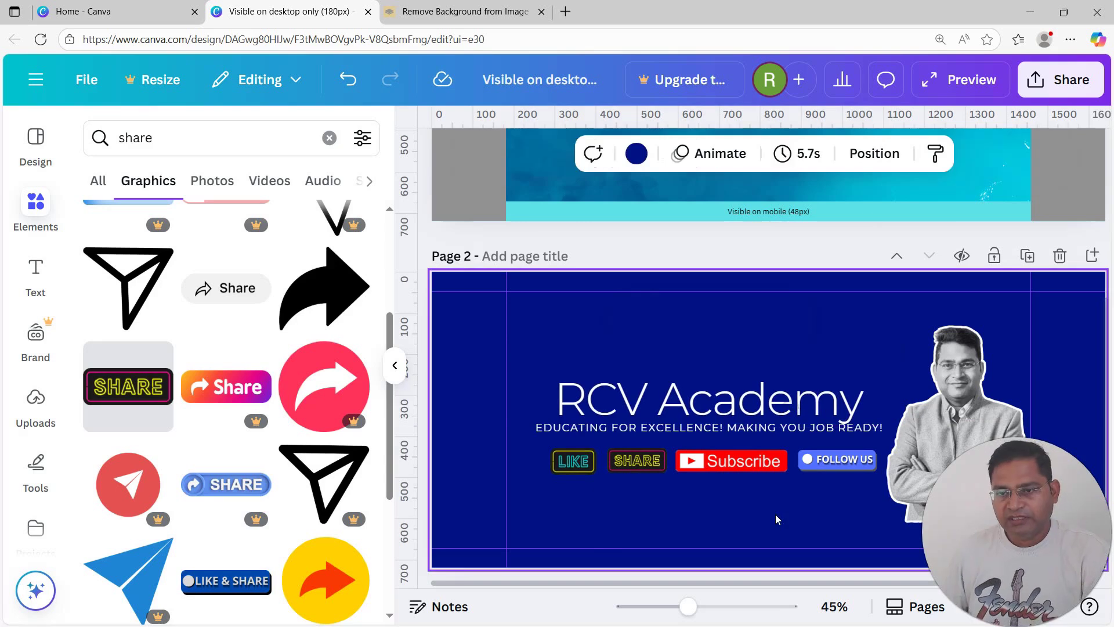
click(396, 366)
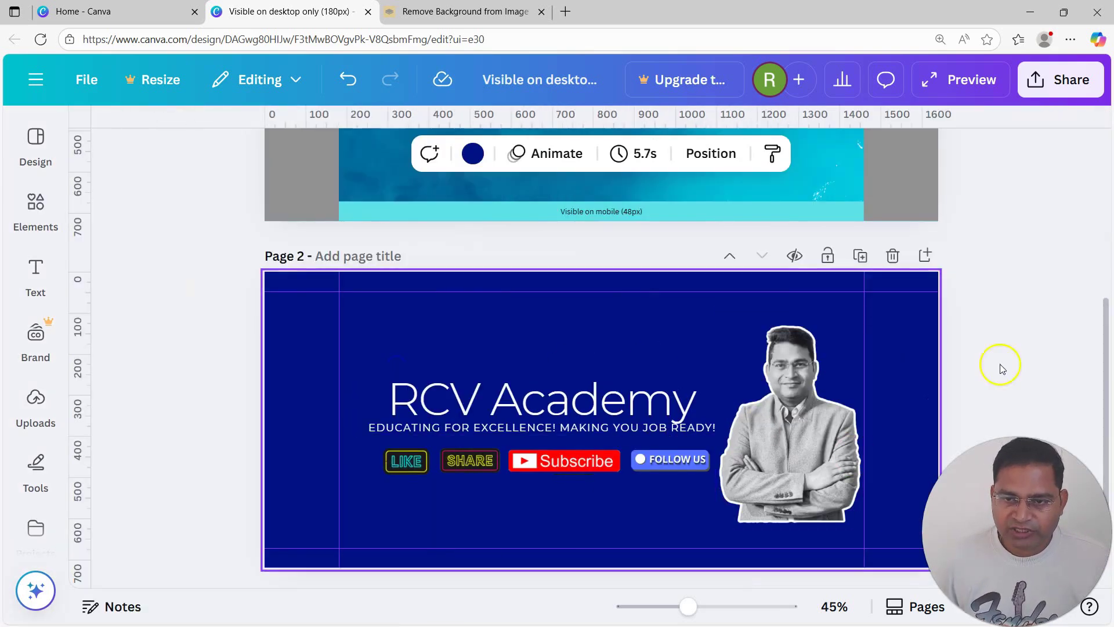
- Download only page 2 of the design as an MP4 video
click(1073, 81)
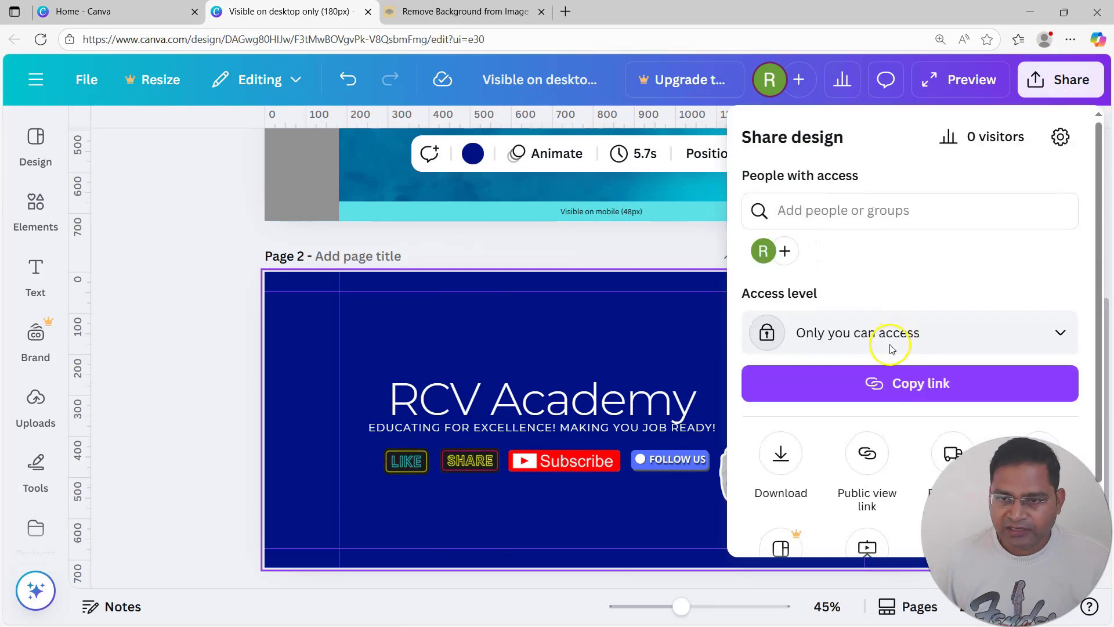
scroll(892, 348, down, 2)
click(781, 382)
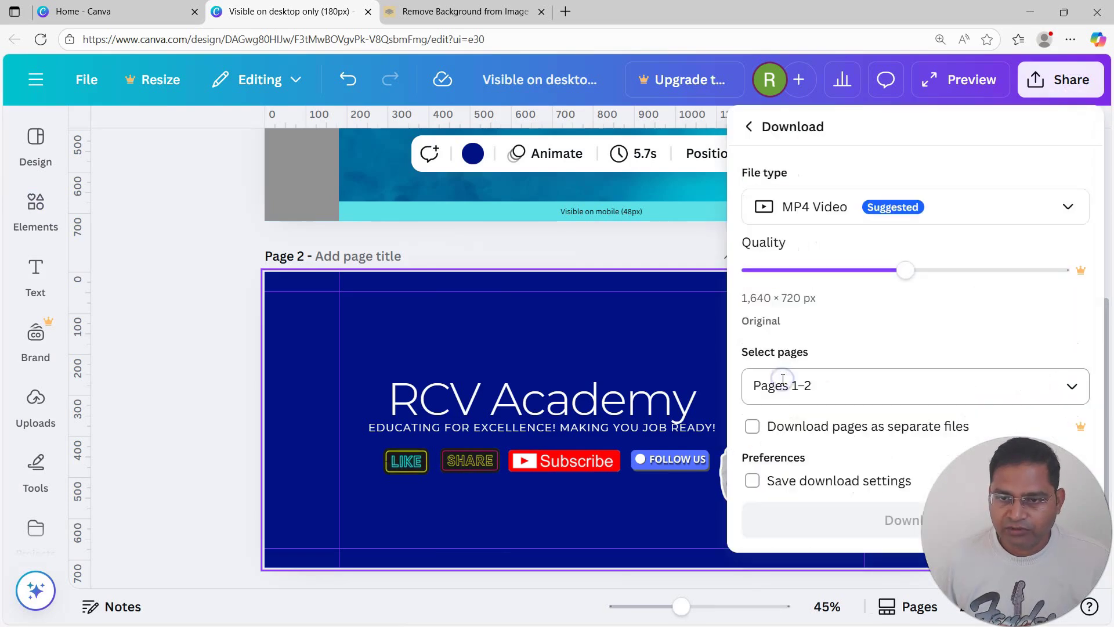
click(1071, 385)
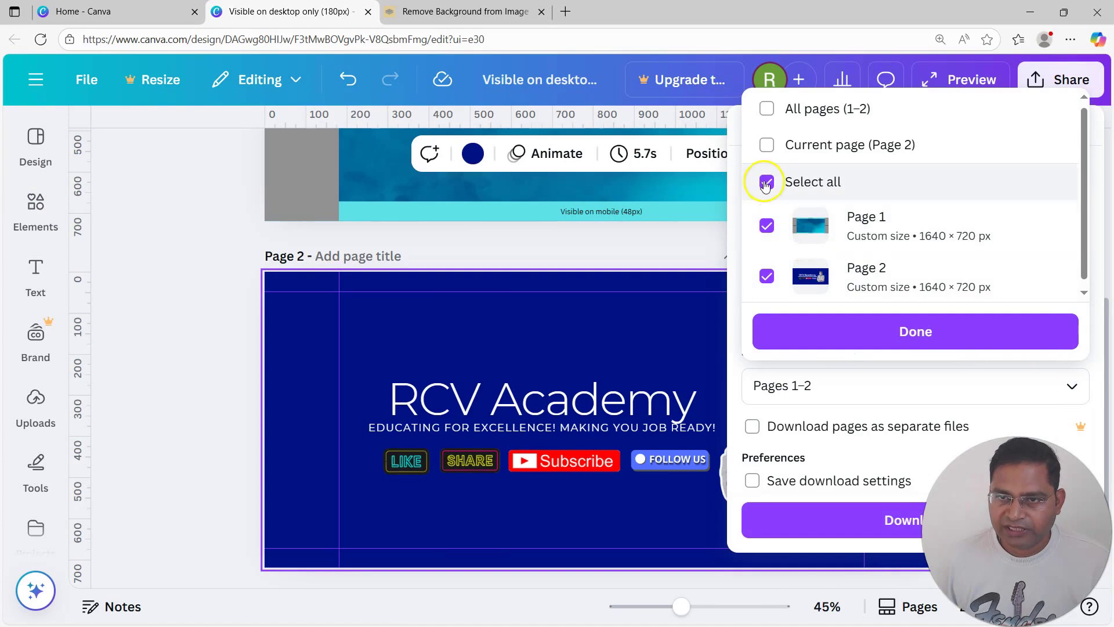
click(766, 184)
click(769, 279)
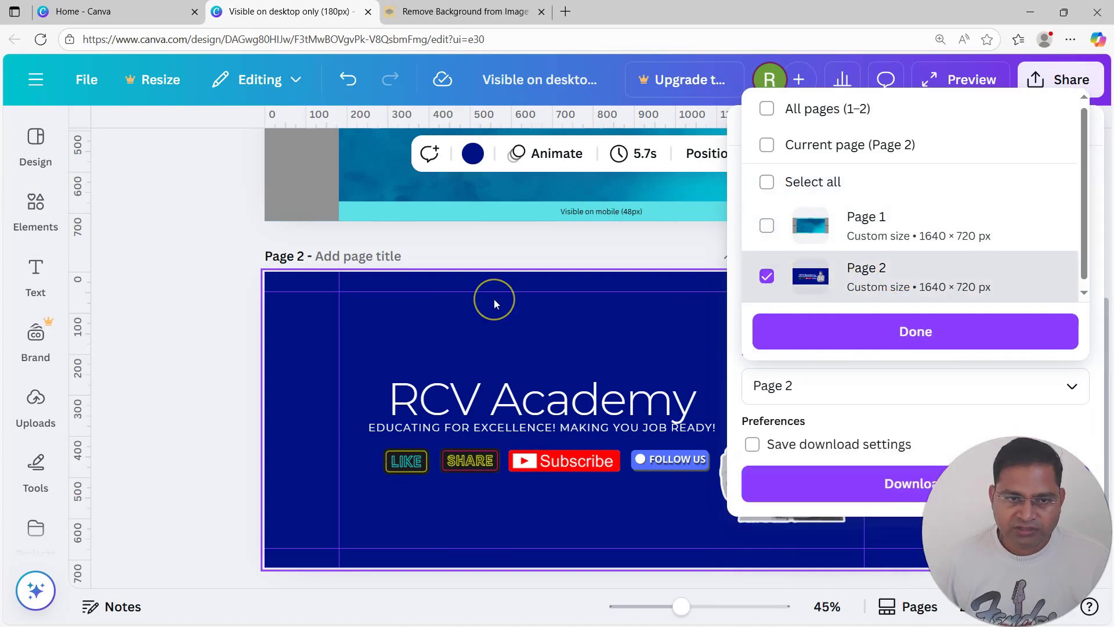
click(920, 482)
click(927, 489)
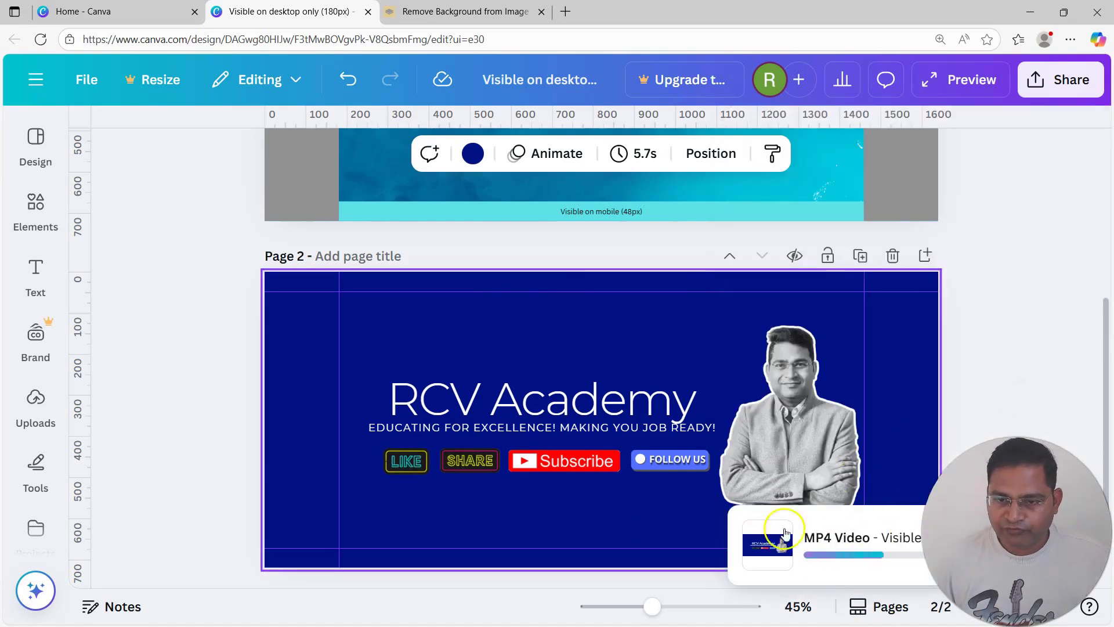
- Download only page 2 of the design as a PNG image at size 1
click(1062, 80)
scroll(902, 267, down, 2)
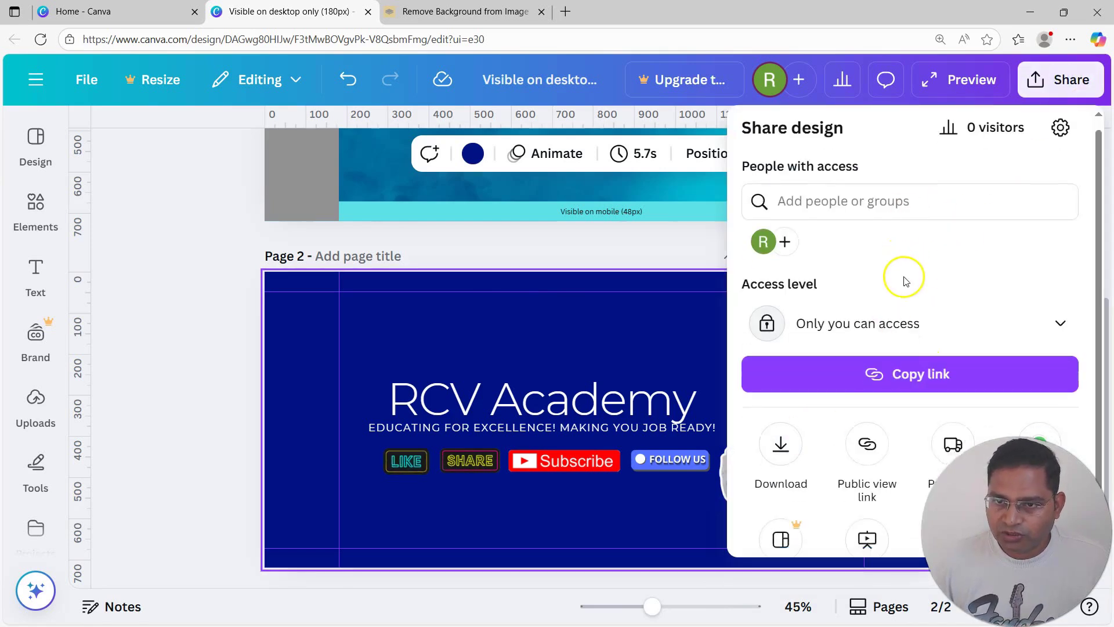
click(792, 386)
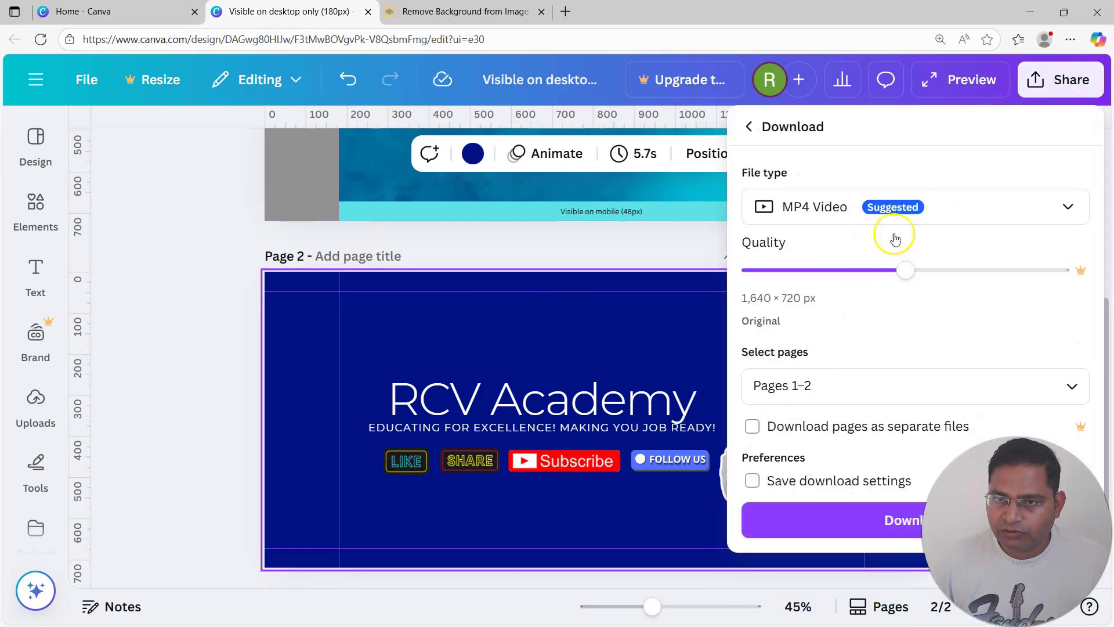
click(888, 213)
click(842, 317)
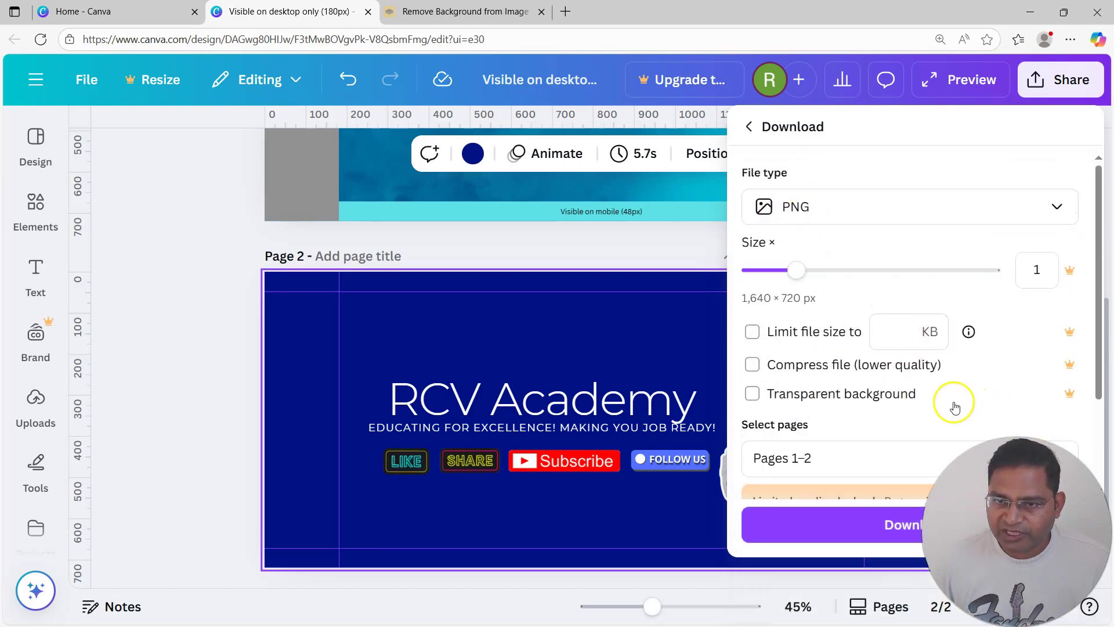
scroll(954, 406, down, 2)
click(1047, 337)
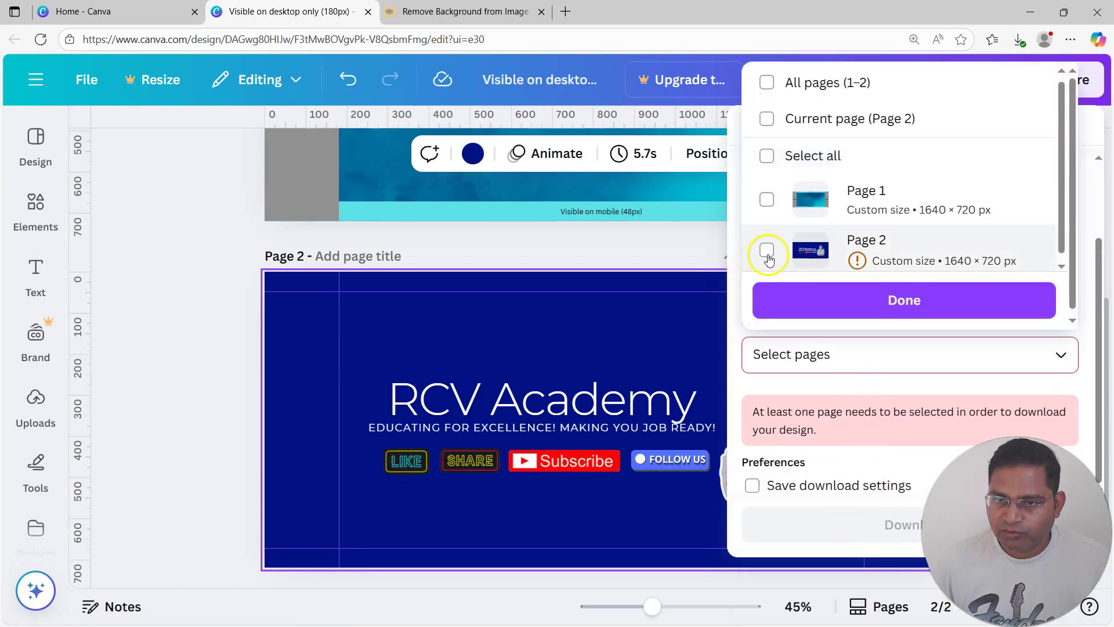
click(767, 254)
click(901, 300)
click(901, 525)
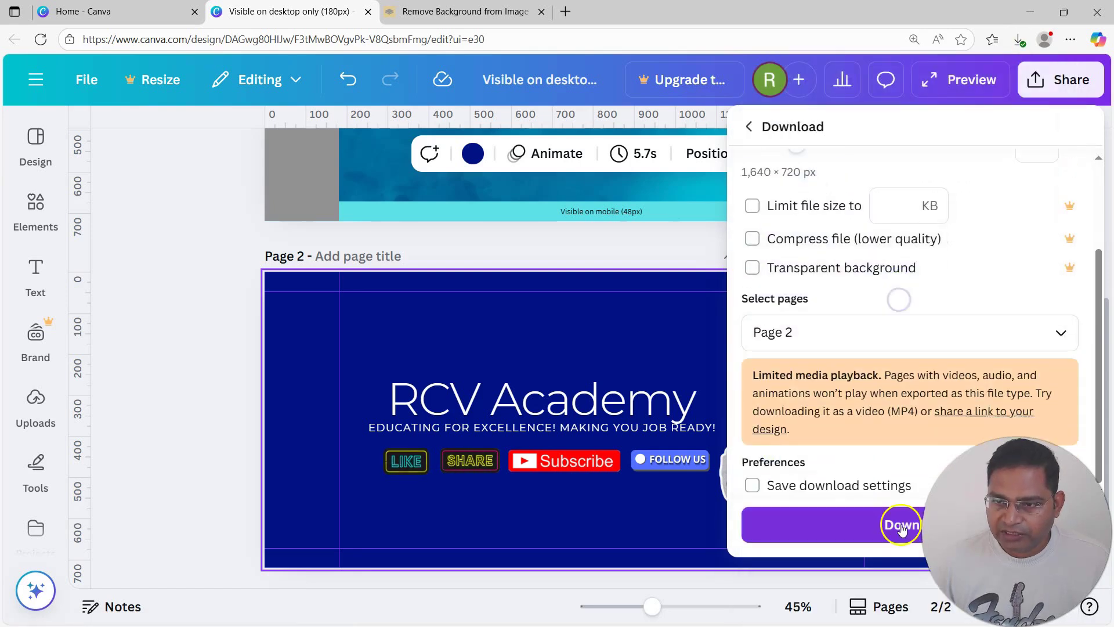
- On the RCV Academy Facebook page, shift the new cover photo slightly down in its frame and save the changes
click(818, 111)
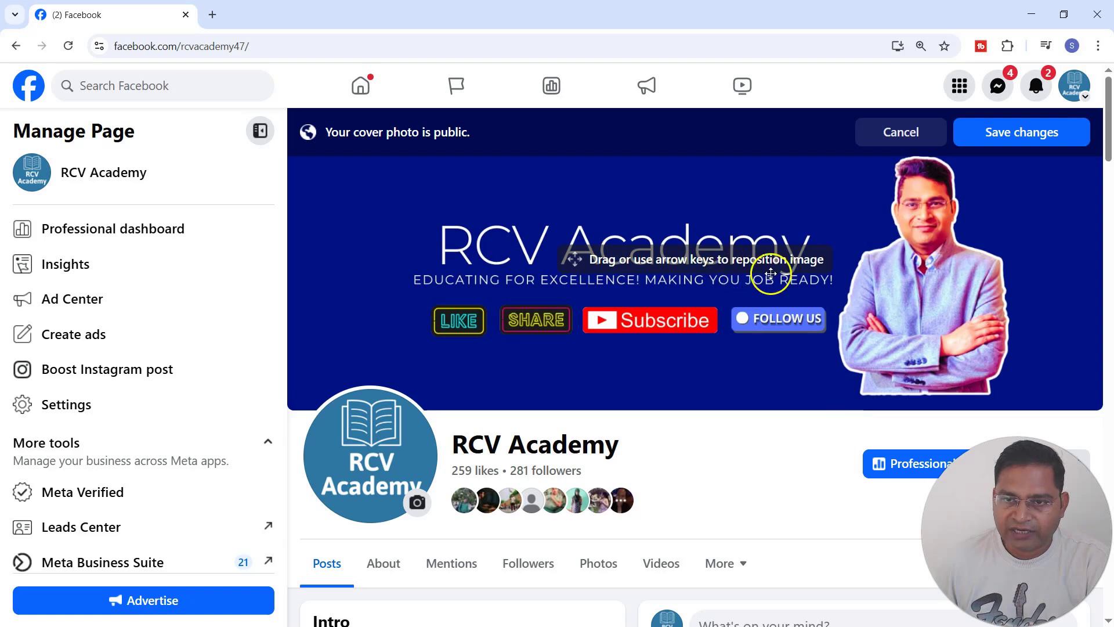
drag(800, 241, 768, 261)
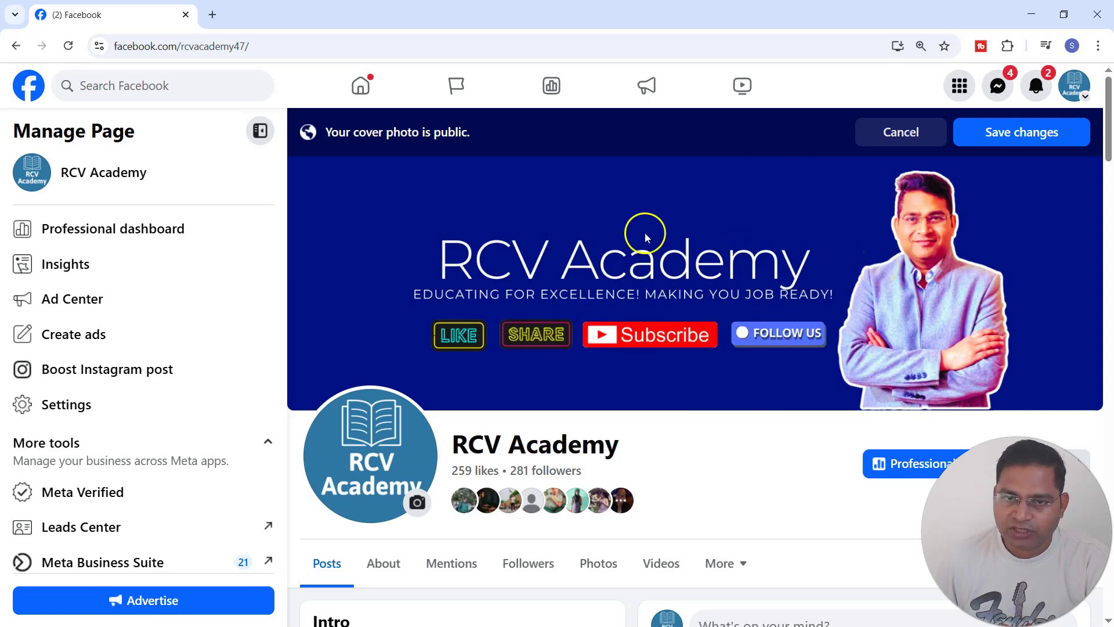
click(1006, 141)
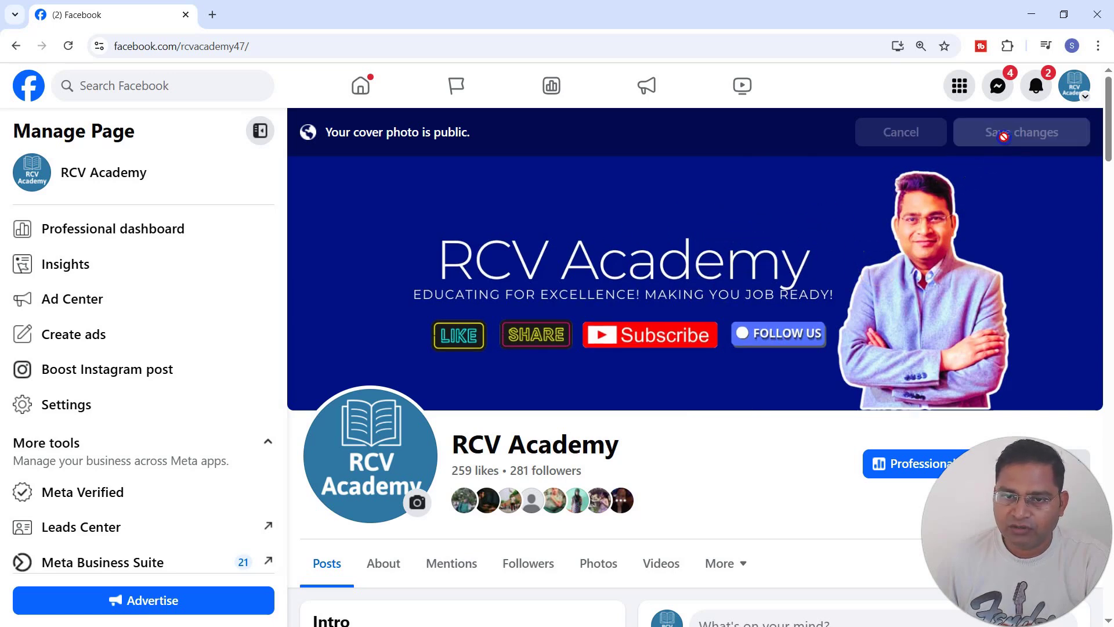